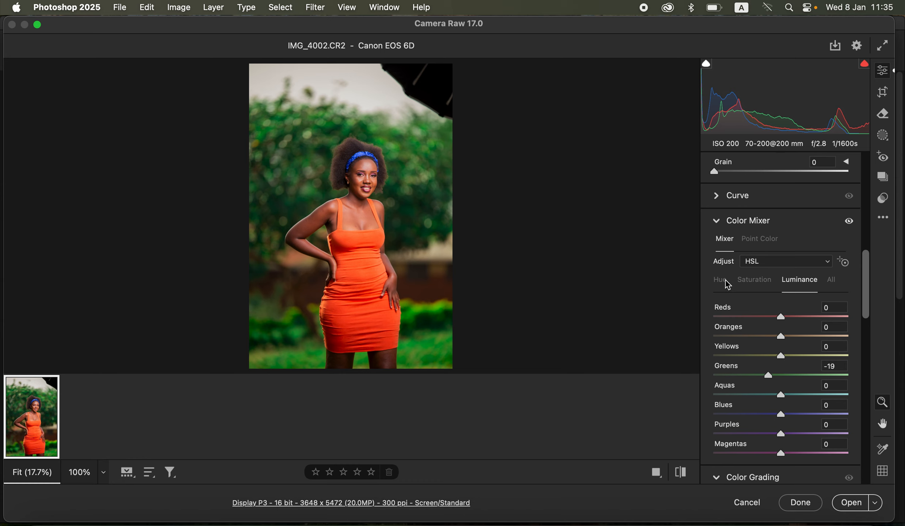
Shift the Blues hue toward aqua in the Color Mixer and compare the photo before and after the edits
left_click(718, 281)
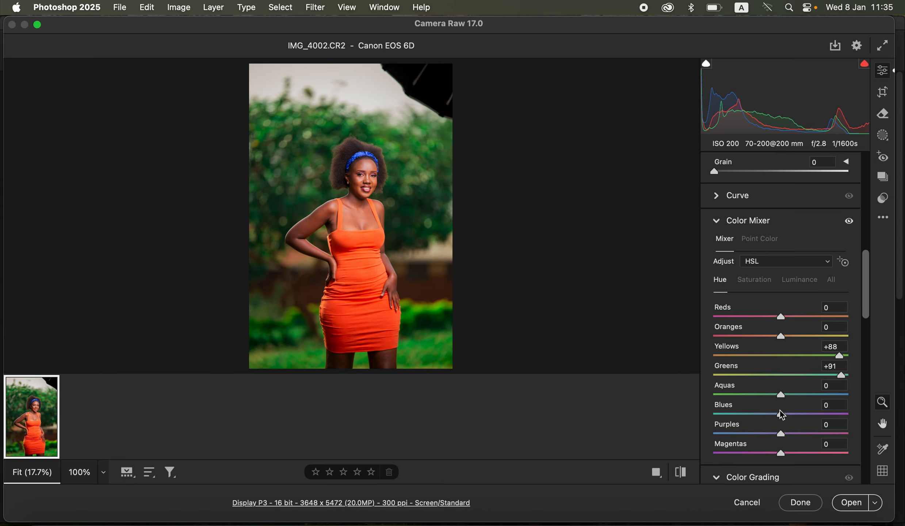
left_click_drag(780, 414, 750, 418)
left_click(748, 416)
left_click(680, 471)
left_click(682, 472)
left_click(683, 474)
left_click(683, 474)
Set the Temperature to 6550 and the Shadows to +33, and compare the photo before and after
left_click_drag(865, 310, 865, 242)
left_click_drag(773, 343, 775, 345)
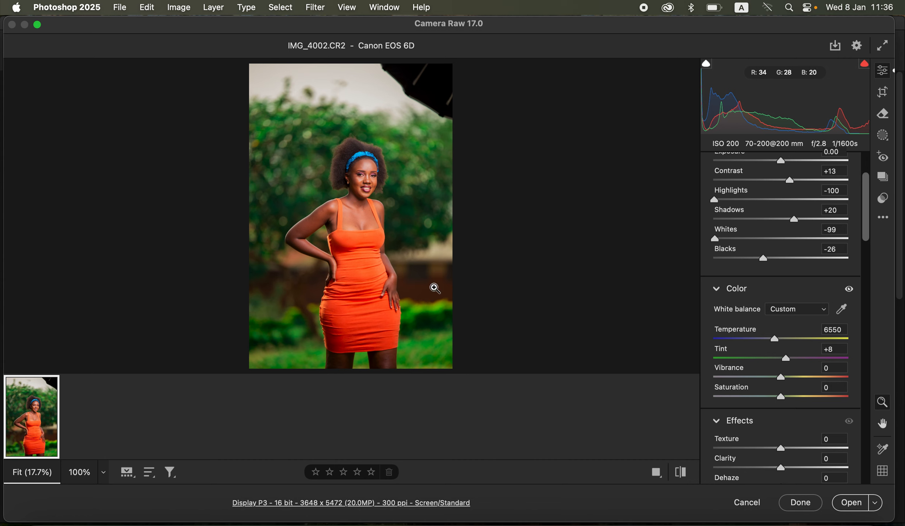
left_click_drag(801, 221, 803, 221)
left_click(683, 468)
left_click(684, 471)
left_click(686, 472)
left_click(686, 472)
left_click(689, 476)
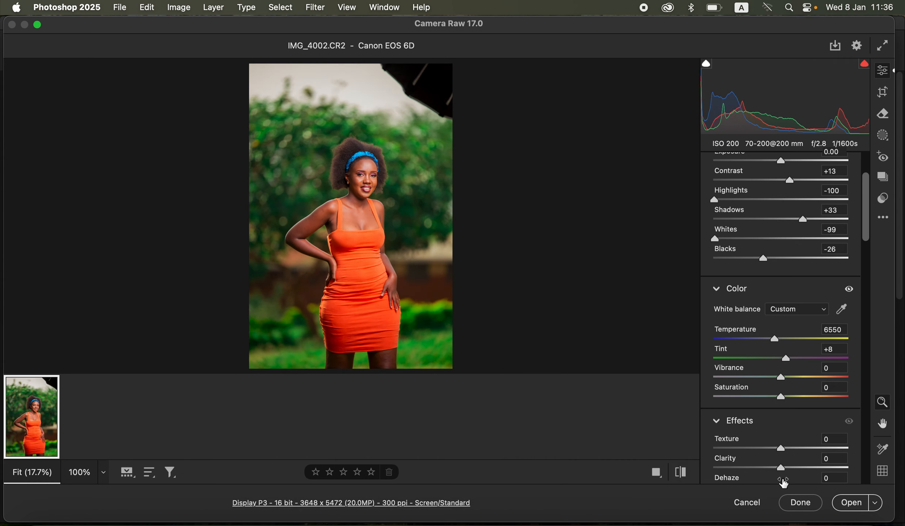
Choose 16 Bits/Channel as the depth in the Camera Raw workflow preferences and open the photo in Photoshop
left_click(421, 504)
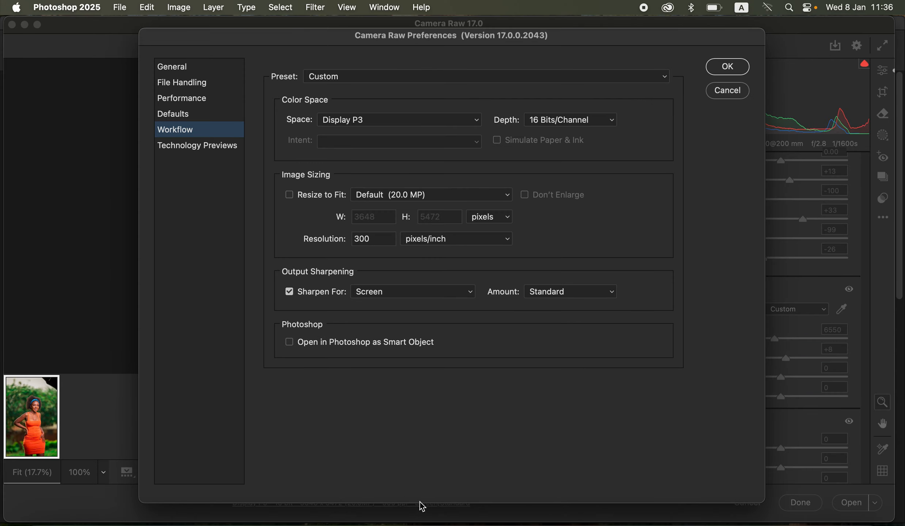
left_click(565, 124)
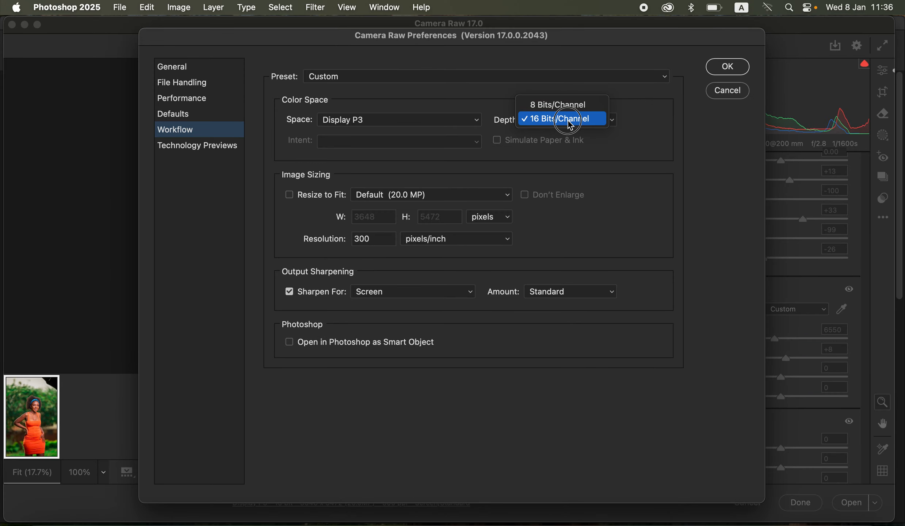
left_click(578, 120)
left_click(727, 67)
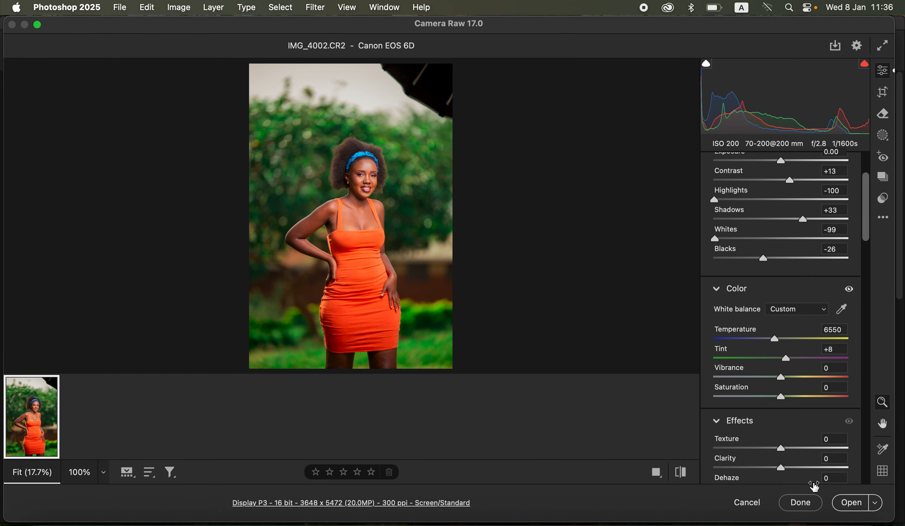
left_click(855, 512)
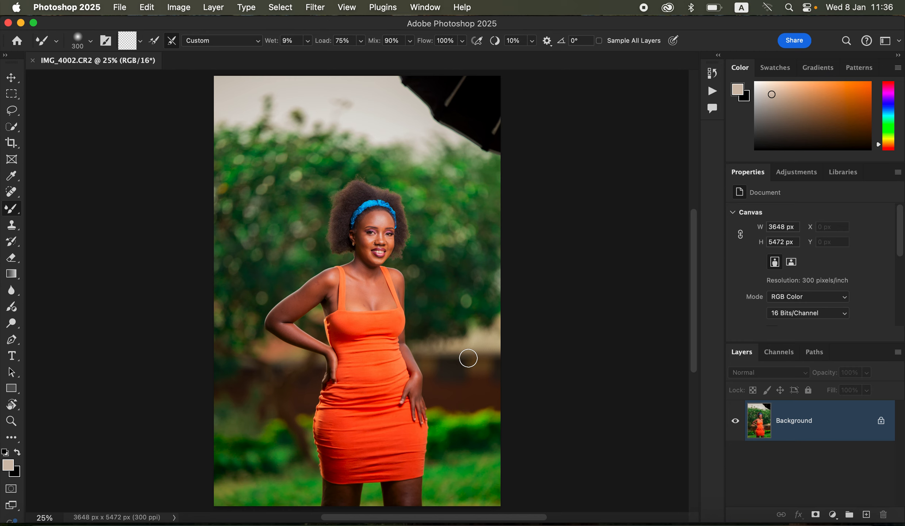
Crop the photo to a 4 : 5 (8 : 10) ratio at about 4012 x 5016 px, extending past both sides with the woman centred
left_click(16, 146)
left_click(123, 41)
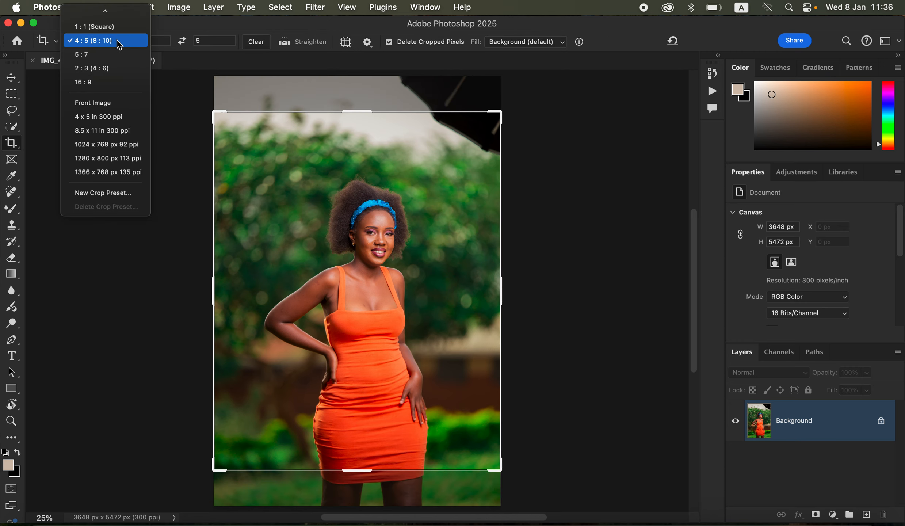
left_click(122, 39)
left_click(435, 391)
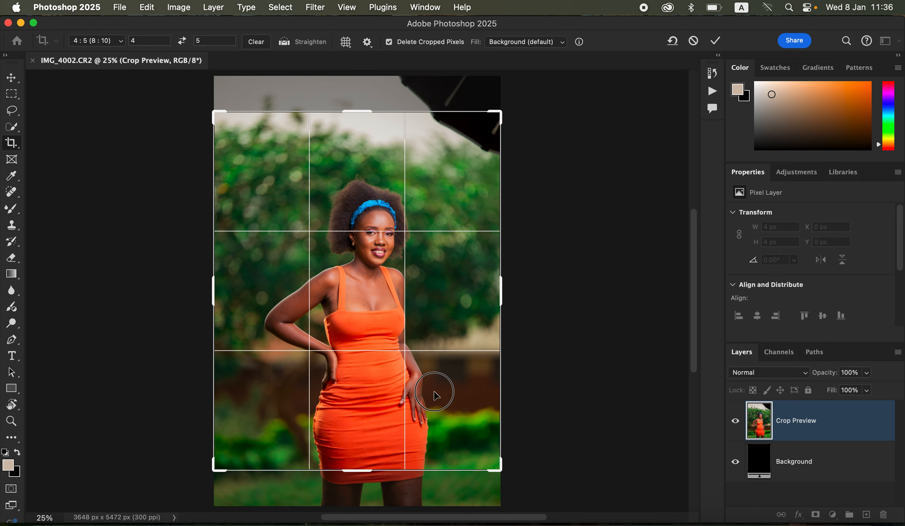
left_click_drag(502, 472, 518, 485)
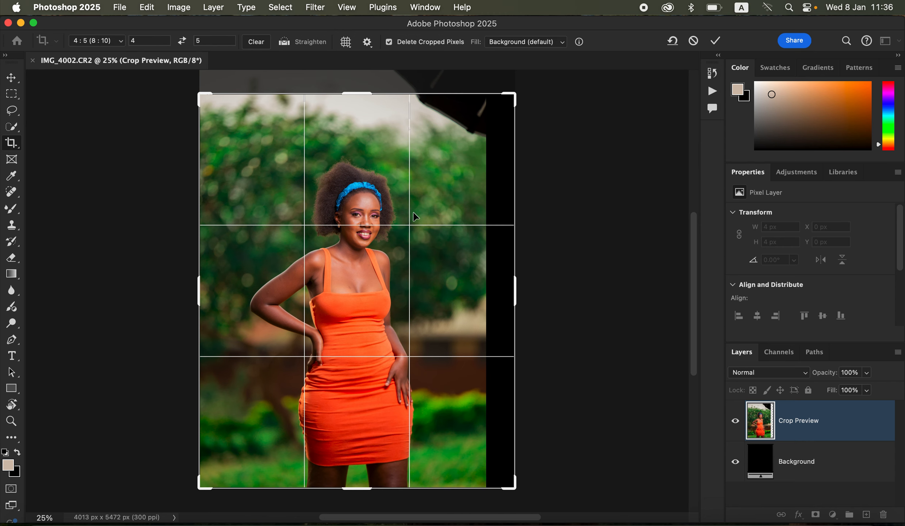
left_click_drag(385, 206, 401, 209)
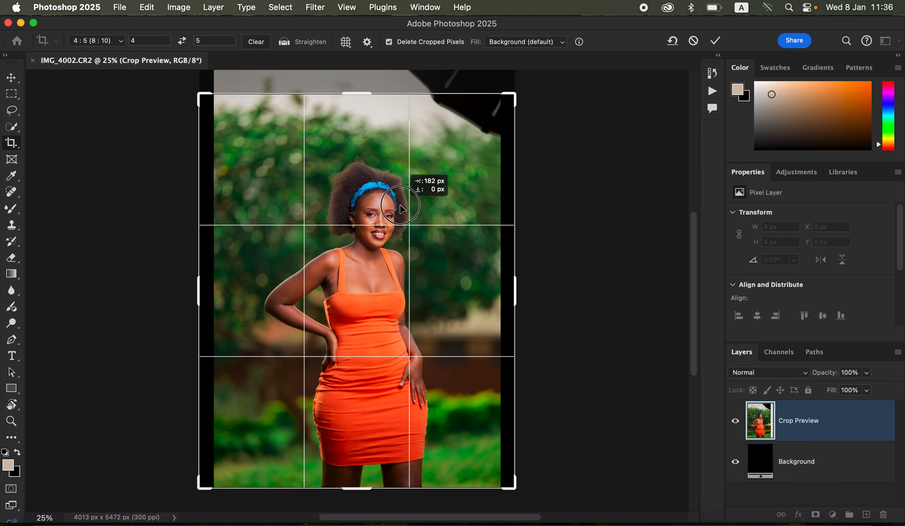
left_click_drag(402, 209, 402, 209)
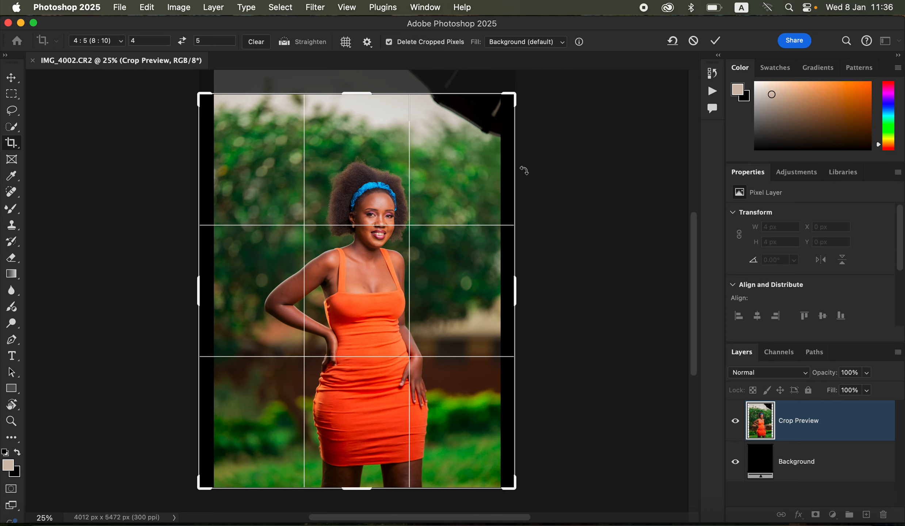
key("Return")
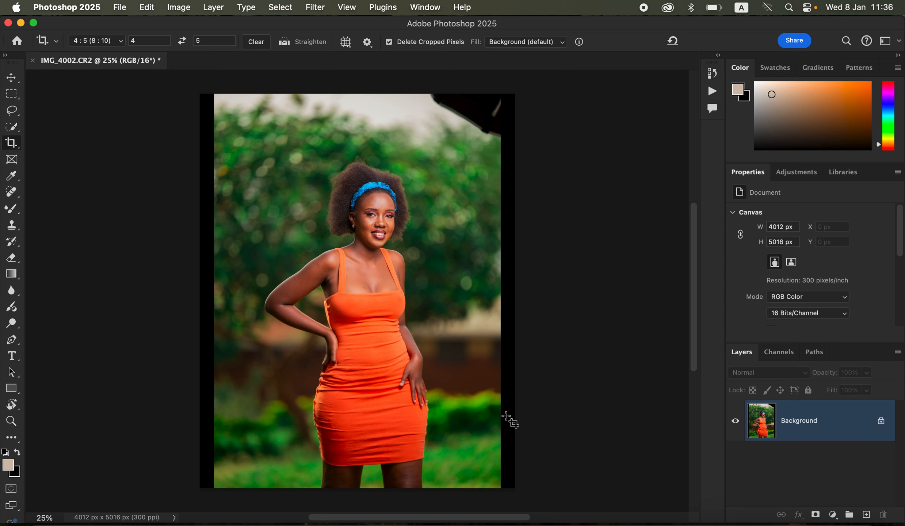
Fill the black strips along both sides and remove the dark umbrella in the upper corner using the Spot Healing Brush at size 800
left_click(13, 192)
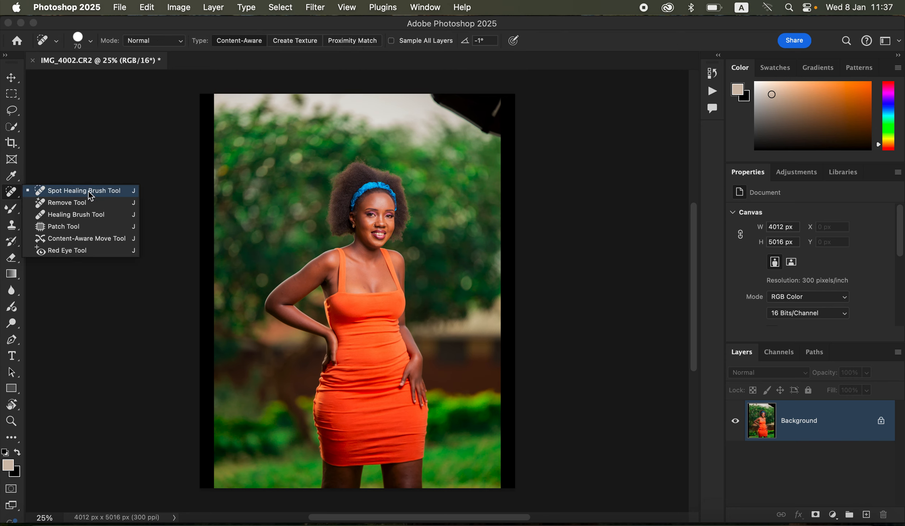
left_click(82, 192)
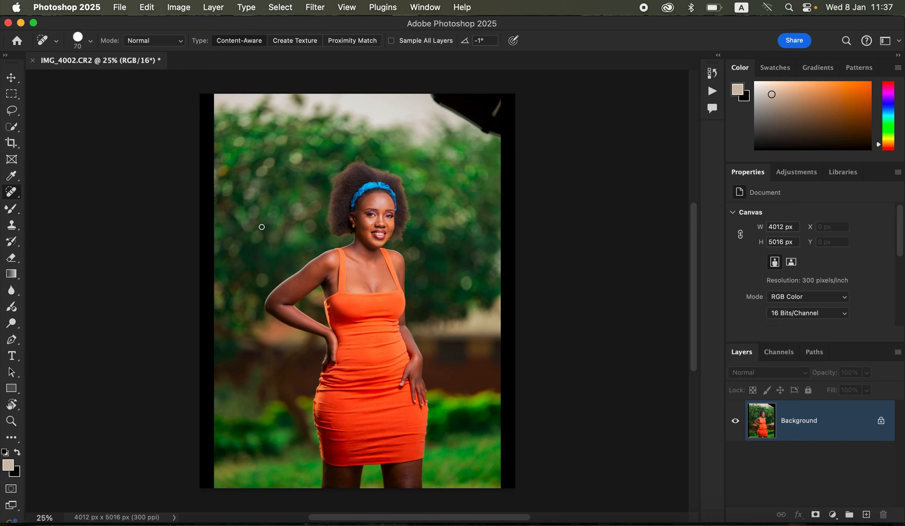
key("bracketright")
key("bracketright")
key("bracketright")
key("bracketright")
key("bracketright")
key("bracketright")
key("bracketright")
key("bracketright")
key("bracketright")
key("bracketright")
mouse_move(213, 110)
left_mouse_down()
mouse_move(202, 147)
mouse_move(209, 89)
mouse_move(202, 500)
left_mouse_up()
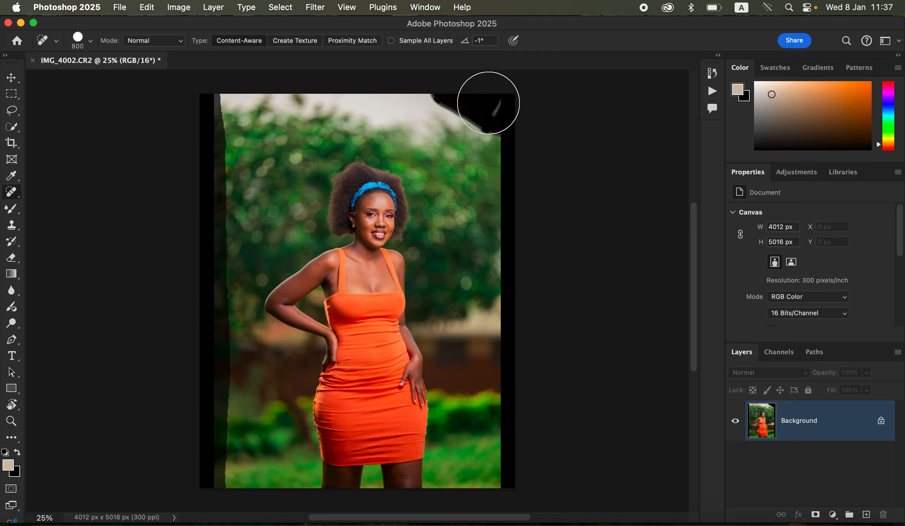
mouse_move(488, 100)
left_mouse_down()
mouse_move(443, 91)
mouse_move(467, 118)
mouse_move(445, 98)
mouse_move(503, 128)
mouse_move(513, 101)
left_mouse_up()
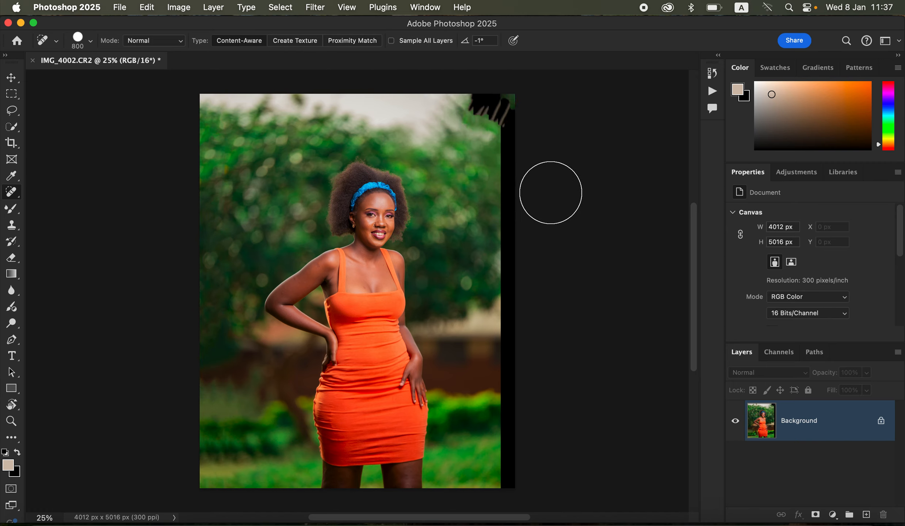
mouse_move(469, 97)
left_mouse_down()
mouse_move(508, 136)
mouse_move(479, 97)
mouse_move(502, 102)
mouse_move(512, 133)
mouse_move(525, 283)
mouse_move(521, 323)
mouse_move(511, 224)
mouse_move(519, 485)
left_mouse_up()
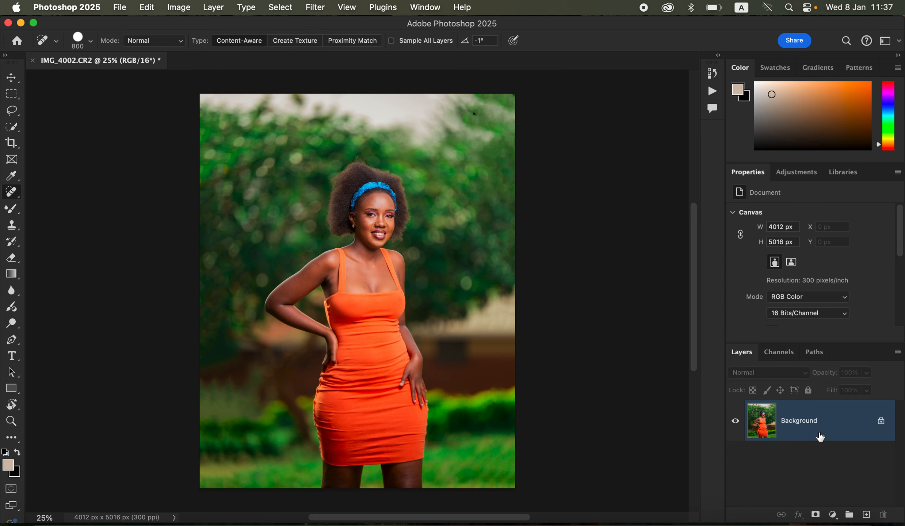
Duplicate the Background layer twice, naming the lower copy "low" and the upper copy "high"
key("super+j")
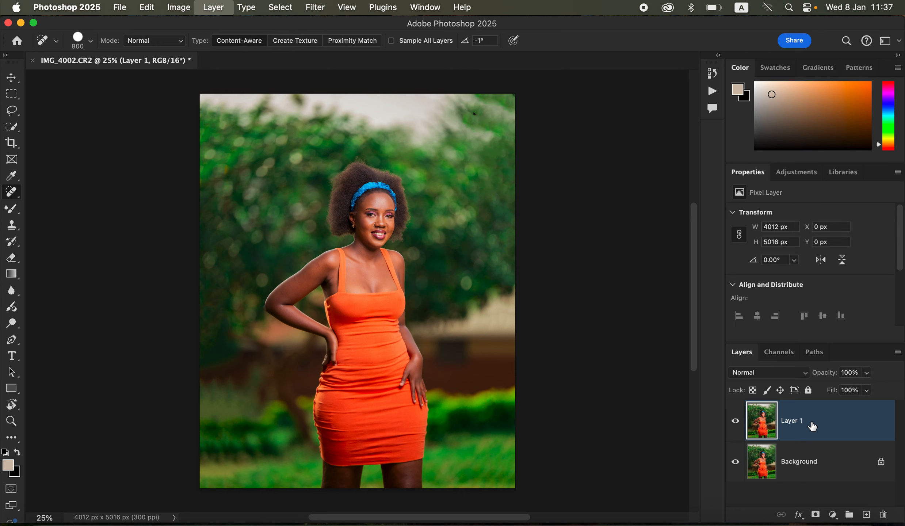
key("super+j")
double_click(796, 463)
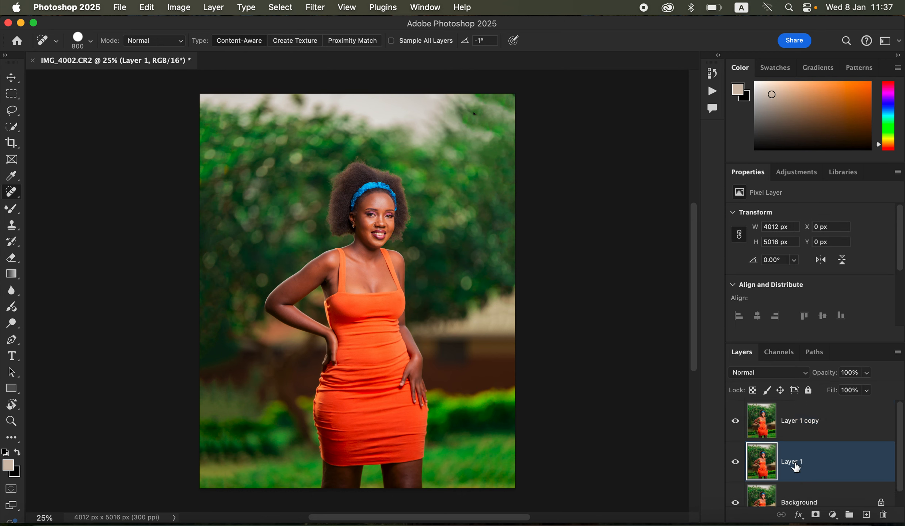
type("low")
key("Return")
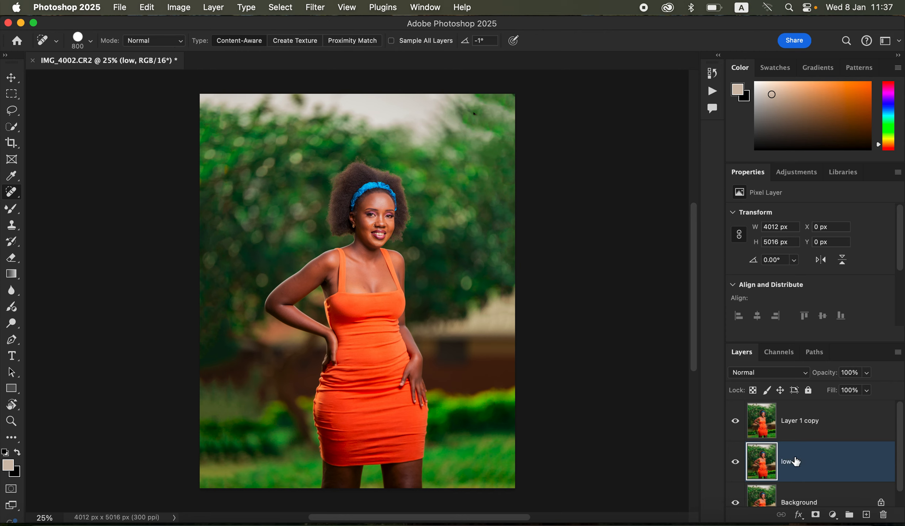
double_click(800, 425)
type("hi")
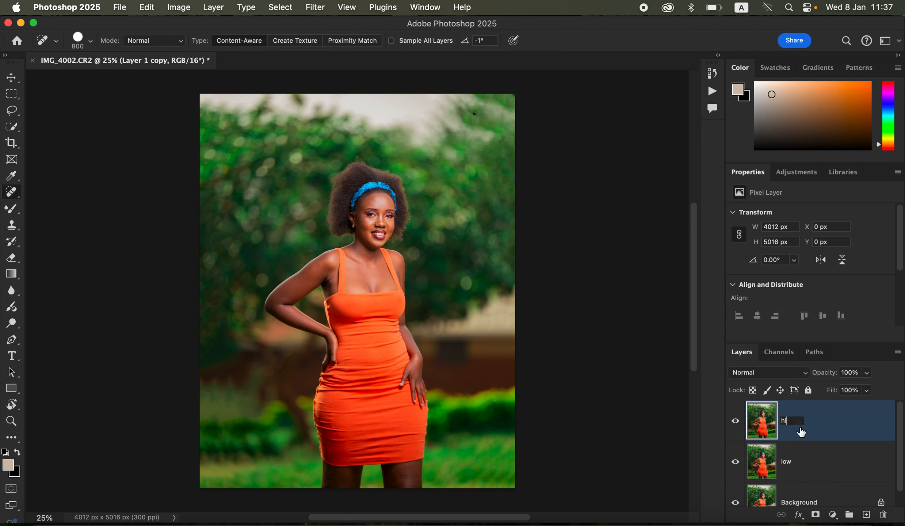
type("gh")
key("Return")
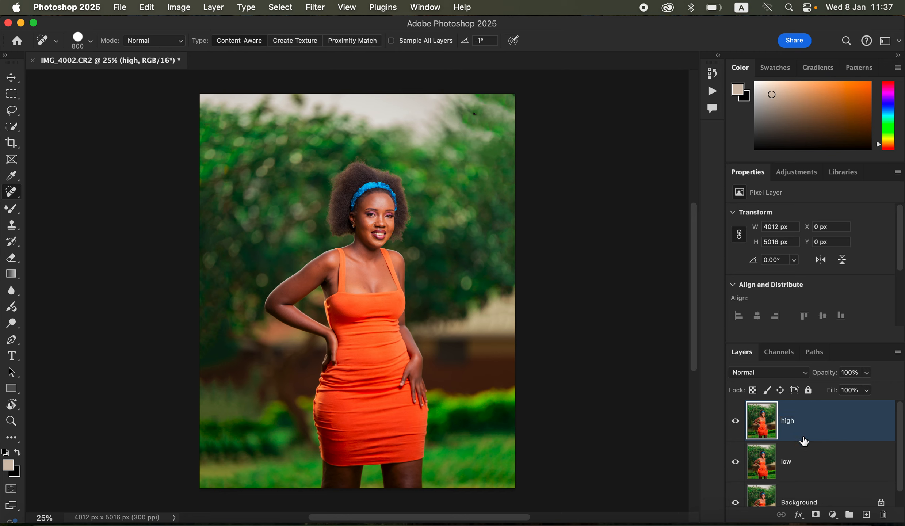
Hide the high layer and apply a Gaussian Blur with a 3.0-pixel radius to the low layer, checking the face in the preview
left_click(808, 463)
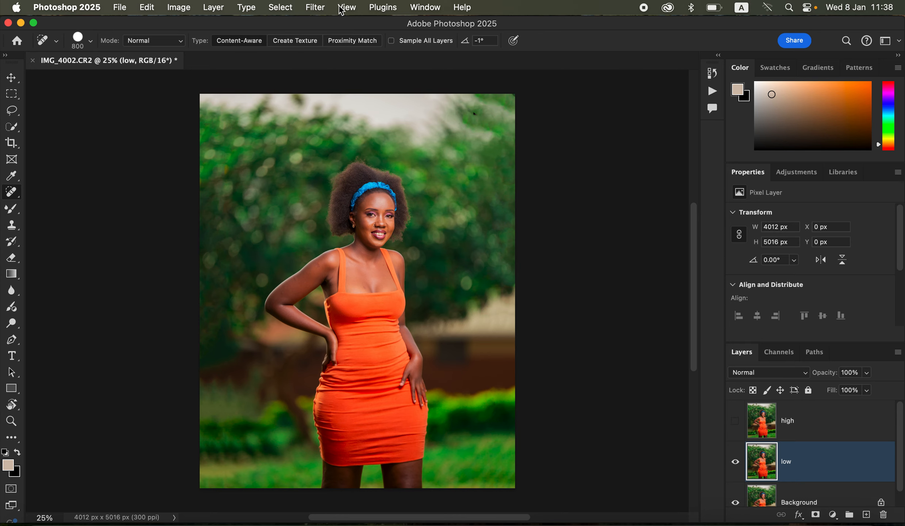
left_click(315, 7)
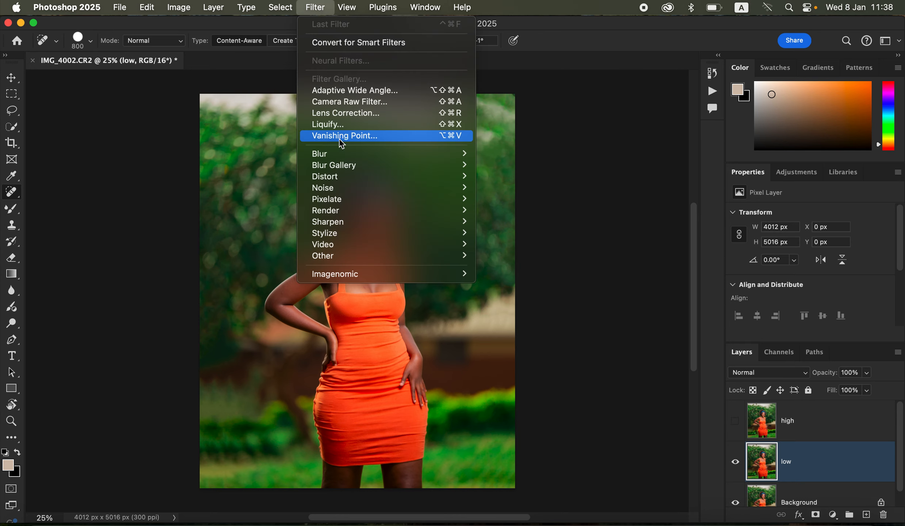
mouse_move(357, 154)
left_click(539, 204)
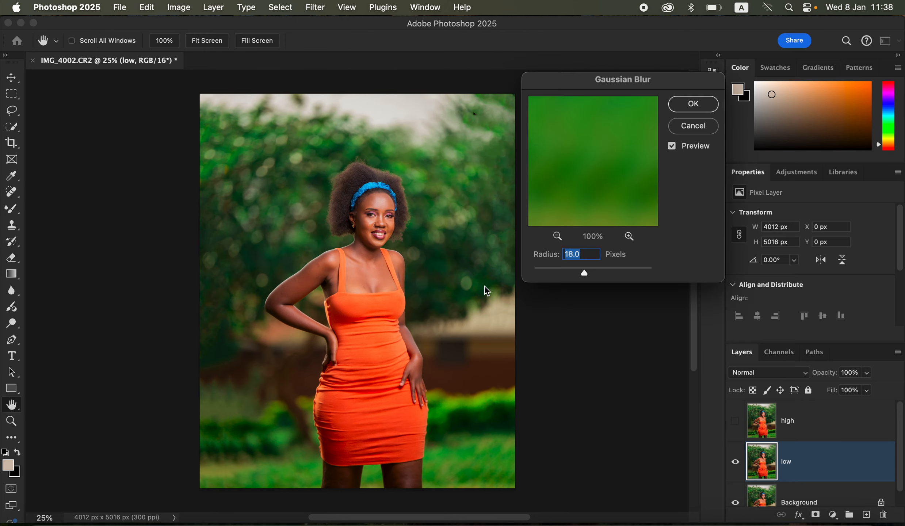
left_click_drag(586, 274, 534, 273)
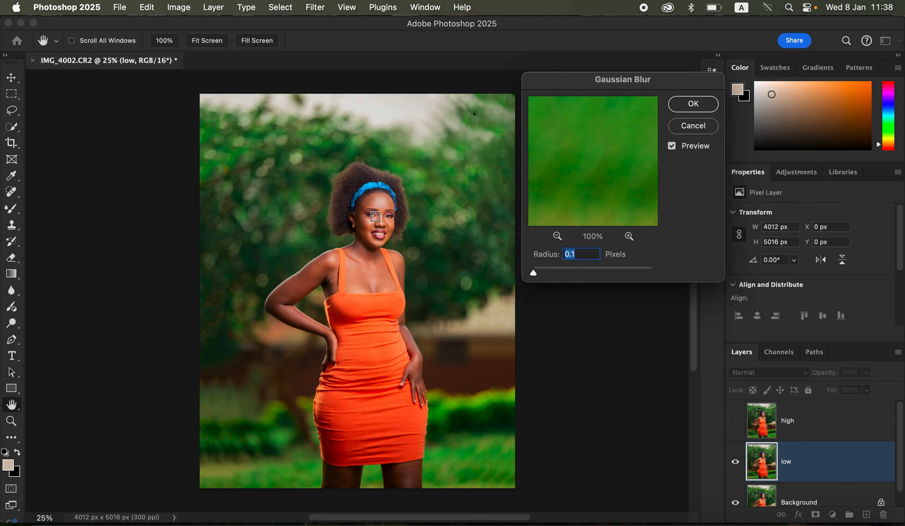
left_click(367, 219)
left_click_drag(630, 186, 580, 188)
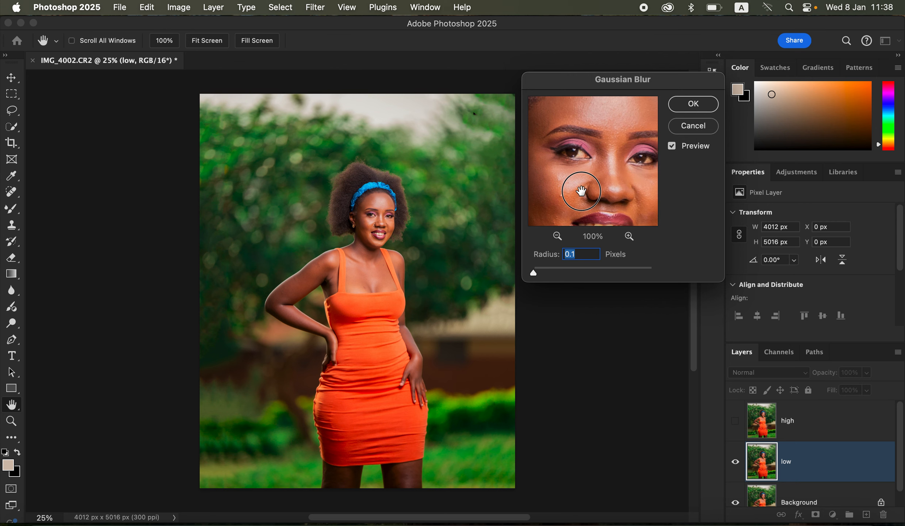
left_click_drag(534, 275, 549, 273)
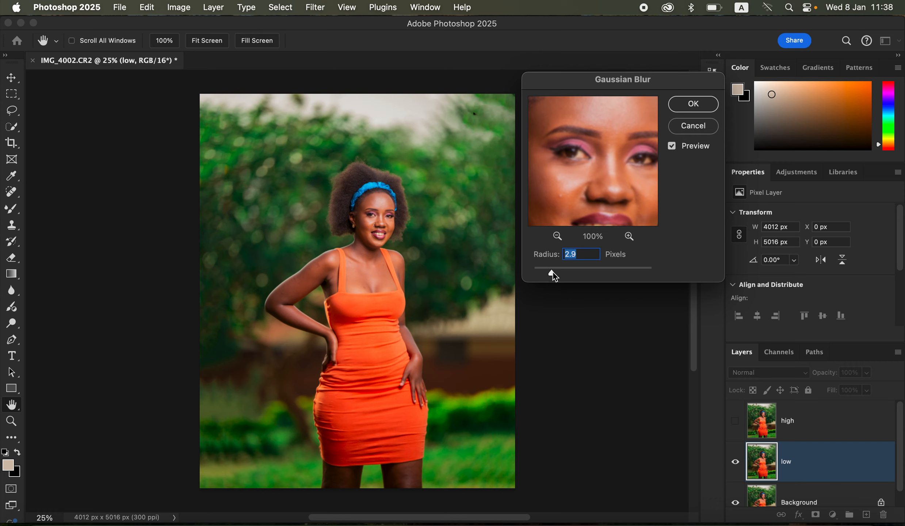
left_click_drag(606, 162, 604, 174)
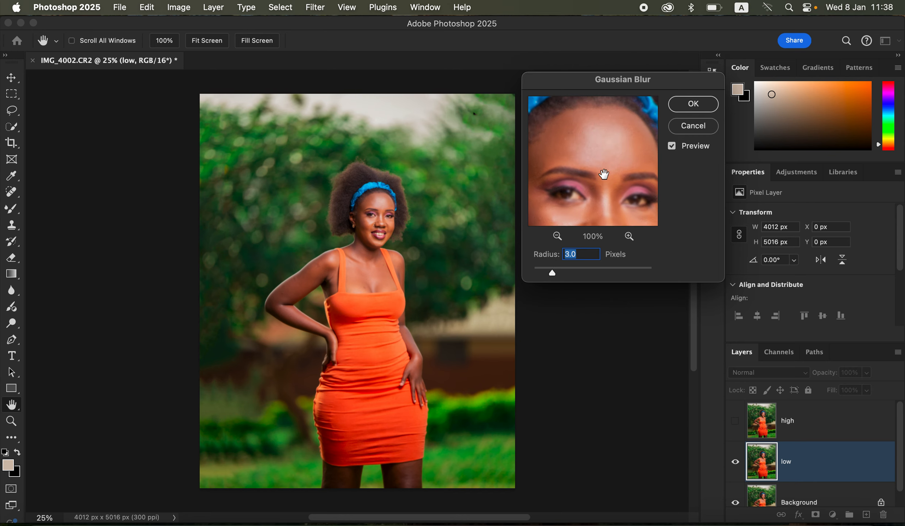
left_click(696, 108)
key("j")
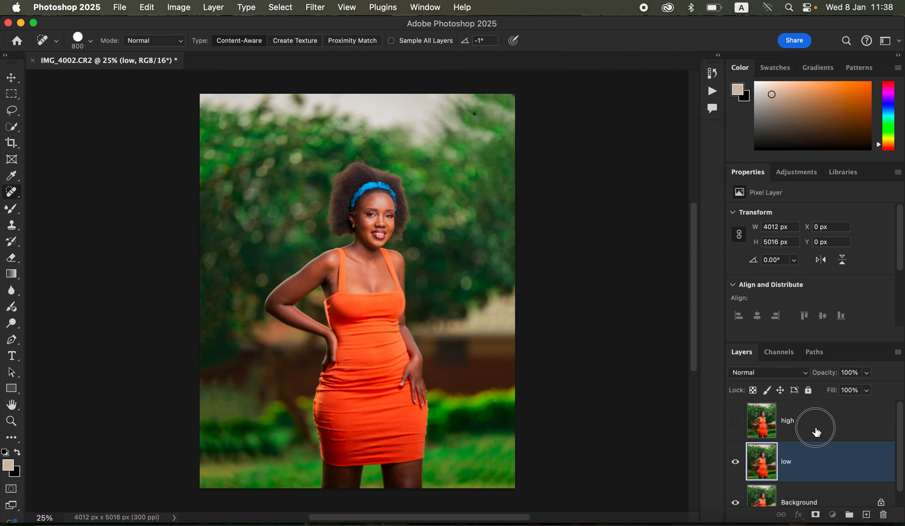
Show the high layer and set up Apply Image on it with the low layer as source, RGB channel, inverted, Add blending, scale 2 and offset 0
left_click(815, 433)
left_click(735, 421)
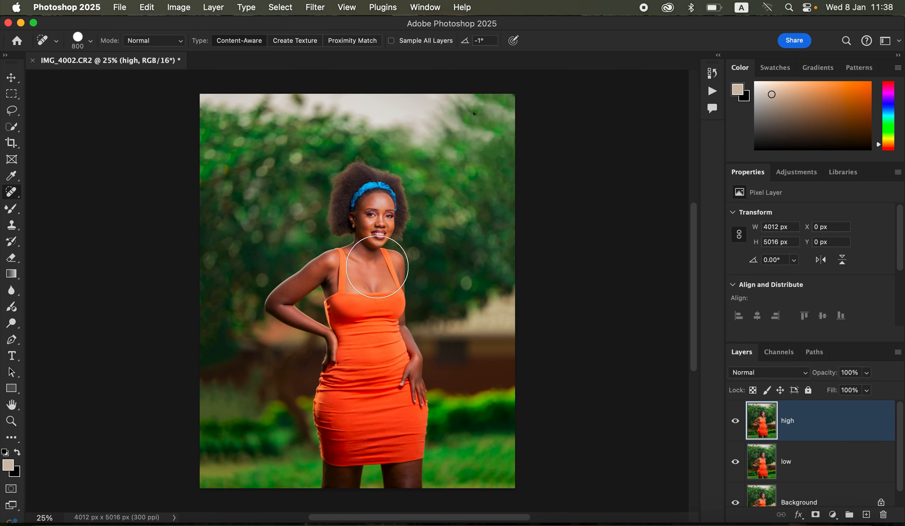
left_click(178, 7)
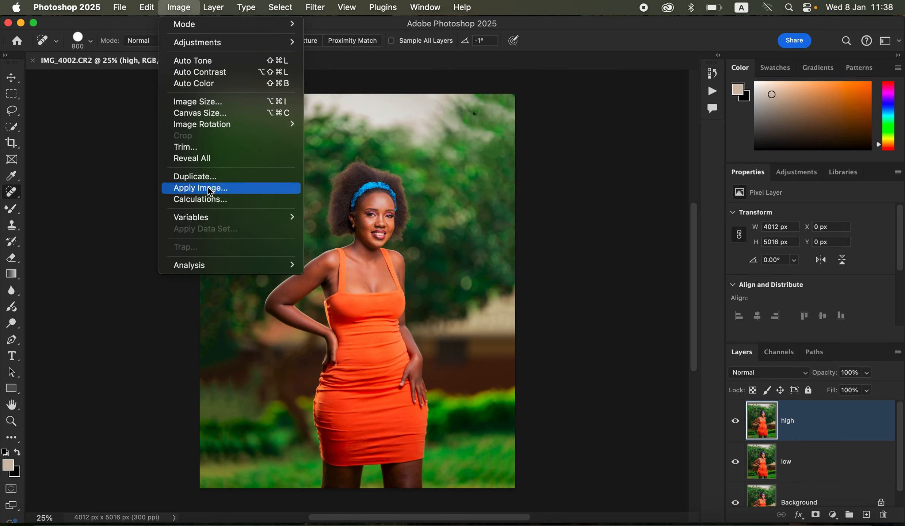
left_click(202, 188)
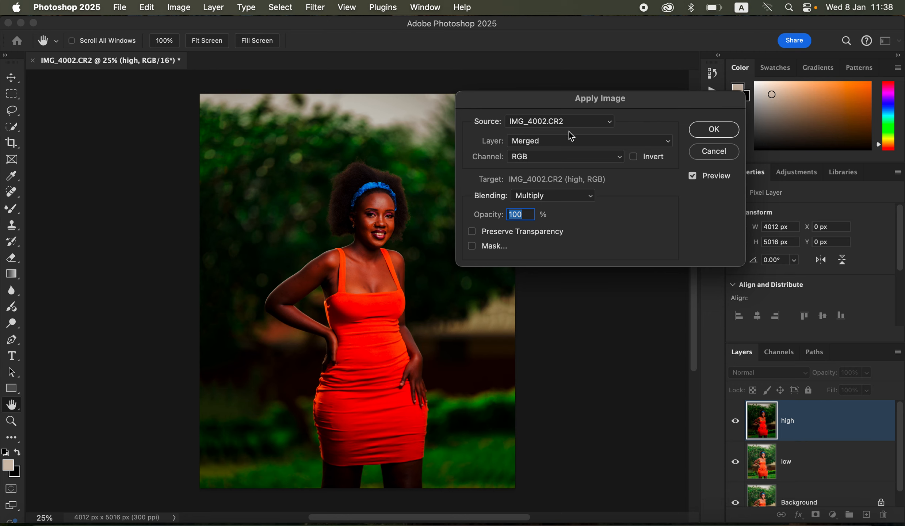
left_click(552, 146)
left_click(546, 176)
left_click(542, 161)
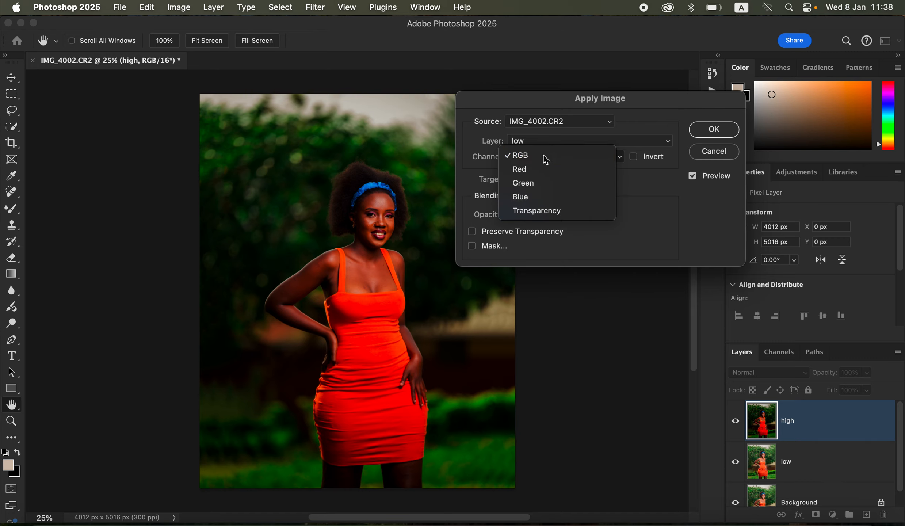
left_click(544, 157)
left_click(549, 200)
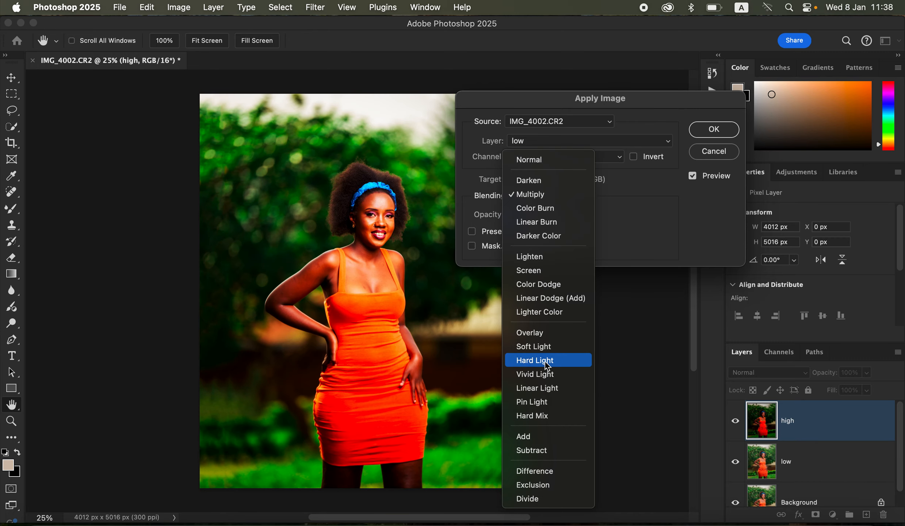
left_click(547, 438)
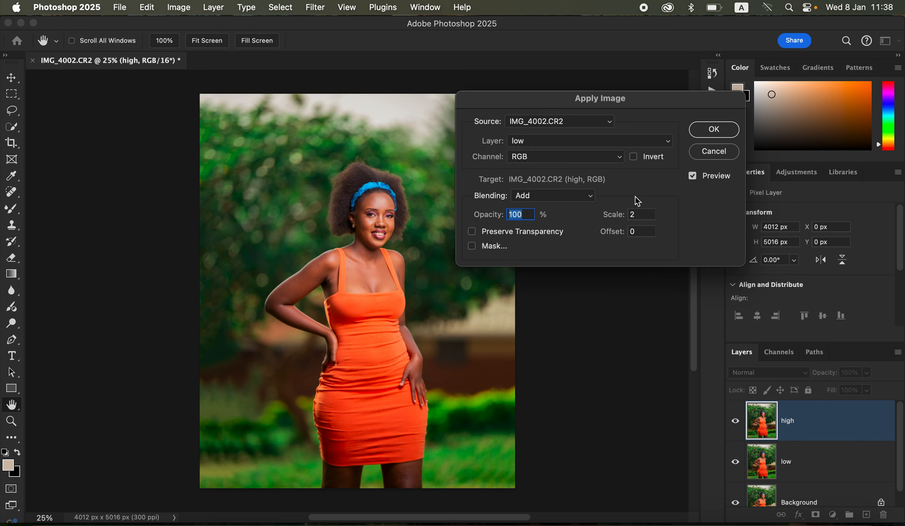
left_click(634, 157)
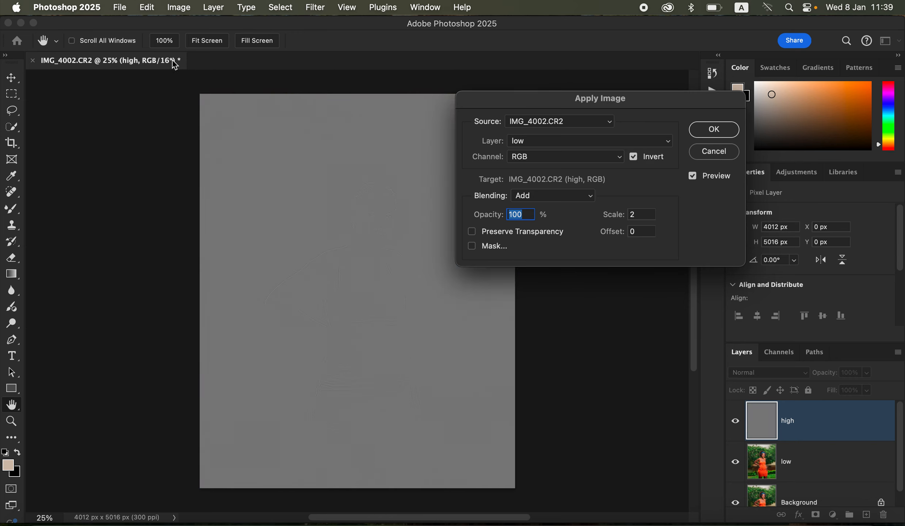
Try the non-inverted Subtract blending with scale 2 and offset 128 for the Apply Image operation
left_click(634, 157)
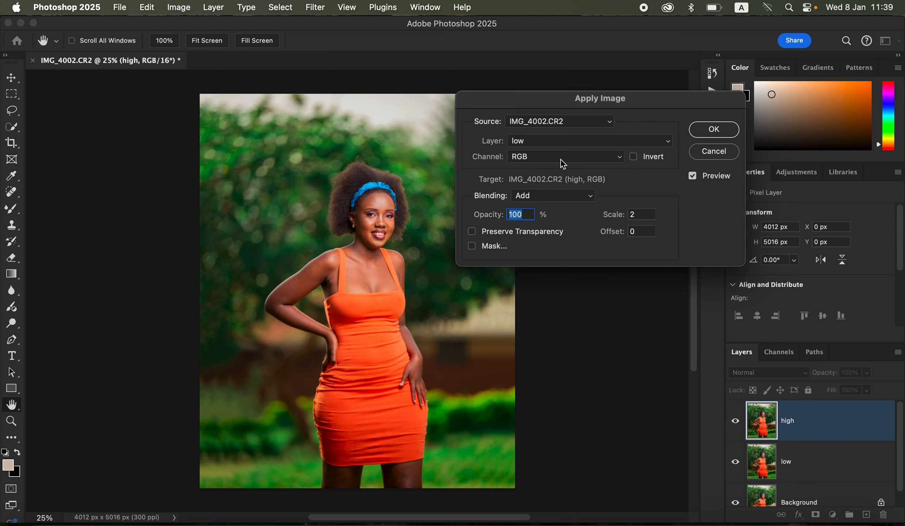
left_click(549, 197)
left_click(550, 206)
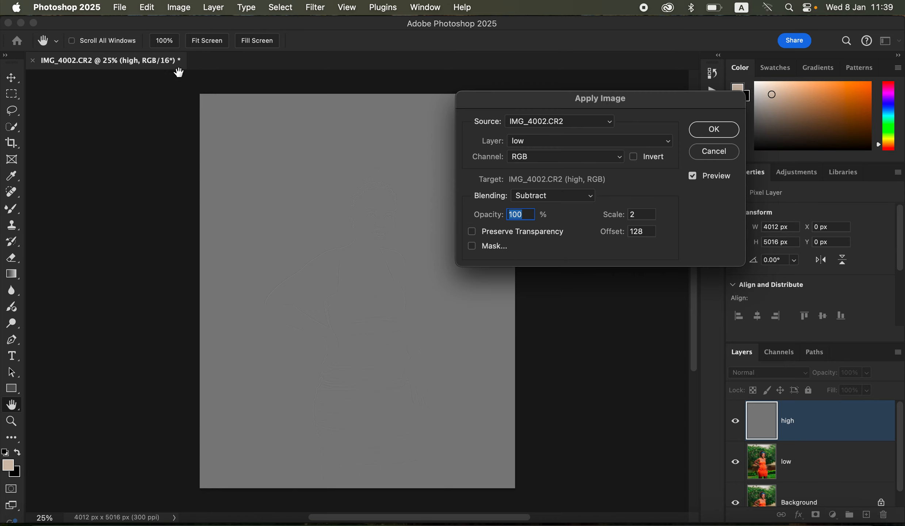
left_click(579, 203)
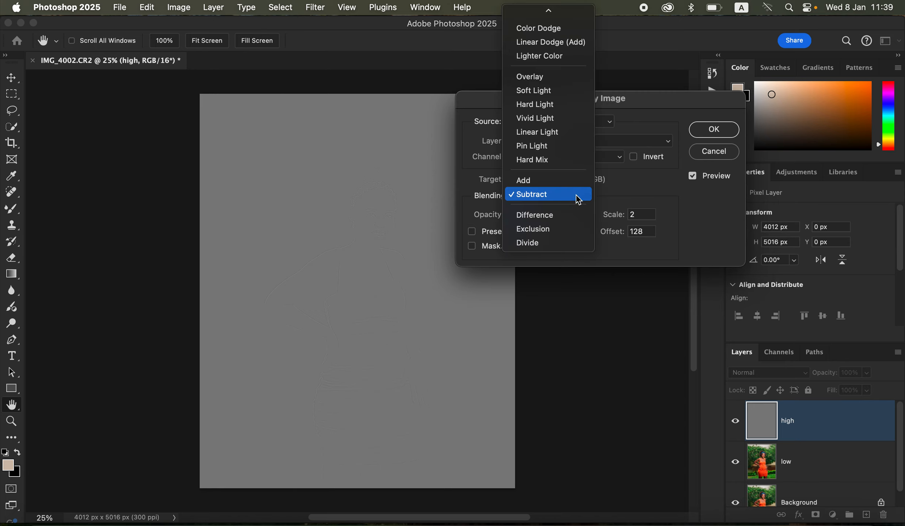
left_click(566, 181)
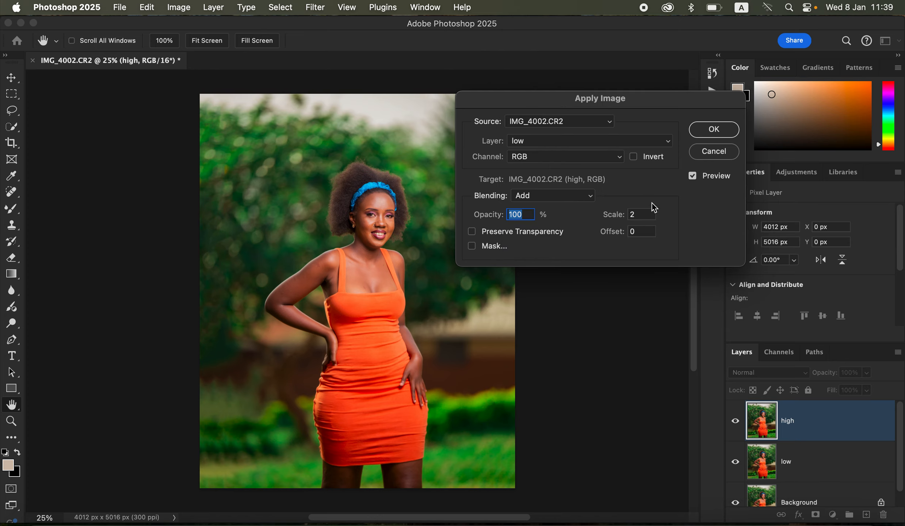
Apply the inverted low layer with Add blending, and set the high layer's blend mode to Linear Light
left_click(703, 132)
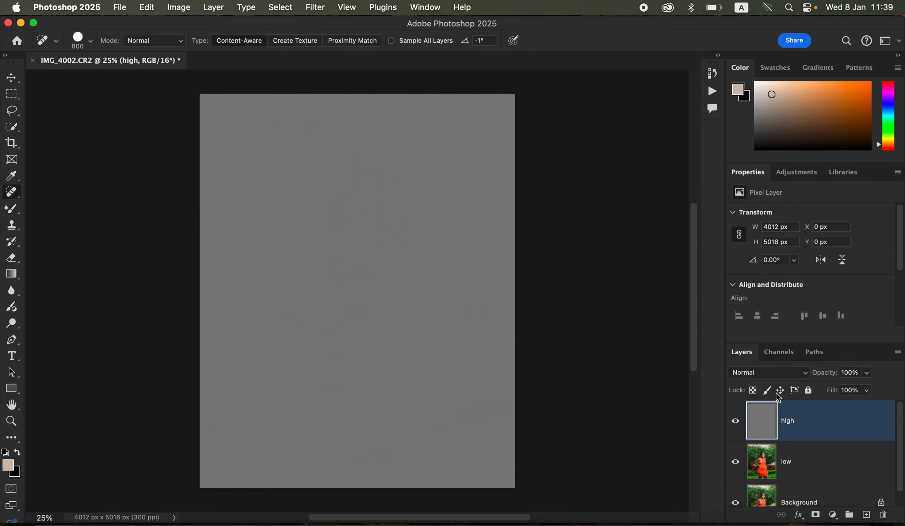
left_click(774, 374)
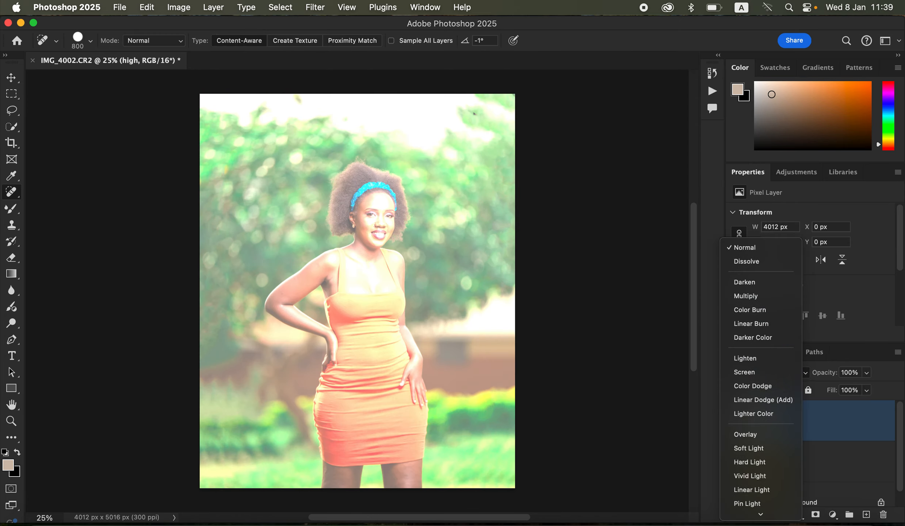
left_click(761, 393)
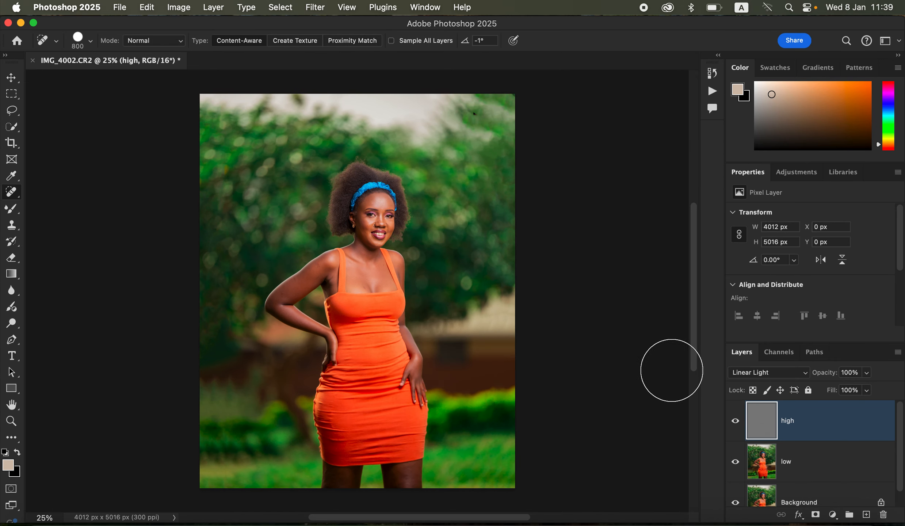
Group the high and low layers together and expand the group to show both layers
left_click(821, 466, "shift")
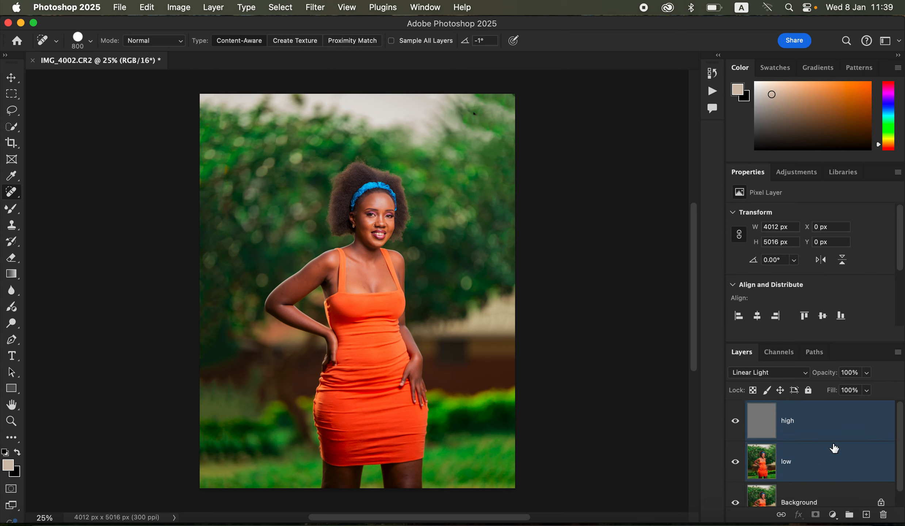
key("super+g")
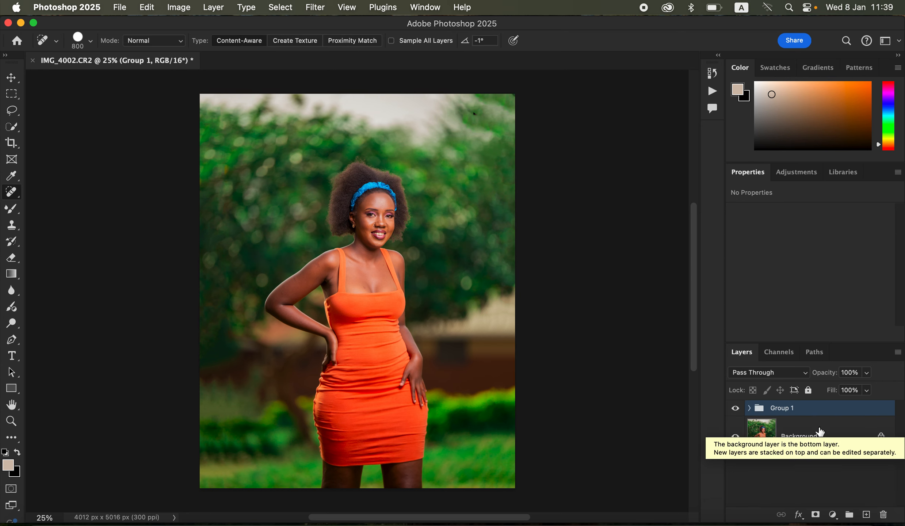
left_click(749, 408)
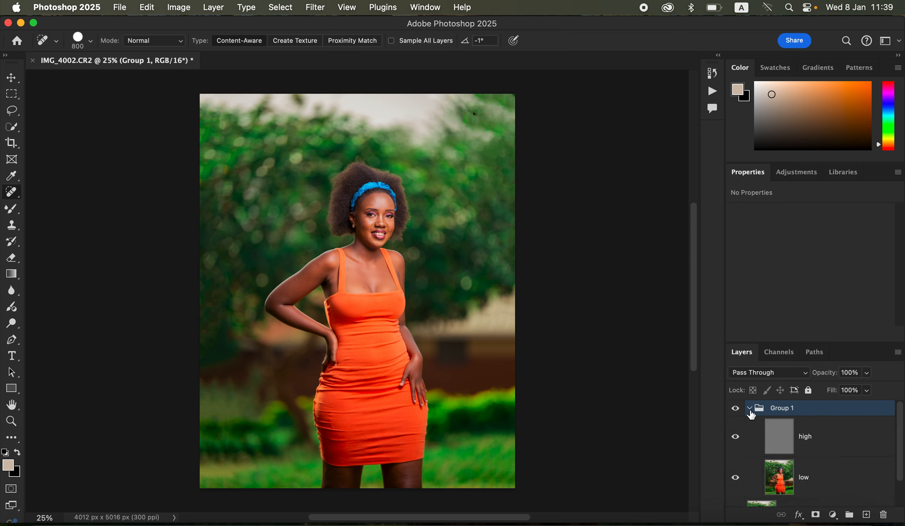
Activate the Mixer Brush on the low layer with the high layer hidden, and review its brush settings
left_click(814, 485)
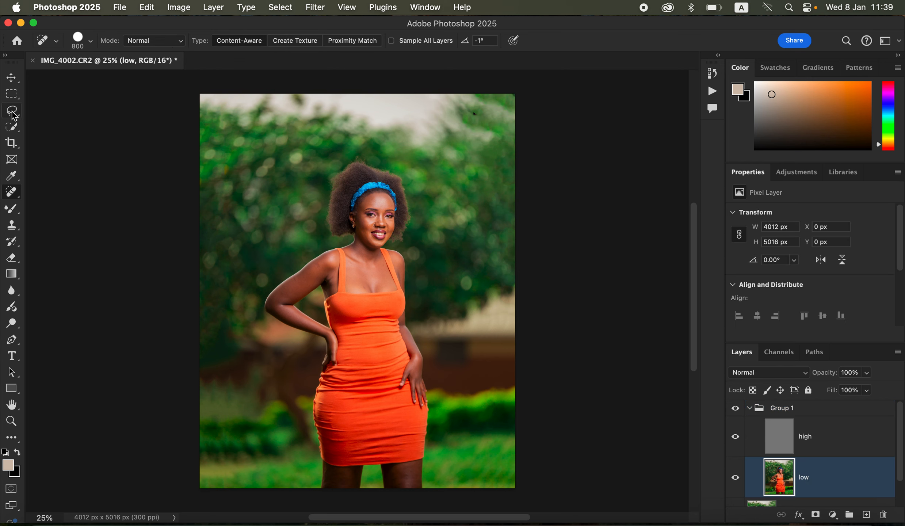
left_click(11, 209)
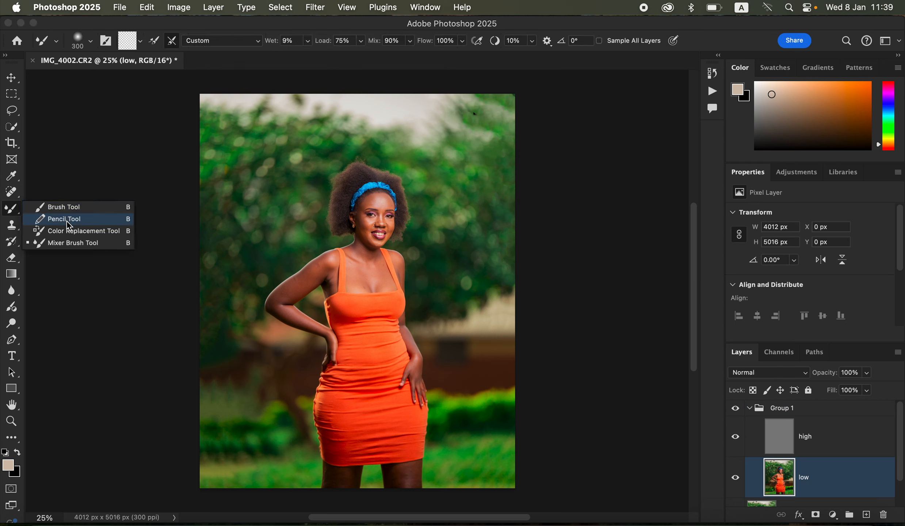
left_click(69, 244)
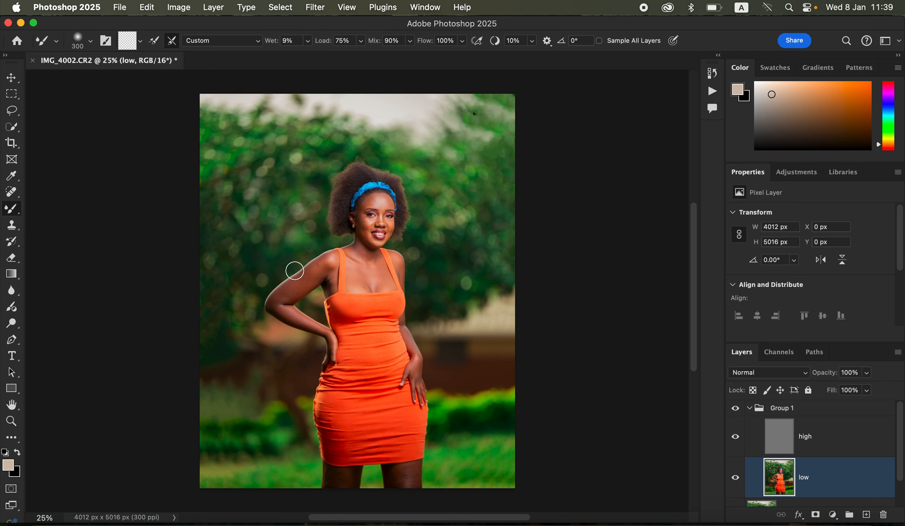
left_click(737, 438)
left_click(91, 43)
left_click(88, 44)
left_click(138, 41)
left_click(148, 70)
Reduce the Mixer Brush size and blend the skin tones on the low layer over the shoulder, neck and bent upper arm
key("super+equal")
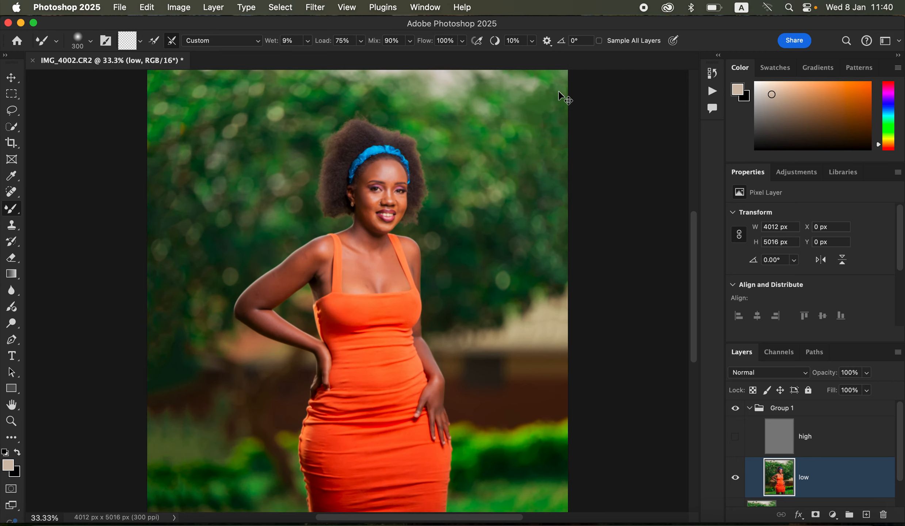
key("super+equal")
key("super+minus")
key("bracketleft")
key("bracketleft")
key("bracketleft")
mouse_move(316, 249)
left_mouse_down()
mouse_move(252, 292)
mouse_move(297, 259)
mouse_move(270, 287)
mouse_move(295, 280)
mouse_move(278, 291)
mouse_move(313, 267)
mouse_move(320, 277)
mouse_move(317, 266)
mouse_move(323, 290)
mouse_move(314, 266)
mouse_move(324, 244)
mouse_move(262, 291)
mouse_move(261, 309)
mouse_move(325, 357)
mouse_move(239, 305)
mouse_move(314, 272)
left_mouse_up()
mouse_move(357, 239)
left_mouse_down()
mouse_move(377, 248)
mouse_move(347, 240)
mouse_move(361, 263)
mouse_move(377, 265)
mouse_move(383, 247)
mouse_move(394, 281)
mouse_move(386, 254)
mouse_move(384, 272)
mouse_move(387, 253)
mouse_move(354, 264)
mouse_move(353, 278)
mouse_move(368, 288)
mouse_move(356, 286)
mouse_move(351, 235)
mouse_move(314, 269)
left_mouse_up()
Smooth the skin on both hands, the straight arm and the upper chest with the Mixer Brush reduced to size 90
mouse_move(431, 361)
left_mouse_down()
mouse_move(432, 399)
mouse_move(441, 404)
mouse_move(430, 391)
mouse_move(435, 413)
left_mouse_up()
key("bracketleft")
left_click_drag(428, 359, 404, 245)
left_click_drag(322, 369, 317, 385)
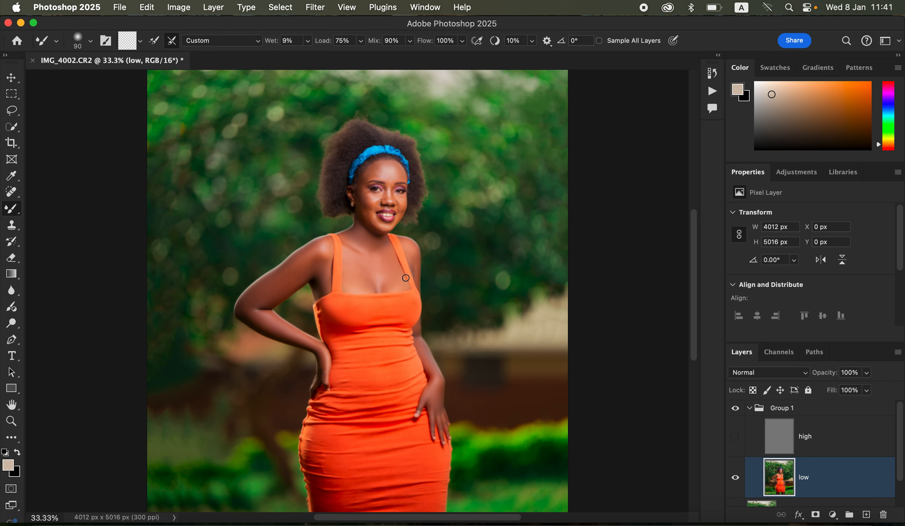
mouse_move(363, 248)
left_mouse_down()
mouse_move(347, 237)
mouse_move(354, 231)
mouse_move(322, 260)
mouse_move(323, 274)
mouse_move(327, 262)
mouse_move(311, 263)
mouse_move(327, 244)
mouse_move(272, 274)
left_mouse_up()
Blend the remaining uneven skin tones around the chest, dress straps and armpit with the size 90 Mixer Brush
key("super+equal")
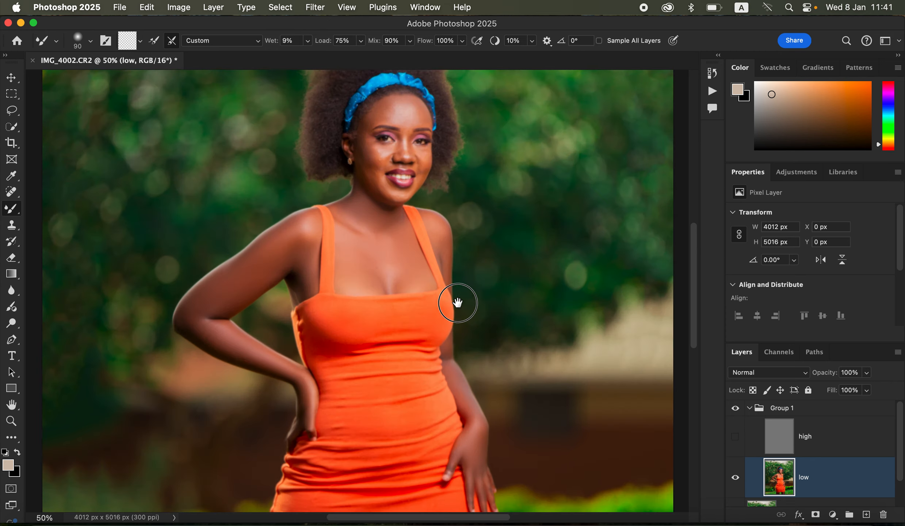
scroll(459, 301, "up", 3)
left_click_drag(439, 285, 442, 294)
mouse_move(412, 329)
left_mouse_down()
mouse_move(348, 336)
mouse_move(339, 325)
mouse_move(341, 288)
mouse_move(315, 294)
left_mouse_up()
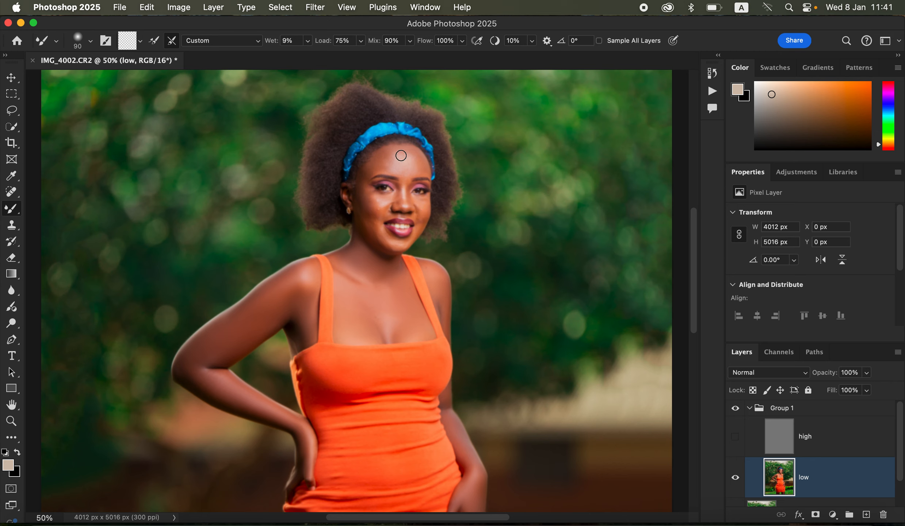
Smooth the forehead, cheeks, nose and chin on the low layer, using the Mixer Brush at size 70 for the finer areas
mouse_move(384, 155)
left_mouse_down()
mouse_move(366, 174)
mouse_move(376, 157)
mouse_move(386, 166)
mouse_move(390, 151)
mouse_move(413, 153)
mouse_move(419, 165)
mouse_move(405, 150)
mouse_move(418, 164)
mouse_move(402, 157)
mouse_move(392, 167)
mouse_move(398, 156)
mouse_move(410, 165)
mouse_move(410, 153)
mouse_move(417, 164)
mouse_move(405, 151)
mouse_move(385, 159)
mouse_move(388, 167)
mouse_move(396, 154)
mouse_move(414, 167)
mouse_move(420, 160)
mouse_move(410, 170)
mouse_move(408, 152)
mouse_move(410, 171)
mouse_move(385, 164)
left_mouse_up()
mouse_move(378, 200)
left_mouse_down()
mouse_move(366, 195)
mouse_move(378, 205)
mouse_move(365, 210)
mouse_move(356, 201)
mouse_move(399, 245)
mouse_move(375, 233)
mouse_move(372, 226)
mouse_move(391, 247)
mouse_move(401, 229)
left_mouse_up()
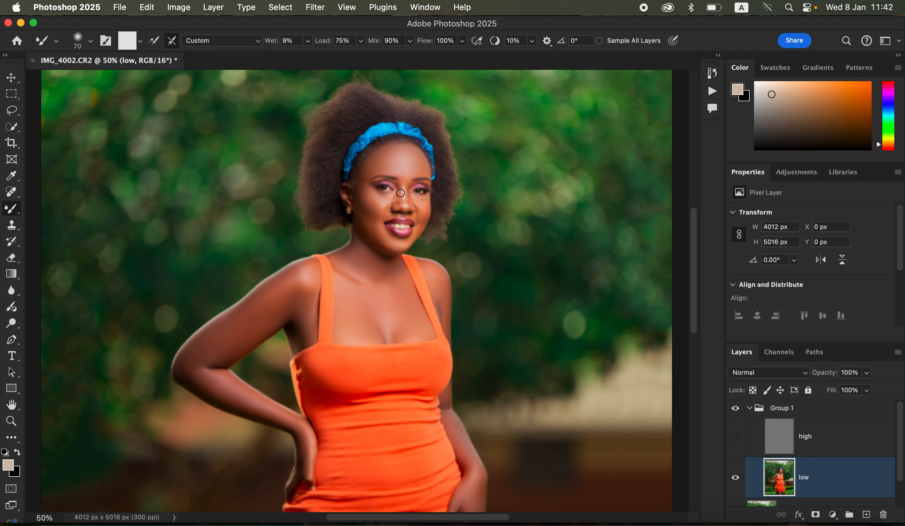
mouse_move(402, 190)
left_mouse_down()
mouse_move(425, 201)
mouse_move(416, 196)
mouse_move(425, 218)
mouse_move(412, 241)
mouse_move(392, 247)
mouse_move(378, 227)
mouse_move(384, 201)
mouse_move(387, 217)
mouse_move(401, 202)
left_mouse_up()
mouse_move(416, 160)
left_mouse_down()
mouse_move(389, 168)
mouse_move(379, 164)
mouse_move(366, 195)
mouse_move(382, 201)
mouse_move(369, 220)
mouse_move(362, 216)
mouse_move(391, 246)
mouse_move(373, 251)
mouse_move(443, 270)
mouse_move(438, 301)
mouse_move(406, 321)
mouse_move(412, 332)
mouse_move(409, 287)
mouse_move(386, 276)
mouse_move(391, 244)
mouse_move(365, 221)
mouse_move(399, 249)
left_mouse_up()
mouse_move(403, 162)
left_mouse_down()
mouse_move(371, 150)
mouse_move(383, 160)
left_mouse_up()
Enlarge the Mixer Brush to size 175 and smooth the skin of both thighs below the dress hem
left_click_drag(478, 452, 484, 138)
key("bracketright")
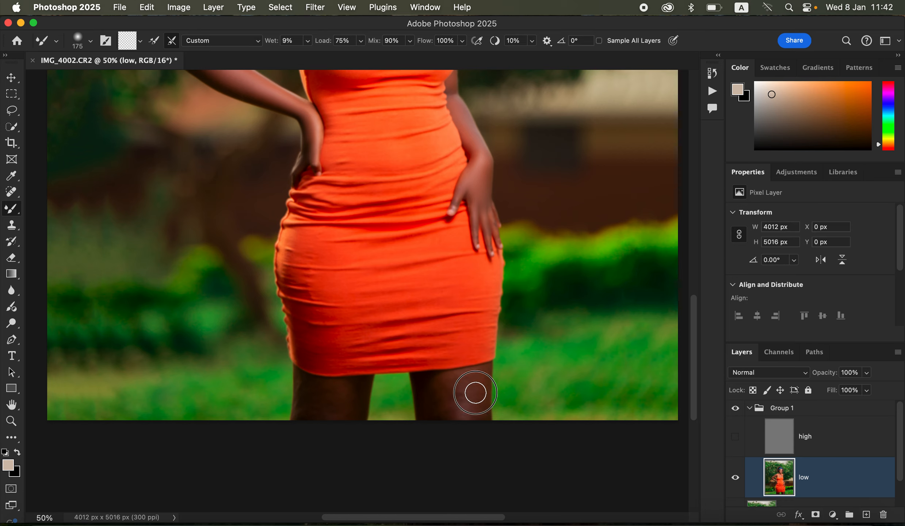
mouse_move(471, 404)
left_mouse_down()
mouse_move(461, 385)
mouse_move(462, 397)
mouse_move(429, 391)
mouse_move(474, 376)
mouse_move(354, 392)
mouse_move(325, 413)
mouse_move(305, 388)
mouse_move(309, 413)
mouse_move(345, 391)
mouse_move(334, 391)
mouse_move(350, 394)
mouse_move(303, 390)
mouse_move(374, 408)
left_mouse_up()
mouse_move(437, 394)
left_mouse_down()
mouse_move(432, 412)
mouse_move(453, 381)
mouse_move(476, 380)
left_mouse_up()
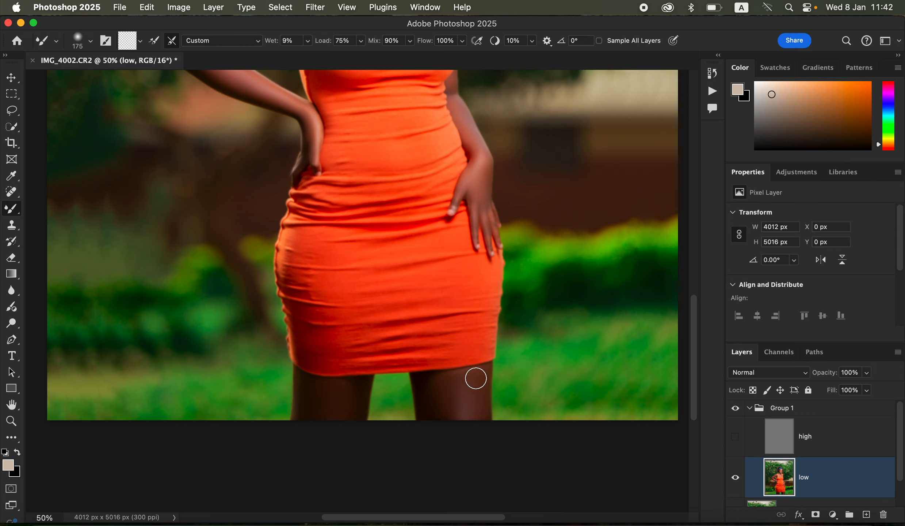
mouse_move(351, 400)
left_mouse_down()
mouse_move(333, 409)
mouse_move(305, 400)
left_mouse_up()
Soften the fabric wrinkles on the orange dress across the waist, hips and skirt with the size 175 Mixer Brush
mouse_move(300, 263)
left_mouse_down()
mouse_move(315, 305)
mouse_move(303, 282)
mouse_move(309, 305)
mouse_move(328, 263)
mouse_move(334, 296)
mouse_move(284, 251)
mouse_move(303, 317)
mouse_move(314, 325)
left_mouse_up()
mouse_move(462, 296)
left_mouse_down()
mouse_move(470, 317)
mouse_move(487, 306)
mouse_move(472, 320)
mouse_move(484, 321)
mouse_move(476, 274)
mouse_move(465, 288)
mouse_move(469, 311)
mouse_move(479, 273)
left_mouse_up()
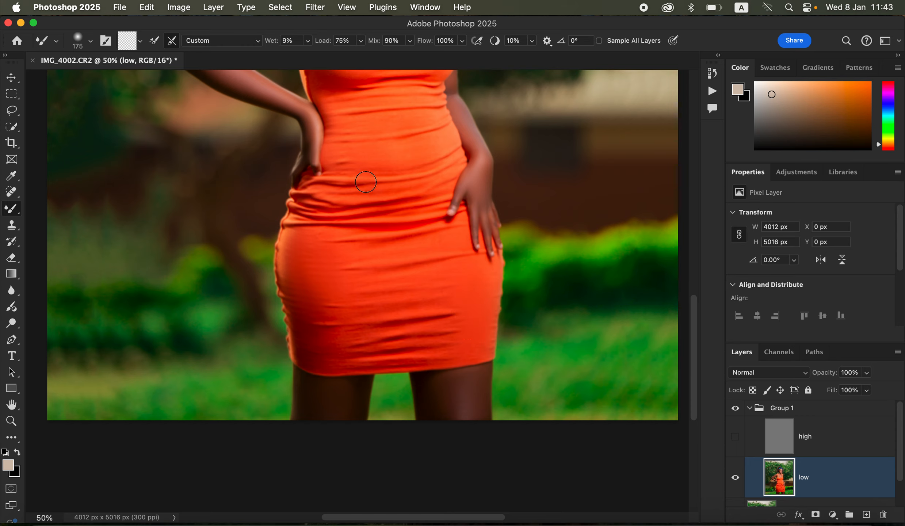
mouse_move(345, 132)
left_mouse_down()
mouse_move(335, 148)
mouse_move(350, 113)
mouse_move(350, 141)
mouse_move(366, 134)
mouse_move(368, 154)
mouse_move(366, 133)
mouse_move(351, 127)
mouse_move(344, 149)
mouse_move(371, 153)
mouse_move(372, 128)
mouse_move(443, 129)
left_mouse_up()
mouse_move(312, 226)
left_mouse_down()
mouse_move(352, 238)
mouse_move(328, 269)
mouse_move(332, 333)
mouse_move(325, 312)
mouse_move(313, 336)
mouse_move(294, 277)
left_mouse_up()
mouse_move(471, 311)
left_mouse_down()
mouse_move(488, 320)
mouse_move(485, 338)
left_mouse_up()
Show the high layer again and compare the retouch before and after by toggling the group's visibility
left_click_drag(416, 227, 423, 322)
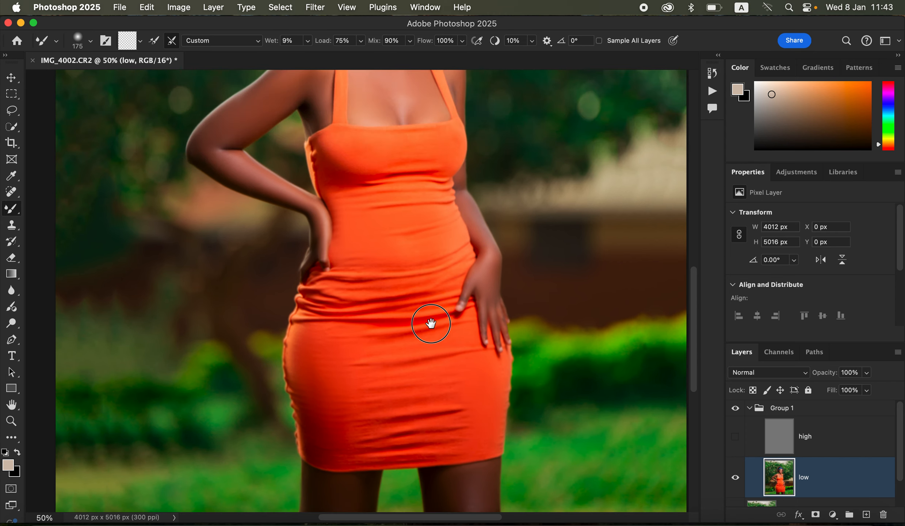
left_click(730, 436)
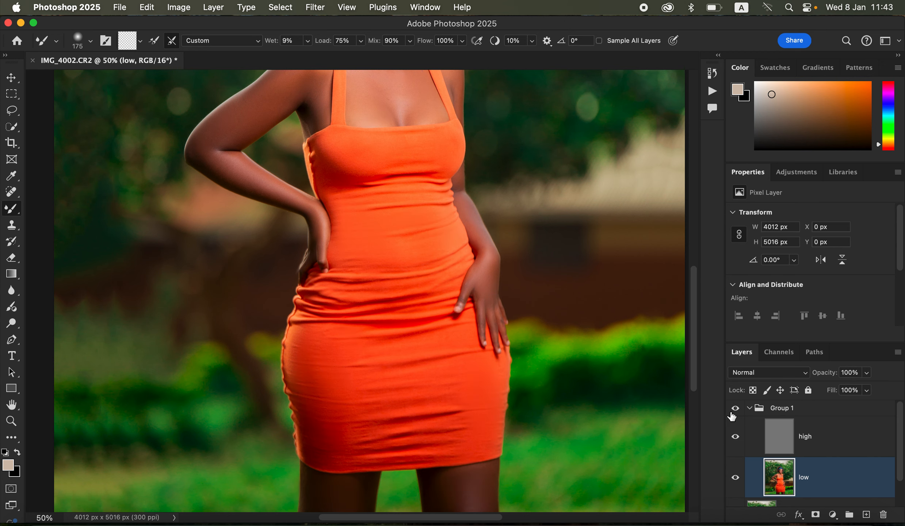
left_click_drag(498, 270, 505, 405)
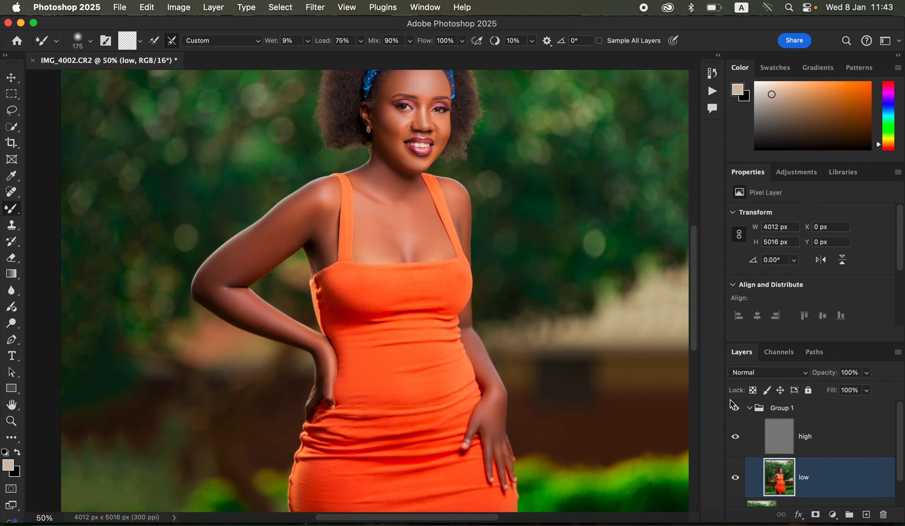
left_click(736, 409)
left_click(736, 409)
left_click(738, 408)
left_click(738, 408)
Select the high layer and activate the Clone Stamp tool, checking its brush size and hardness
left_click(823, 449)
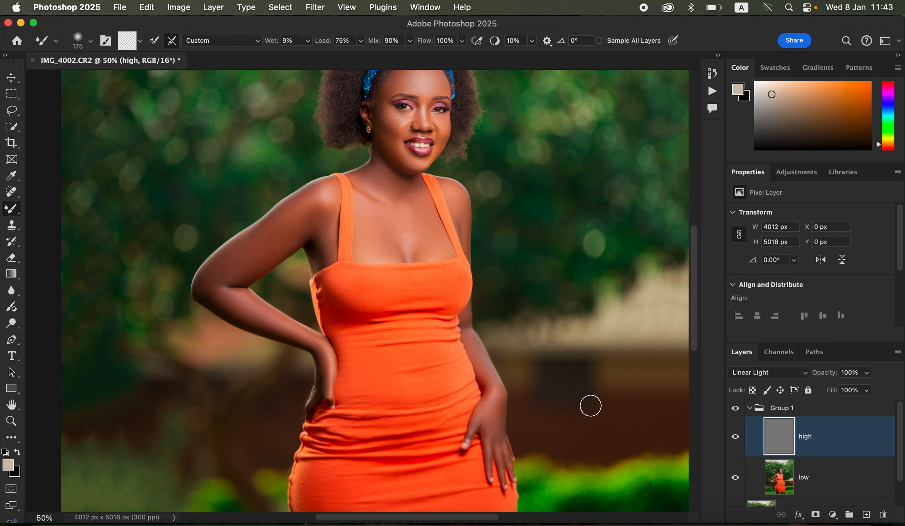
left_click(12, 226)
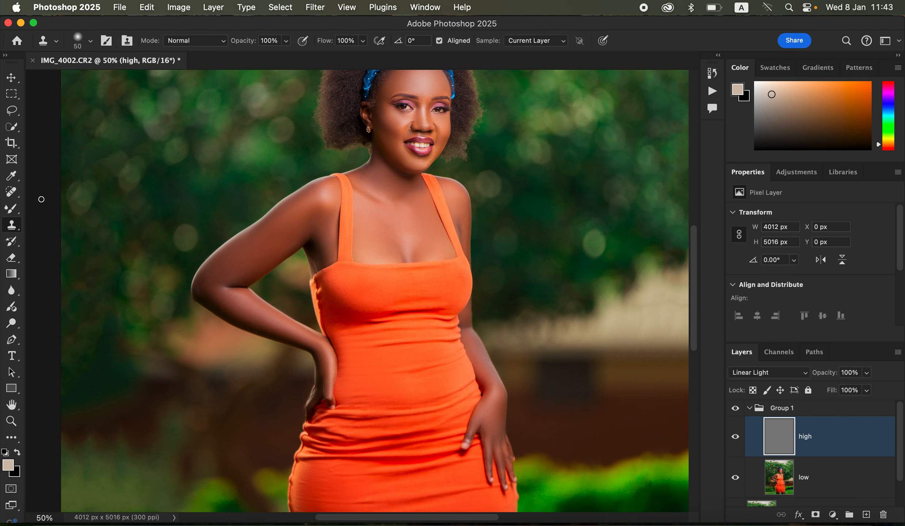
left_click(90, 41)
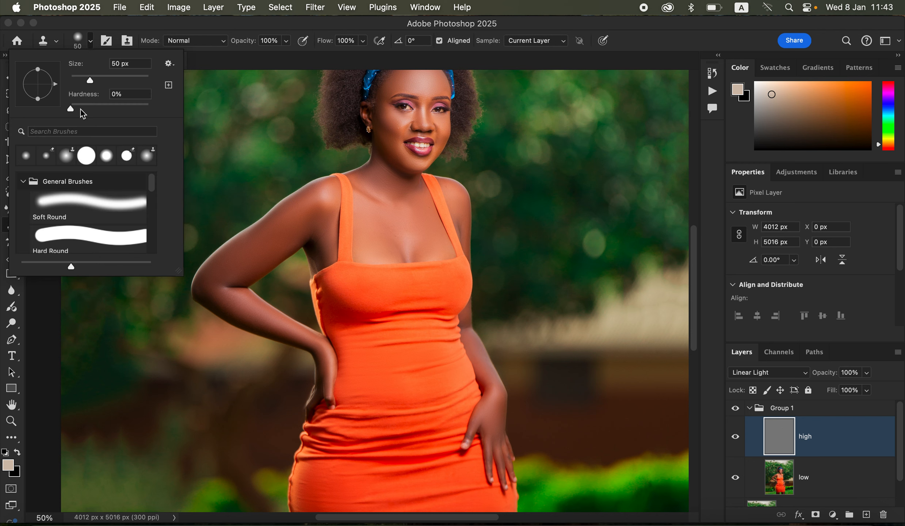
left_click(91, 41)
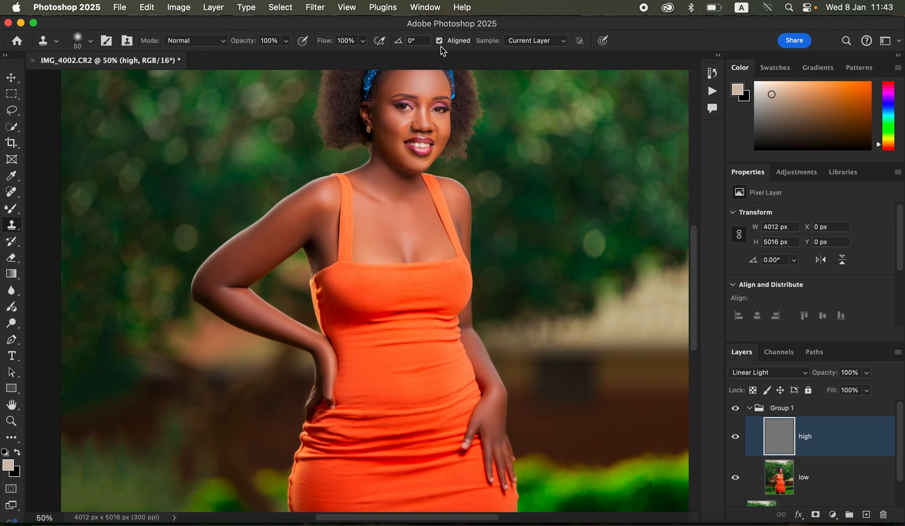
Keep the Clone Stamp sampling only the current layer and reduce its brush to size 25 for retouching the face
left_click(533, 42)
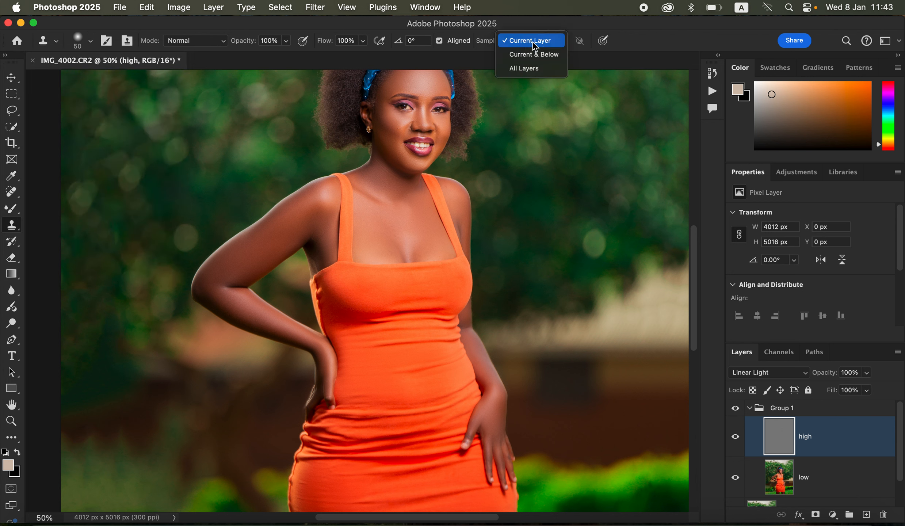
left_click(533, 44)
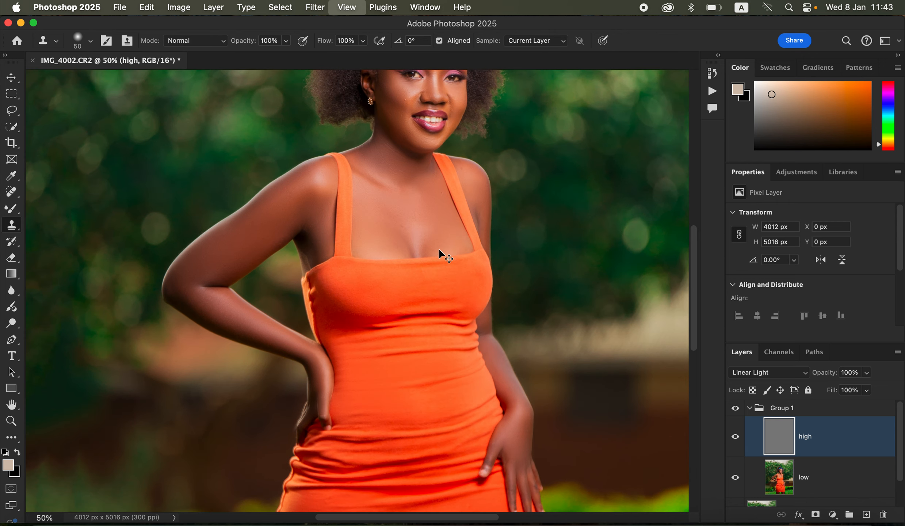
key("super+1")
scroll(463, 257, "up", 10)
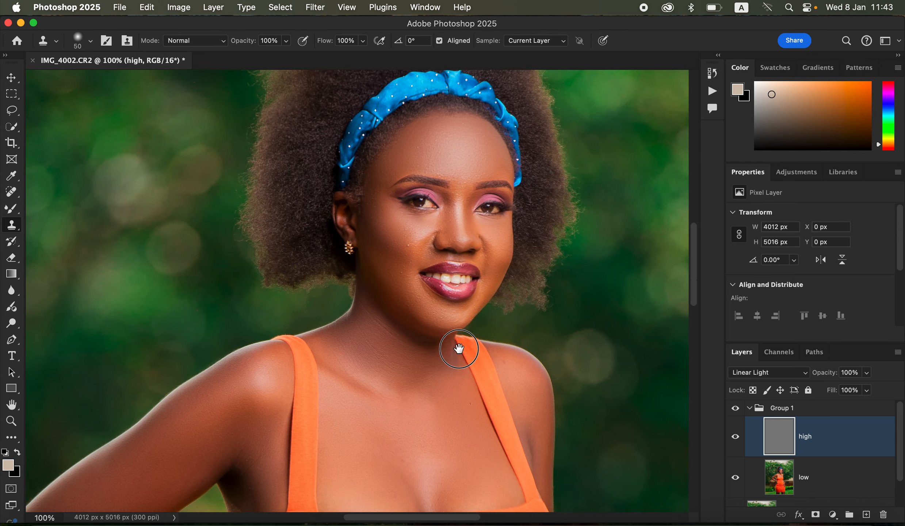
key("super+equal")
key("super+equal")
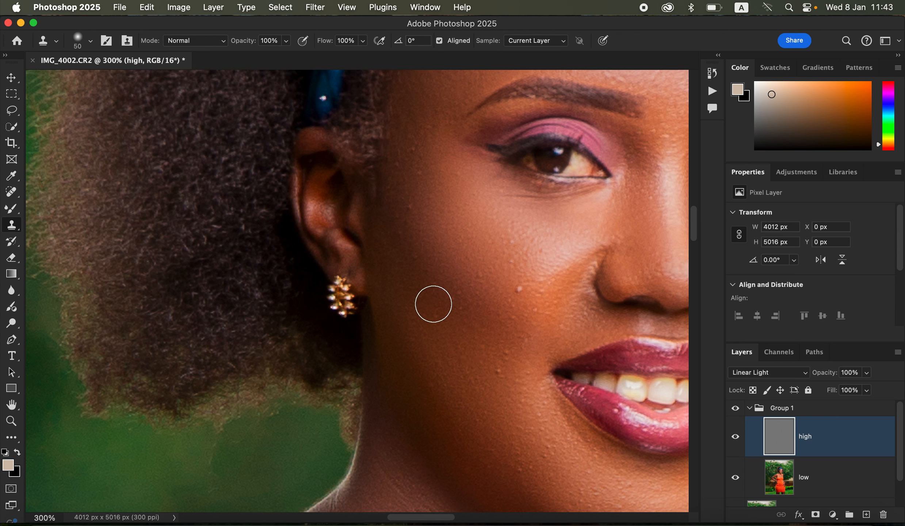
key("bracketleft")
key("bracketleft")
key("bracketleft")
key("bracketleft")
key("bracketleft")
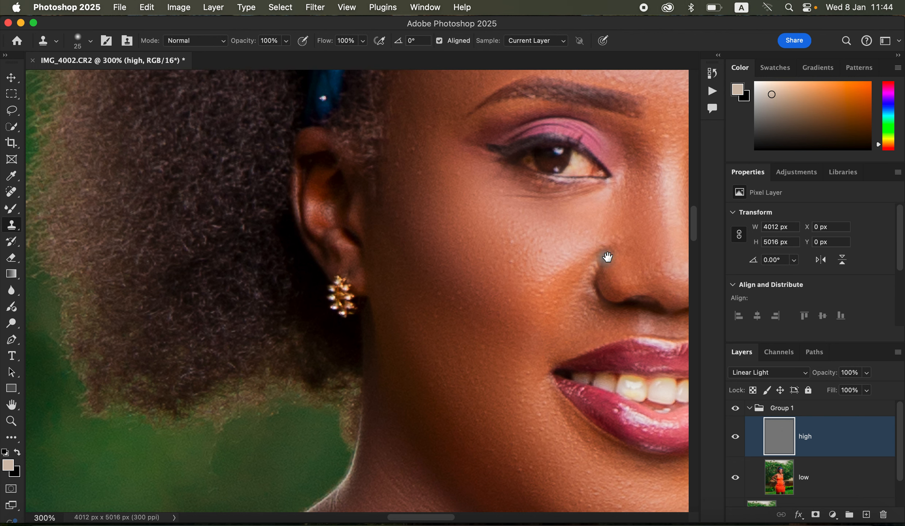
Even out the uneven skin texture on the forehead with the size 25 Clone Stamp
scroll(607, 258, "up", 5)
scroll(607, 258, "right", 4)
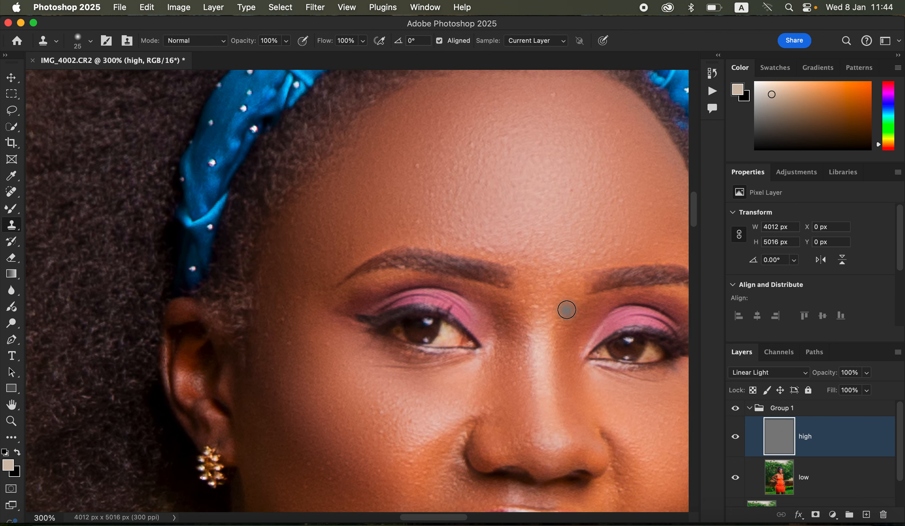
left_click(445, 189, "alt")
left_click_drag(421, 175, 400, 167)
left_click(517, 153, "alt")
left_click_drag(548, 96, 532, 124)
left_click(522, 135, "alt")
left_click_drag(489, 127, 472, 147)
left_click(479, 140, "alt")
Clone clean skin texture over the small bumps on the cheek to the right of the nose and mouth
left_click_drag(570, 406, 486, 228)
left_click(560, 369, "alt")
left_click_drag(561, 339, 566, 349)
left_click_drag(556, 317, 549, 305)
left_click(555, 313, "alt")
Clone clean skin texture over the bumps on the cheek to the left of the nose
left_click(385, 319, "alt")
left_click(387, 302)
left_click(380, 296, "alt")
left_click_drag(368, 316, 350, 303)
left_click(346, 301, "alt")
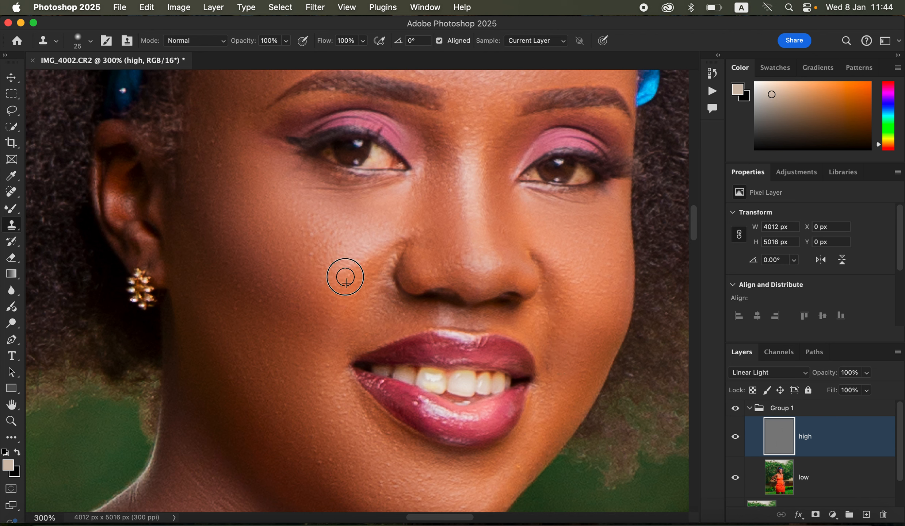
left_click(345, 245)
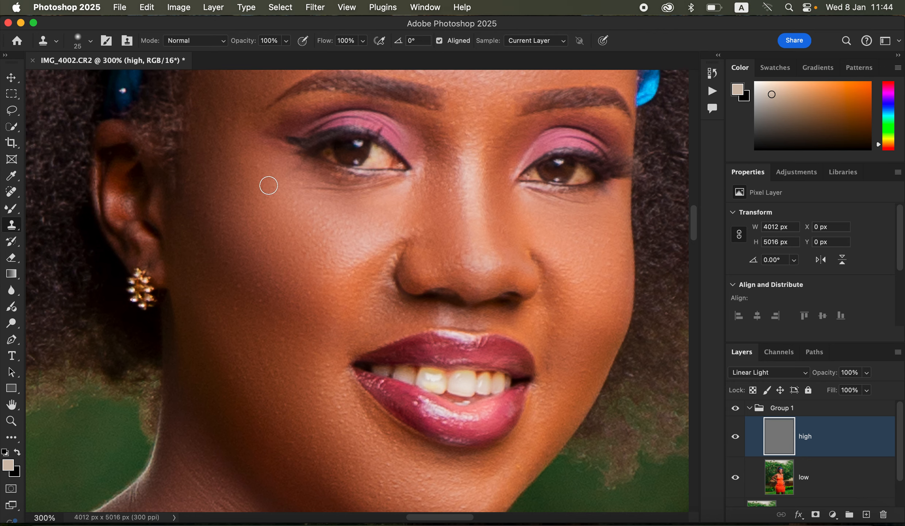
Check the retouched face and upper body from a distance and up close
key("super+minus")
key("super+minus")
key("super+minus")
key("super+minus")
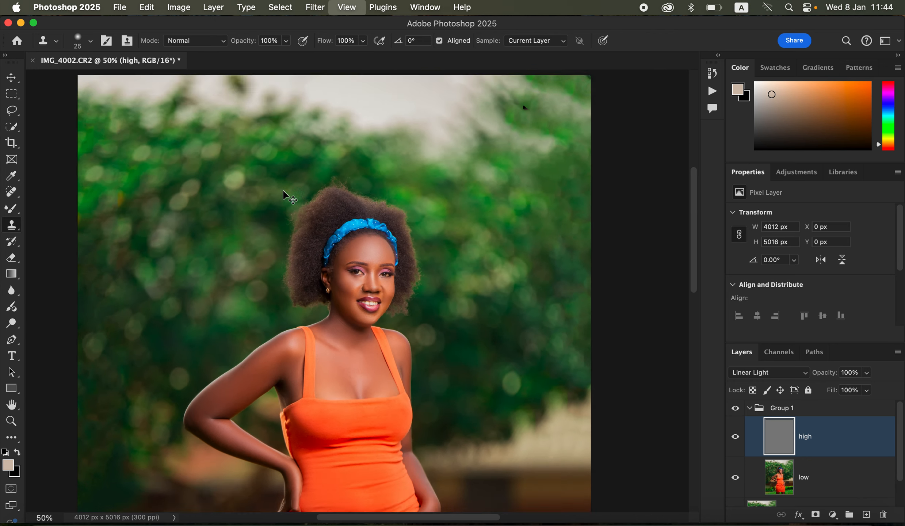
key("super+minus")
key("super+plus")
key("super+plus")
key("super+plus")
key("super+plus")
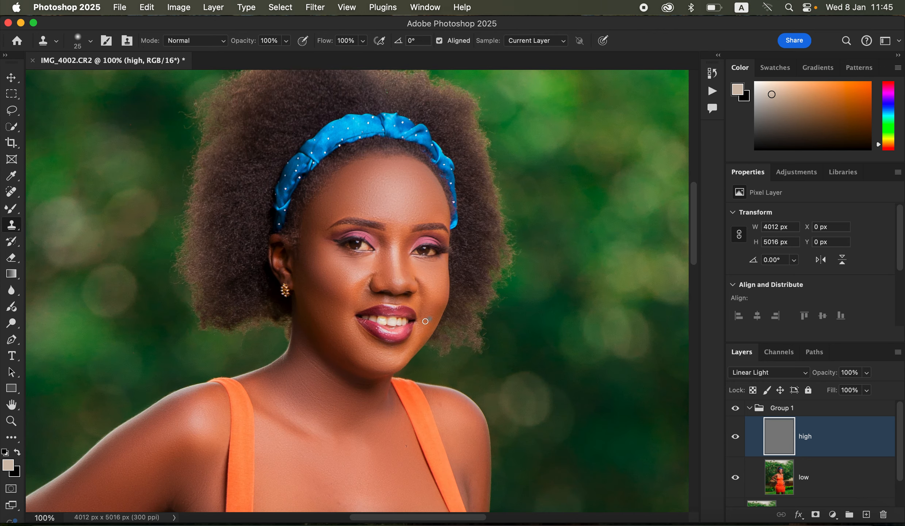
Clean up the outer edge of the left thigh below the dress hem with the Clone Stamp at size 40
scroll(472, 384, "down", 20)
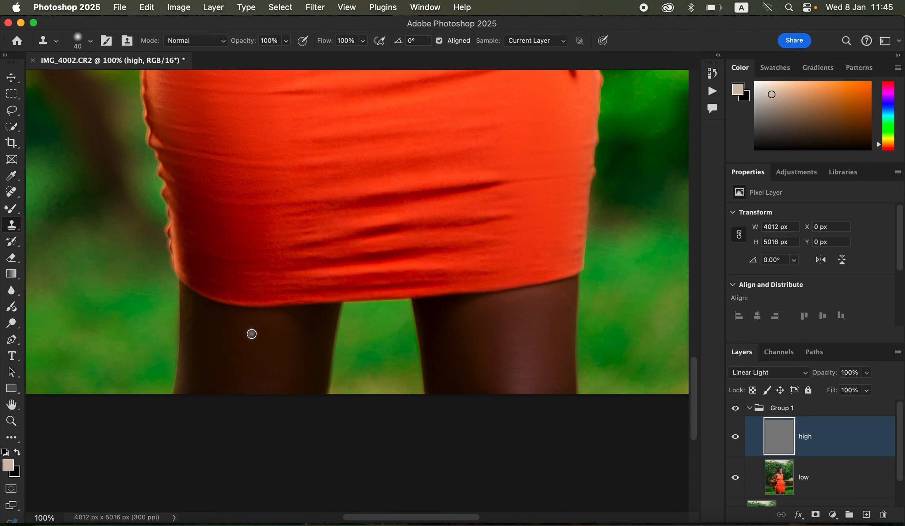
left_click(190, 336)
left_click(196, 351, "alt")
left_click(190, 324)
left_click(194, 316, "alt")
mouse_move(188, 299)
left_mouse_down()
mouse_move(188, 317)
mouse_move(198, 322)
left_mouse_up()
left_click(199, 332, "alt")
left_click(200, 320, "alt")
left_click(192, 306)
left_click(201, 327, "alt")
left_click(190, 329)
Collapse the frequency separation group and toggle its visibility to compare the whole retouch before and after
key("super+minus")
key("super+minus")
key("super+minus")
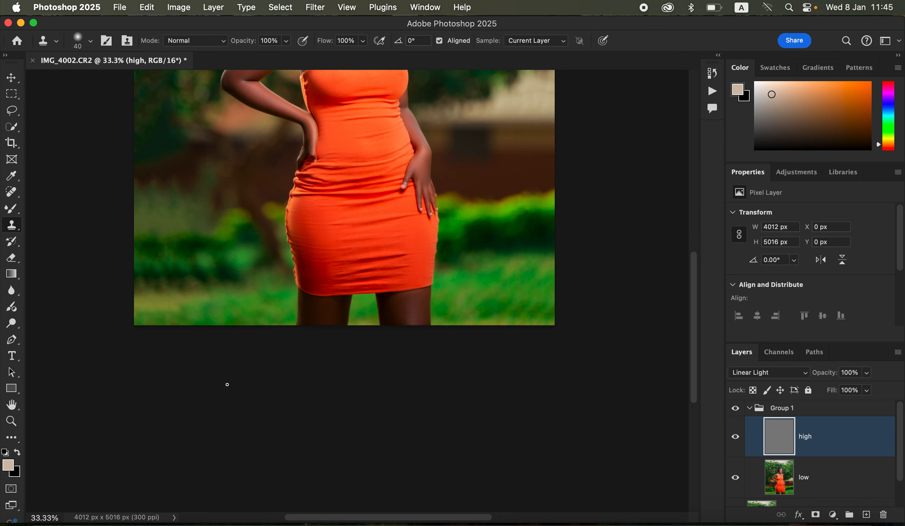
scroll(549, 210, "up", 5)
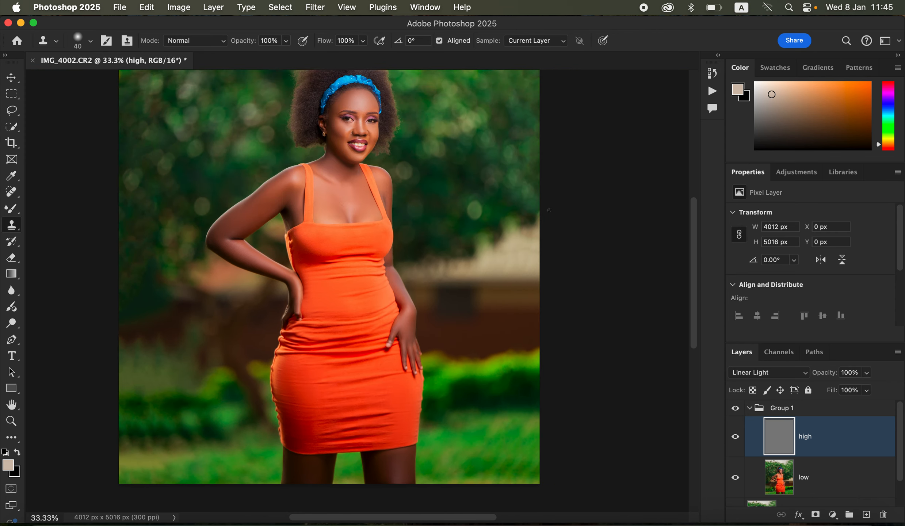
left_click(750, 408)
left_click(735, 410)
left_click(734, 411)
left_click(735, 410)
left_click(736, 410)
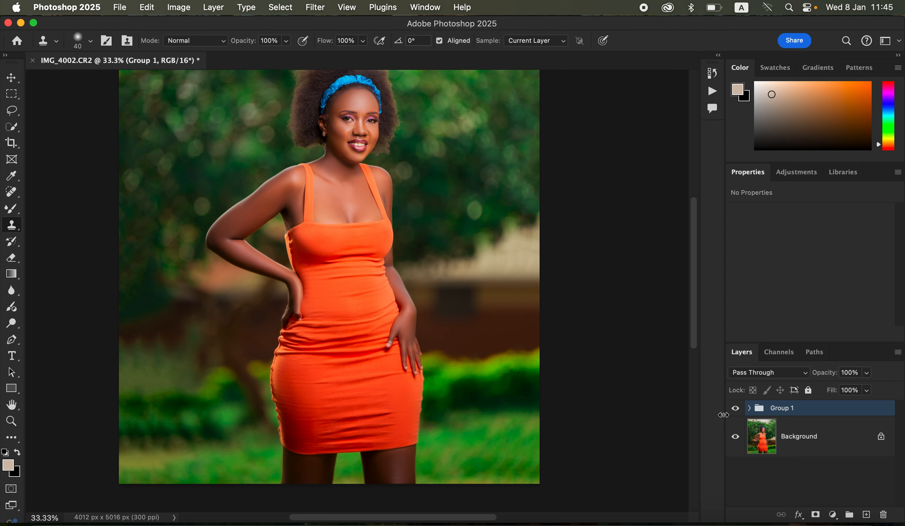
Stamp all visible layers into a new layer and select both thighs below the dress with the Quick Selection tool
key("alt+shift+super+e")
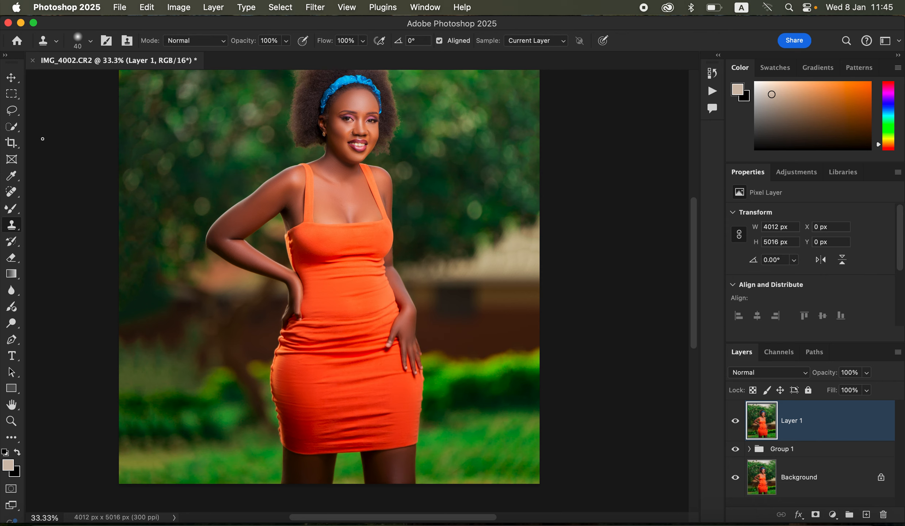
left_click(14, 128)
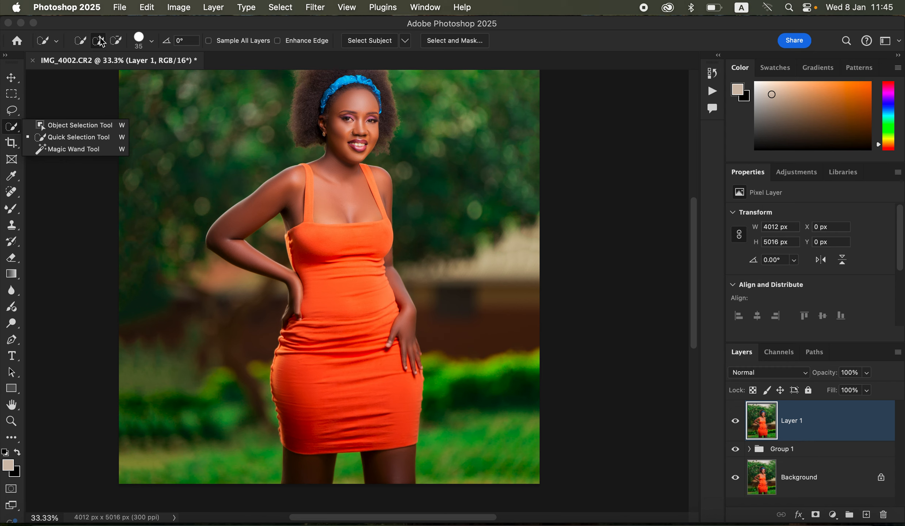
left_click_drag(266, 29, 268, 25)
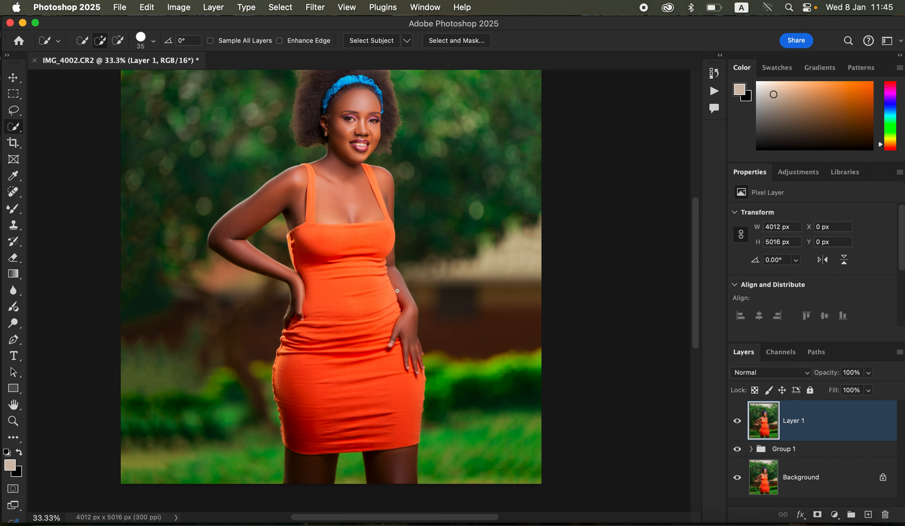
left_click_drag(307, 470, 320, 474)
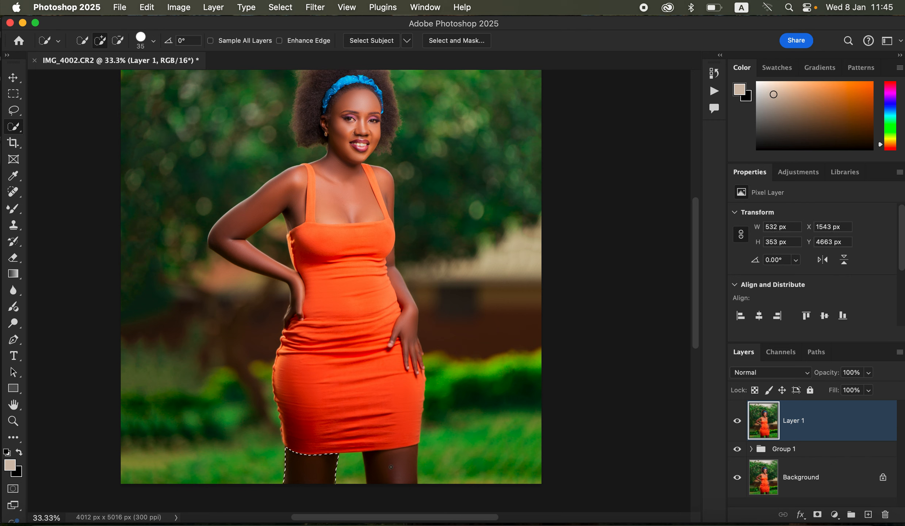
left_click(399, 469)
Add a Brightness/Contrast adjustment for the selected thighs, raising brightness to over 90 and lowering contrast to about -29
left_click(835, 514)
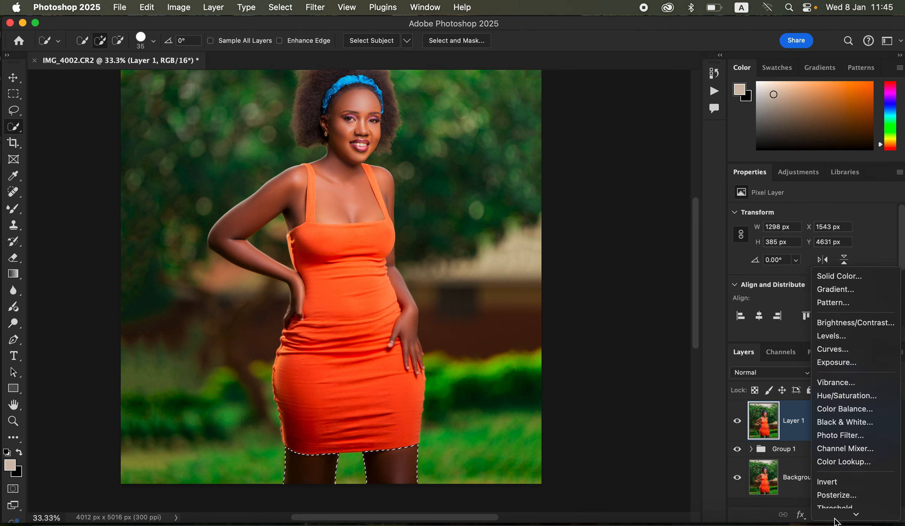
left_click(858, 300)
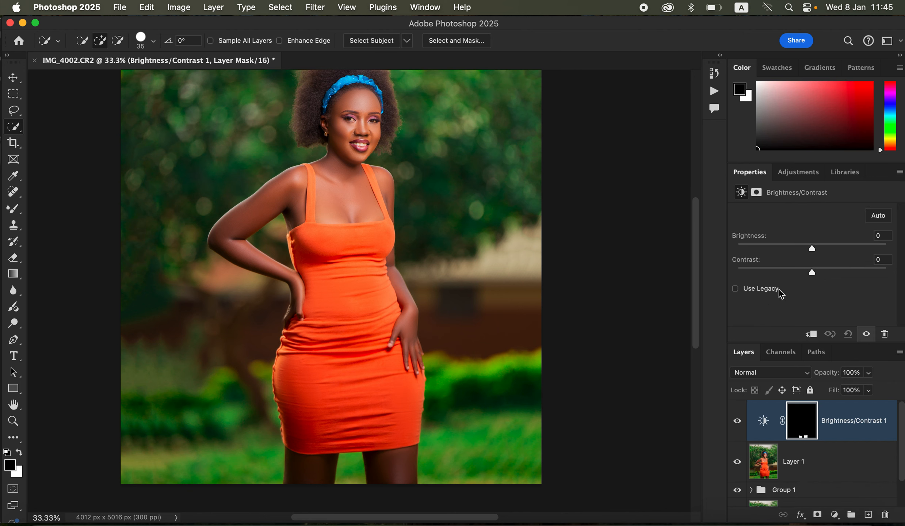
left_click_drag(794, 272, 785, 272)
left_click(778, 271)
left_click_drag(773, 271, 772, 270)
left_click_drag(826, 251, 853, 252)
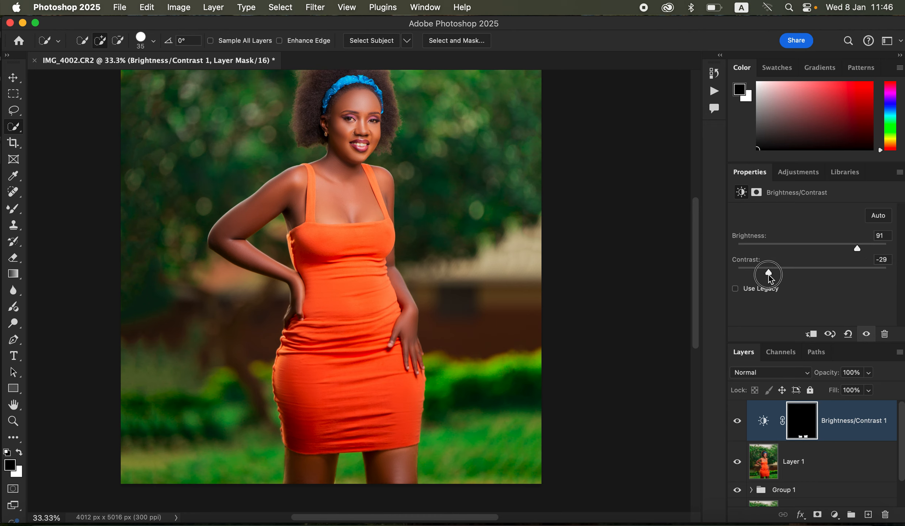
left_click_drag(767, 274, 768, 273)
left_click_drag(862, 248, 862, 249)
Feather the Brightness/Contrast layer mask by 4.8 px and toggle the adjustment to compare the thighs before and after
left_click(757, 193)
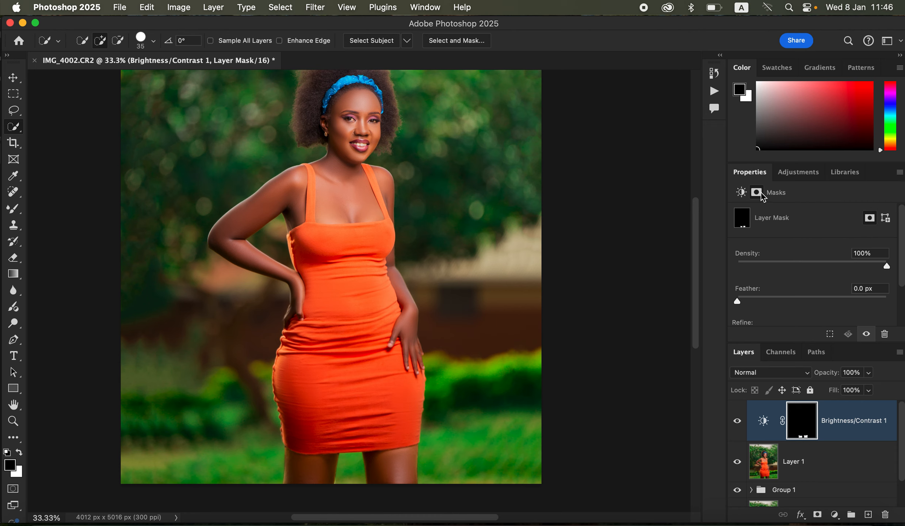
left_click_drag(747, 302, 777, 303)
left_click(738, 423)
left_click(737, 425)
left_click(737, 424)
left_click(737, 425)
Stamp the visible layers into a new layer and add an empty layer above it in Color blend mode
key("super+minus")
key("super+minus")
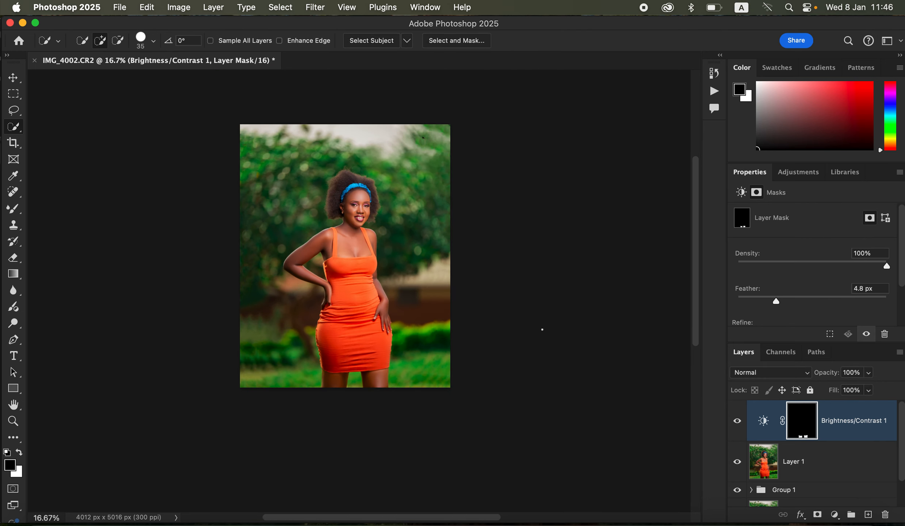
scroll(416, 292, "up", 2)
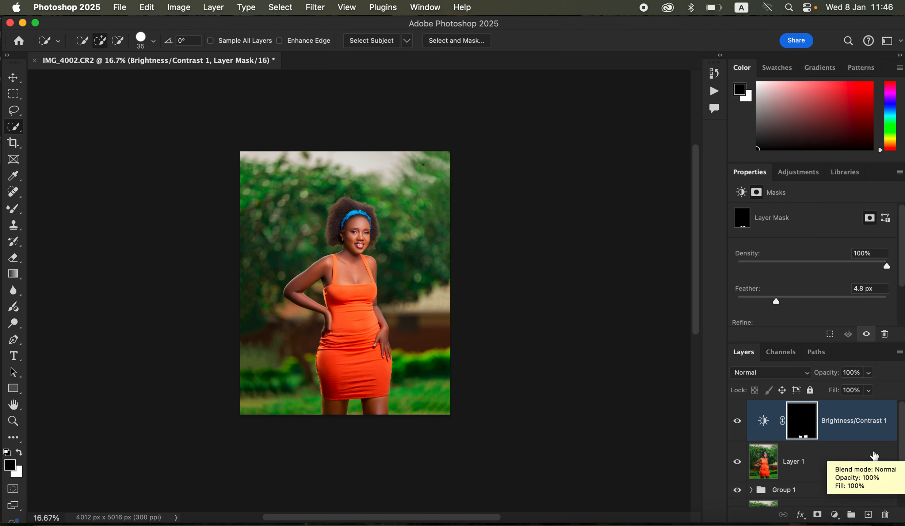
key("super+alt+shift+e")
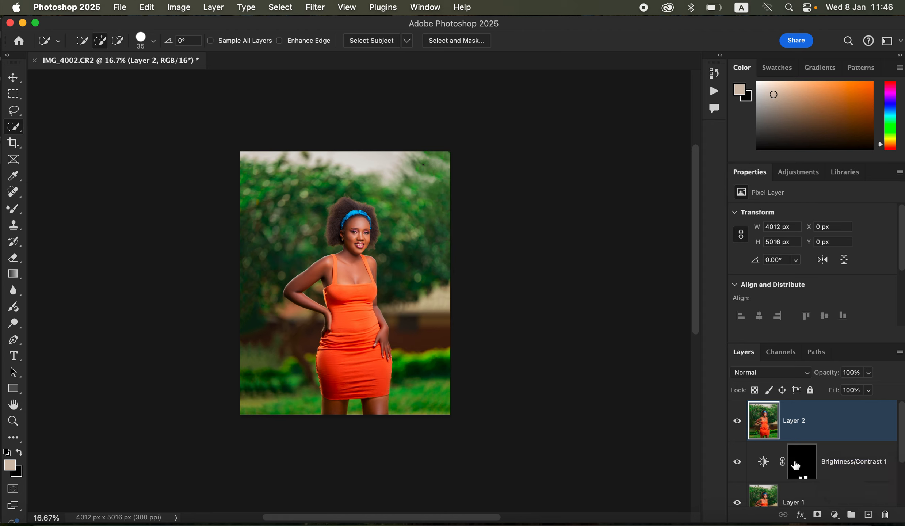
left_click(868, 516)
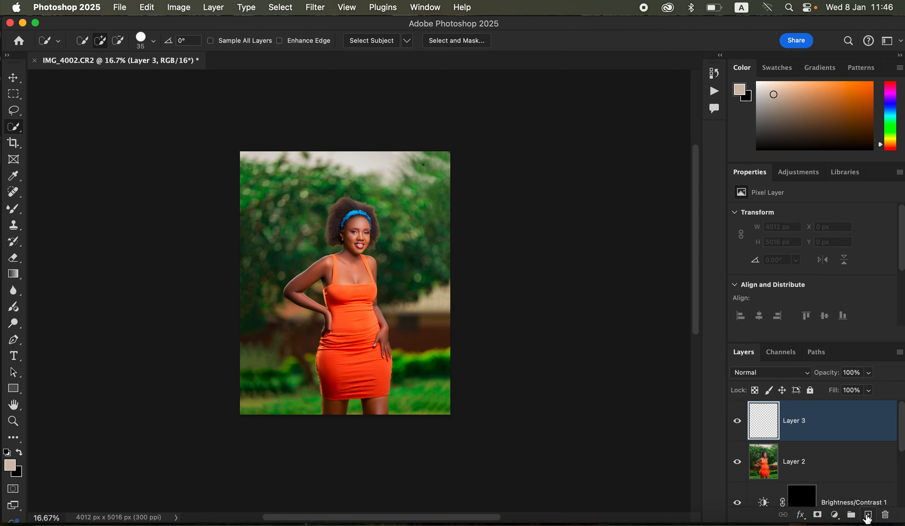
left_click(766, 376)
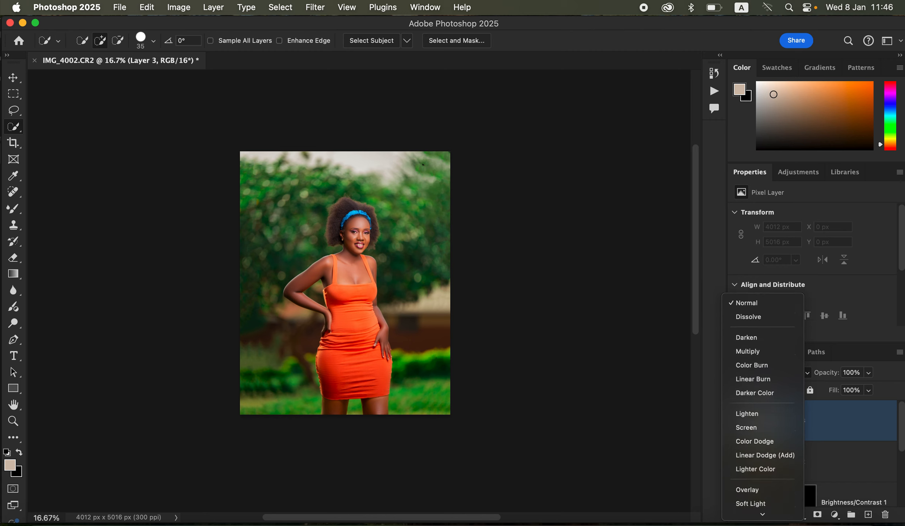
left_click(766, 495)
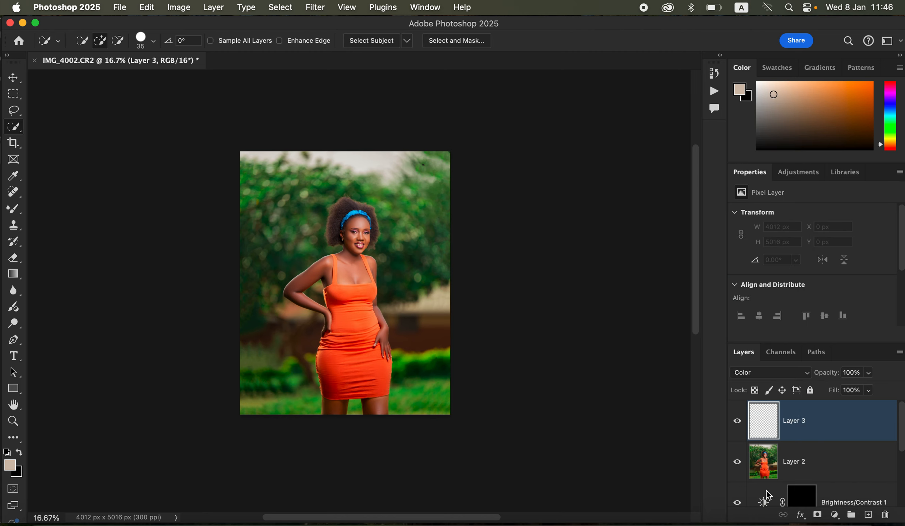
Select the subject from the newly stamped layer and make the empty Color layer active
left_click(815, 471)
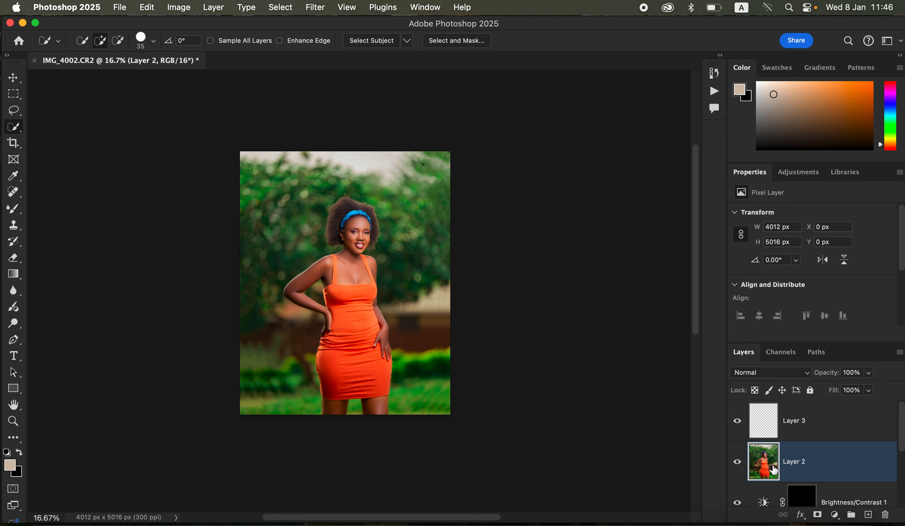
left_click(280, 6)
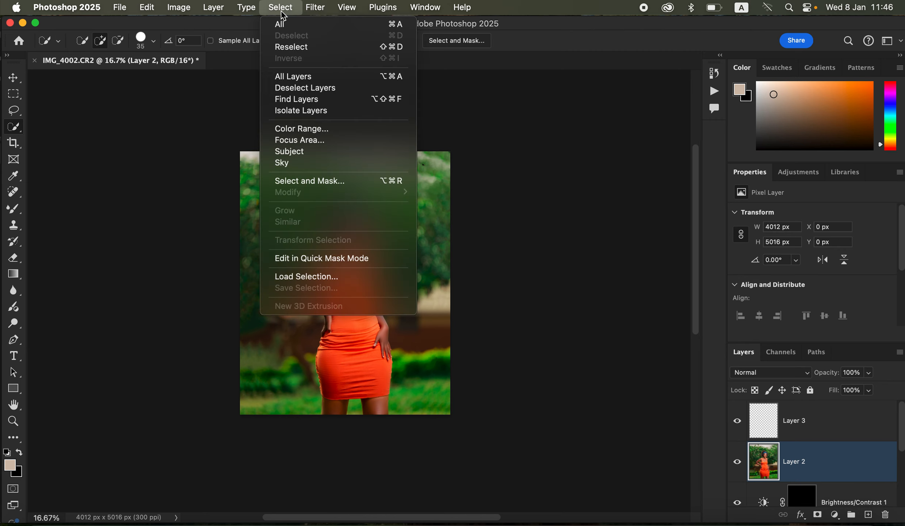
left_click(306, 157)
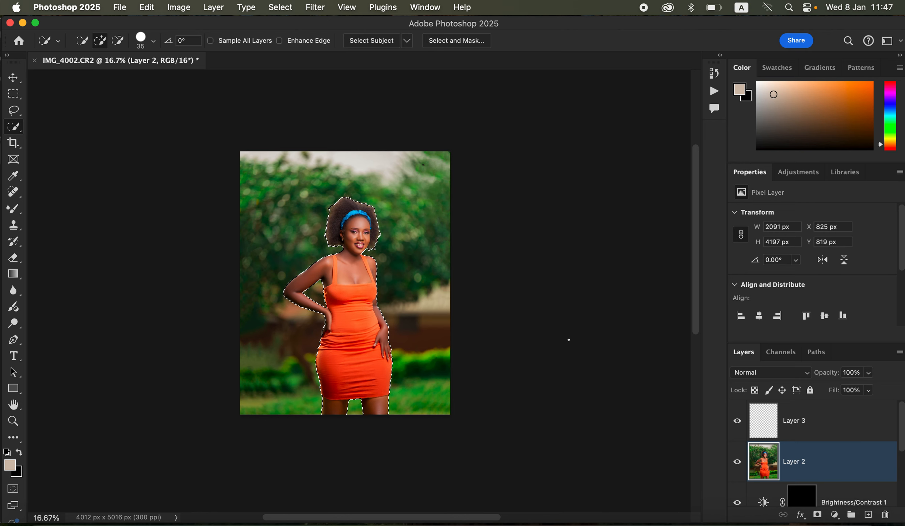
left_click(806, 427)
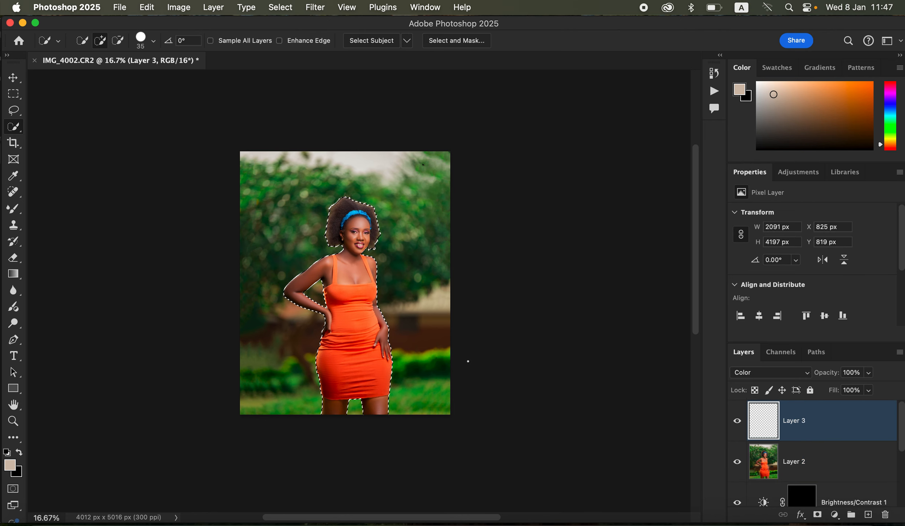
Activate the Brush tool for the Color layer and check its brush size and hardness
left_click(20, 215)
left_click(69, 203)
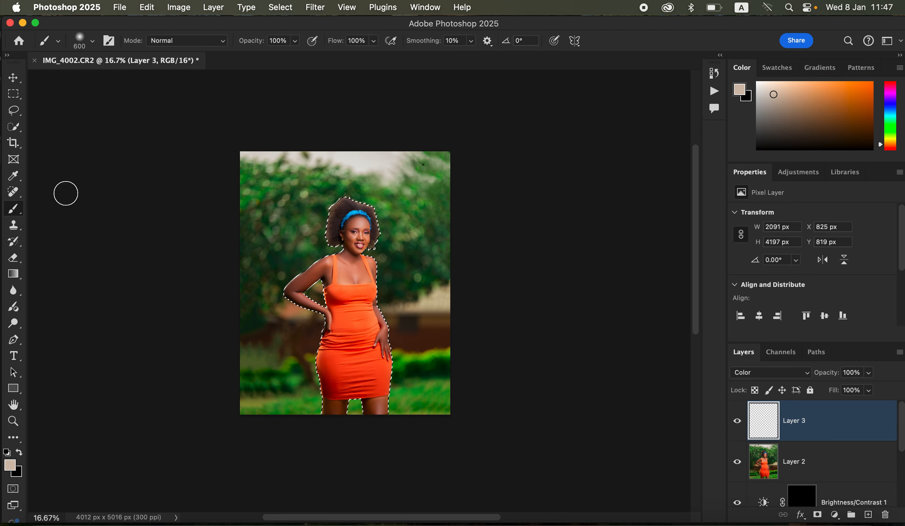
left_click(92, 44)
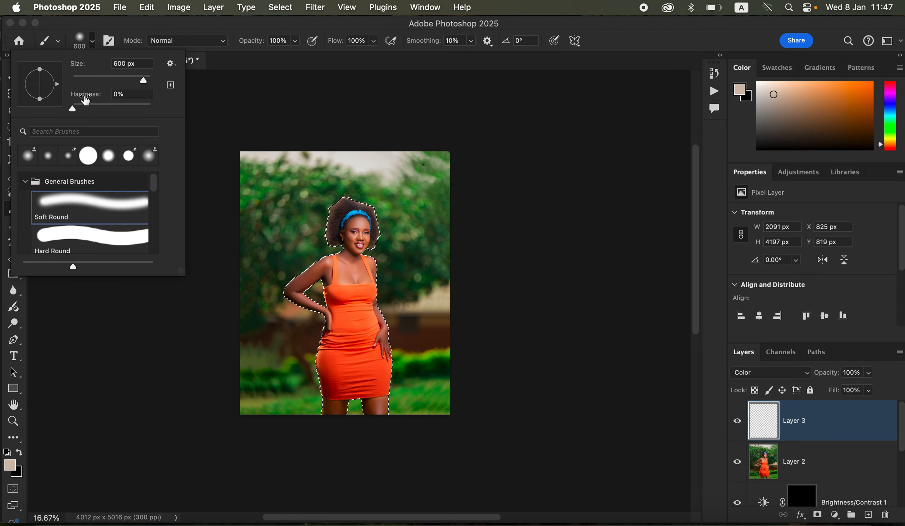
left_click(92, 41)
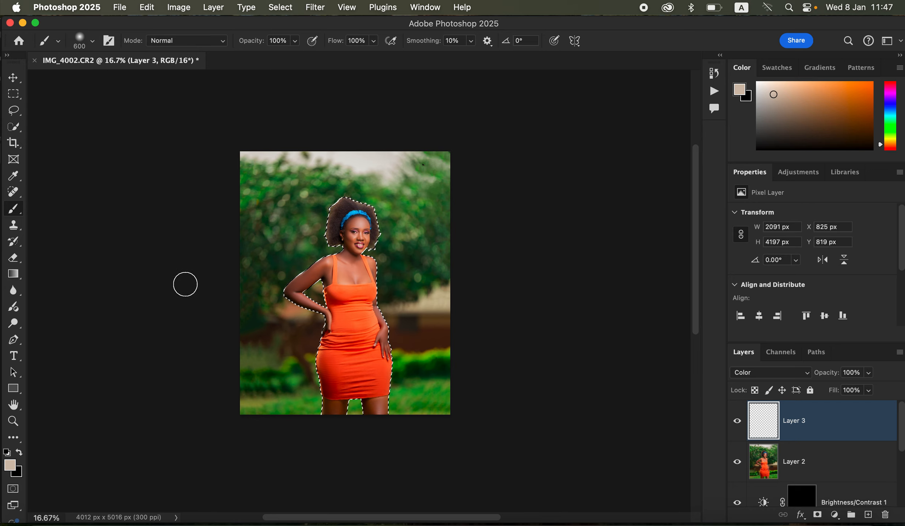
Sample the bright skin tone from the woman's cheek as the brush colour for the Color layer
key("super+equal")
key("super+equal")
key("super+equal")
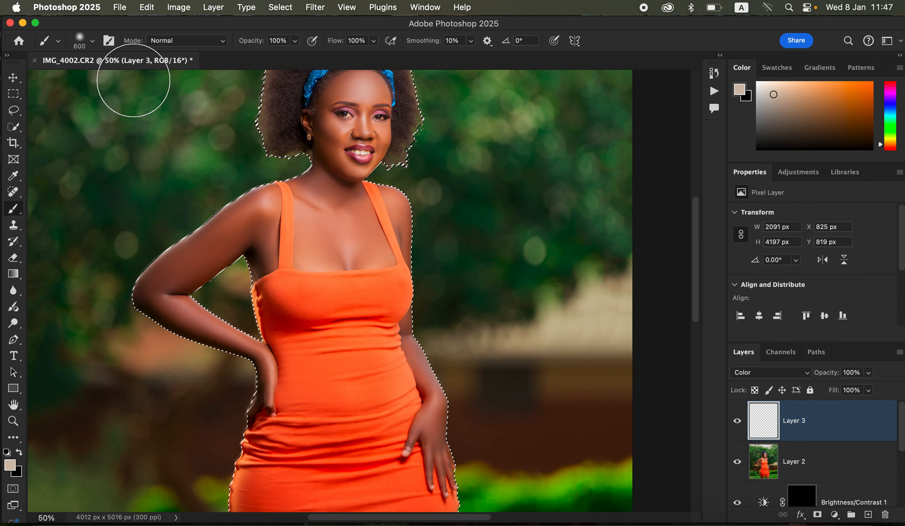
left_click(93, 41)
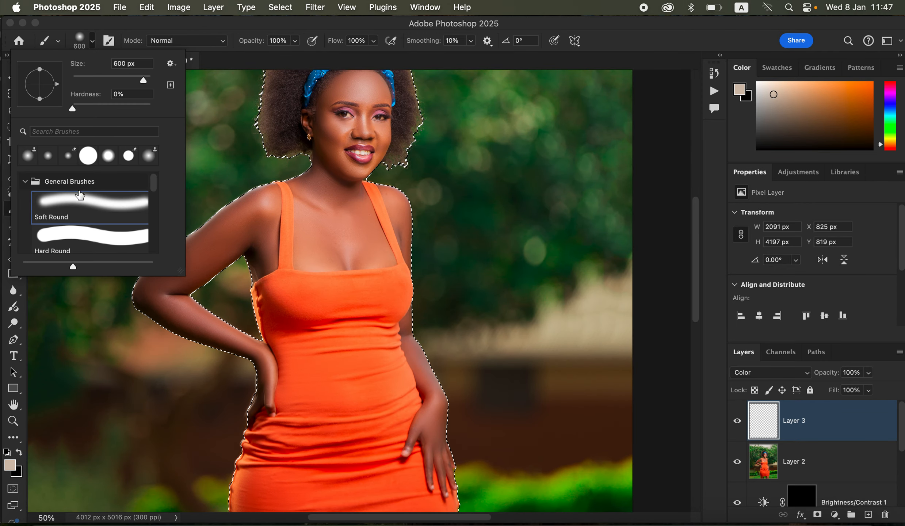
left_click(93, 42)
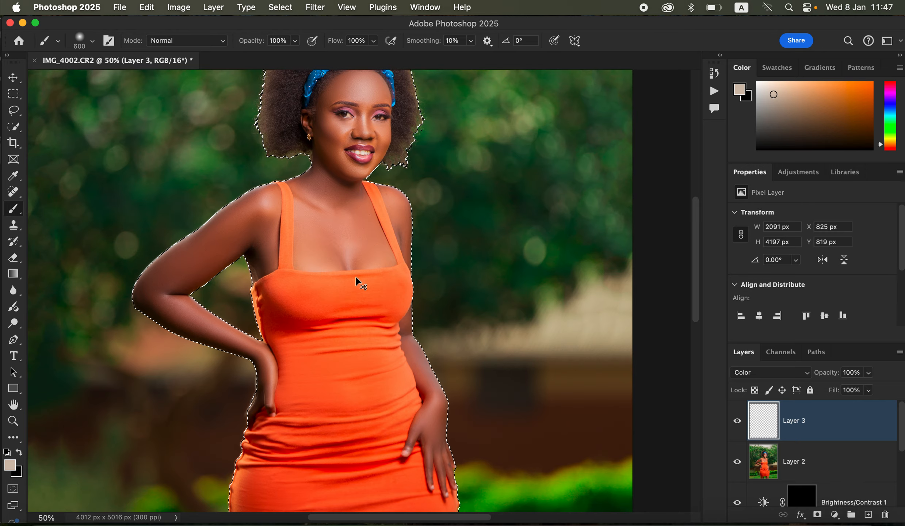
key("super+equal")
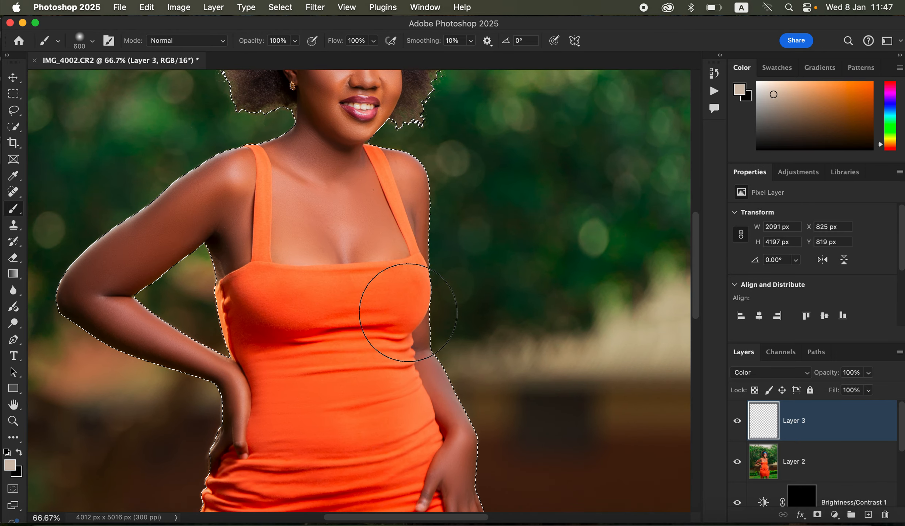
left_click_drag(426, 295, 463, 424)
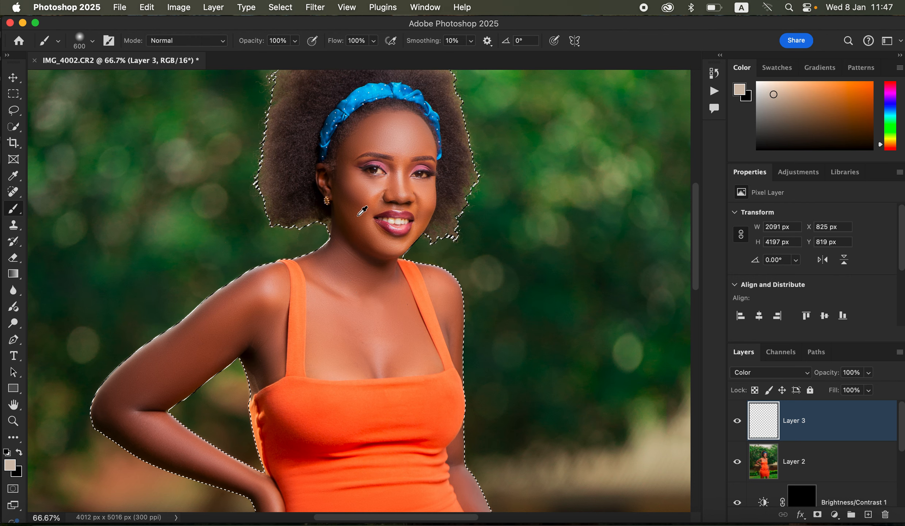
left_click(360, 210, "alt")
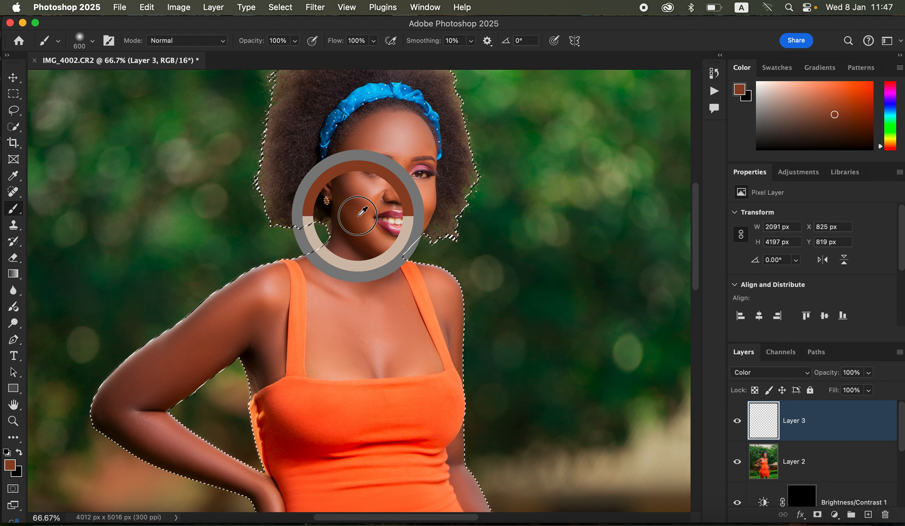
left_click(361, 207, "alt")
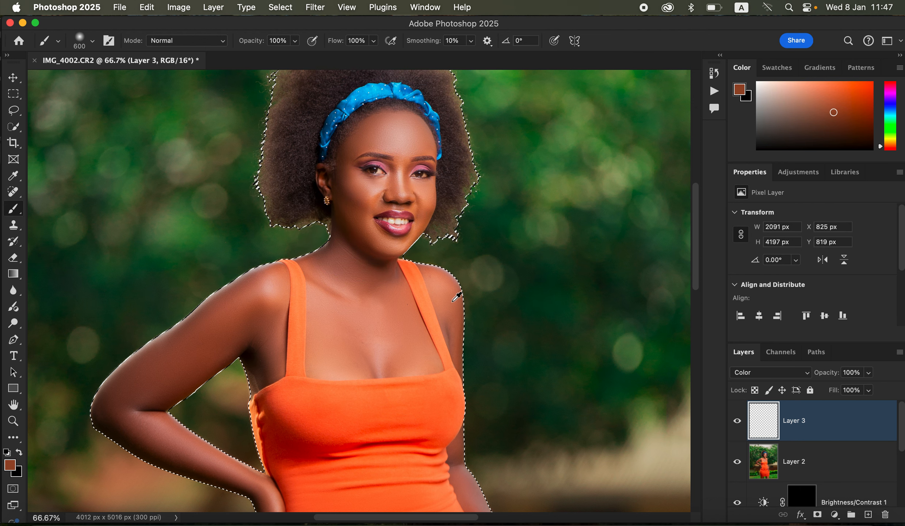
left_click(426, 215, "alt")
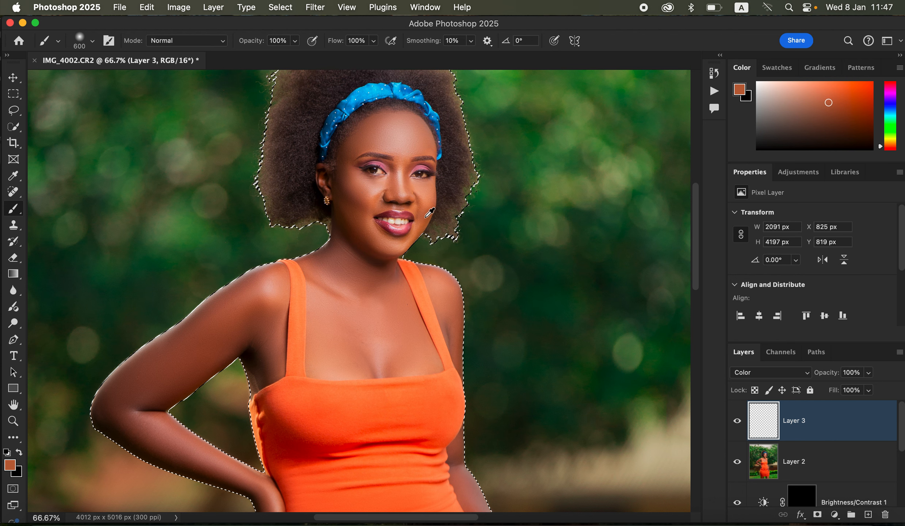
left_click(426, 214, "alt")
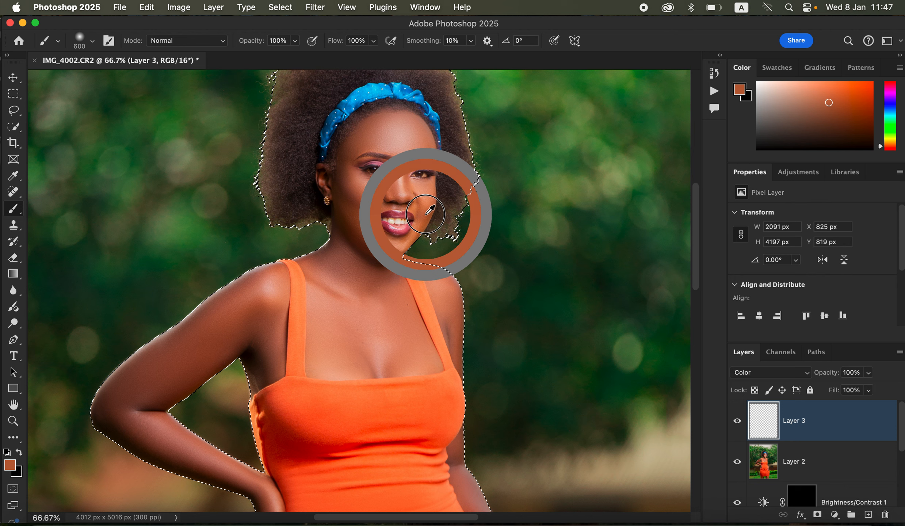
left_click(427, 214, "alt")
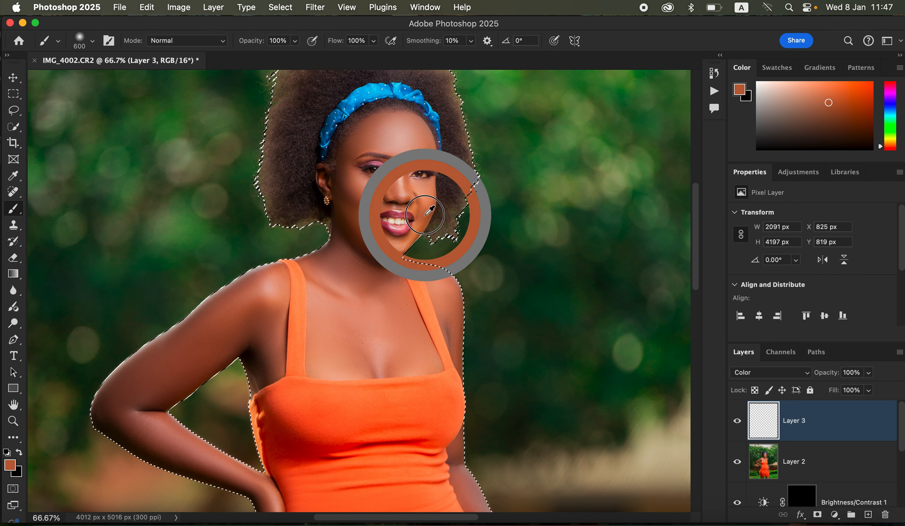
Paint the sampled skin tone over the neck, chest and shoulders with a soft 150 to 175 px brush
key("bracketleft")
key("bracketleft")
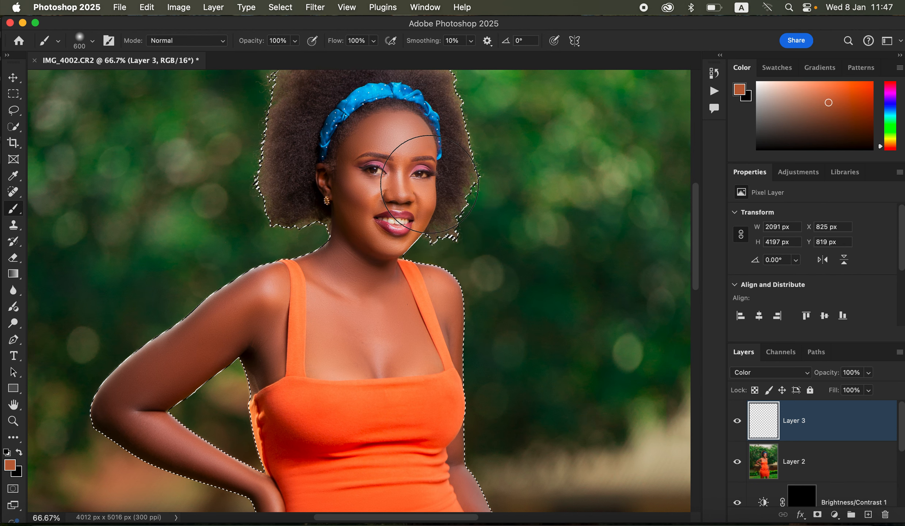
key("bracketleft")
key("bracketleft")
key("bracketleft")
key("bracketleft")
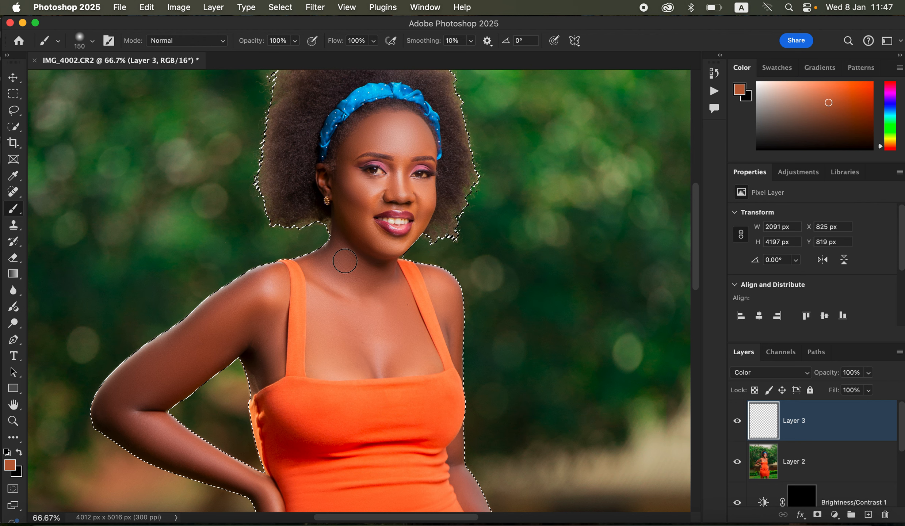
left_click_drag(339, 259, 323, 272)
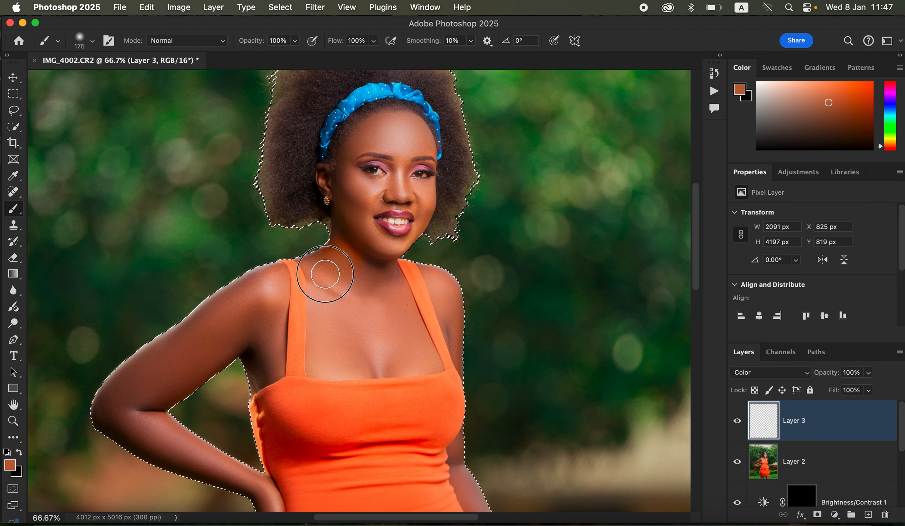
mouse_move(333, 335)
left_mouse_down()
mouse_move(330, 309)
mouse_move(333, 359)
mouse_move(332, 345)
mouse_move(348, 363)
mouse_move(385, 348)
mouse_move(405, 354)
mouse_move(359, 285)
mouse_move(358, 304)
mouse_move(363, 258)
mouse_move(376, 291)
mouse_move(376, 279)
mouse_move(387, 281)
mouse_move(397, 350)
mouse_move(329, 364)
mouse_move(422, 360)
mouse_move(367, 269)
mouse_move(353, 265)
mouse_move(284, 301)
mouse_move(263, 290)
mouse_move(264, 370)
mouse_move(265, 293)
mouse_move(202, 330)
mouse_move(194, 344)
mouse_move(213, 343)
mouse_move(207, 358)
mouse_move(162, 398)
mouse_move(203, 359)
mouse_move(233, 348)
mouse_move(253, 357)
mouse_move(258, 378)
mouse_move(265, 311)
mouse_move(224, 299)
mouse_move(105, 404)
mouse_move(122, 420)
mouse_move(213, 456)
mouse_move(169, 434)
mouse_move(146, 380)
mouse_move(105, 402)
mouse_move(98, 418)
mouse_move(129, 431)
mouse_move(167, 357)
mouse_move(177, 360)
mouse_move(221, 324)
mouse_move(265, 275)
mouse_move(256, 275)
mouse_move(293, 277)
mouse_move(362, 305)
mouse_move(412, 343)
mouse_move(343, 364)
mouse_move(368, 290)
mouse_move(360, 245)
mouse_move(442, 299)
mouse_move(441, 278)
mouse_move(455, 324)
mouse_move(442, 275)
mouse_move(453, 311)
left_mouse_up()
Paint the skin tone along both arms and the hands with the brush reduced to 90 px
key("[")
key("[")
key("[")
key("[")
left_click_drag(457, 356, 459, 381)
left_click_drag(458, 388, 431, 186)
mouse_move(435, 255)
left_mouse_down()
mouse_move(432, 274)
mouse_move(433, 243)
mouse_move(434, 270)
mouse_move(459, 298)
mouse_move(463, 323)
mouse_move(461, 369)
mouse_move(439, 406)
mouse_move(461, 354)
mouse_move(462, 456)
mouse_move(467, 369)
mouse_move(491, 455)
mouse_move(481, 416)
mouse_move(490, 442)
mouse_move(476, 399)
mouse_move(480, 467)
mouse_move(472, 343)
mouse_move(459, 303)
left_mouse_up()
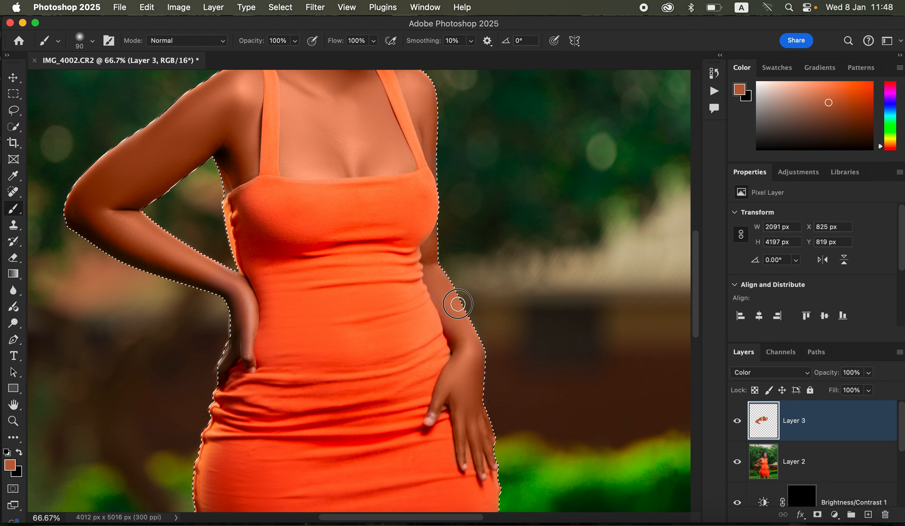
mouse_move(209, 268)
left_mouse_down()
mouse_move(250, 316)
mouse_move(248, 324)
mouse_move(230, 276)
mouse_move(248, 359)
mouse_move(239, 333)
mouse_move(221, 371)
mouse_move(244, 319)
mouse_move(238, 341)
mouse_move(248, 360)
mouse_move(243, 338)
mouse_move(226, 371)
mouse_move(244, 315)
mouse_move(236, 279)
mouse_move(251, 324)
mouse_move(241, 293)
mouse_move(195, 260)
mouse_move(208, 269)
mouse_move(101, 215)
mouse_move(71, 217)
mouse_move(94, 223)
mouse_move(226, 184)
mouse_move(235, 110)
left_mouse_up()
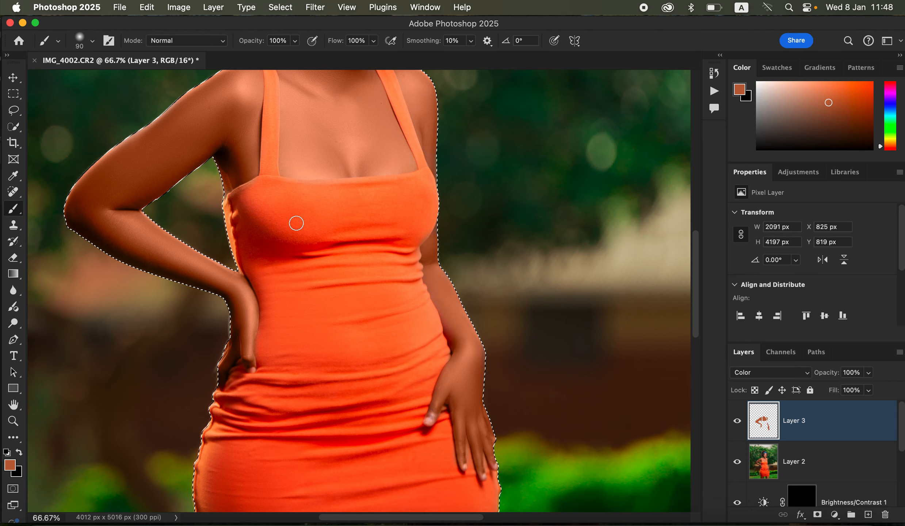
Paint the skin tone over both thighs below the dress hem with a 175 px brush
left_click_drag(436, 430, 445, 176)
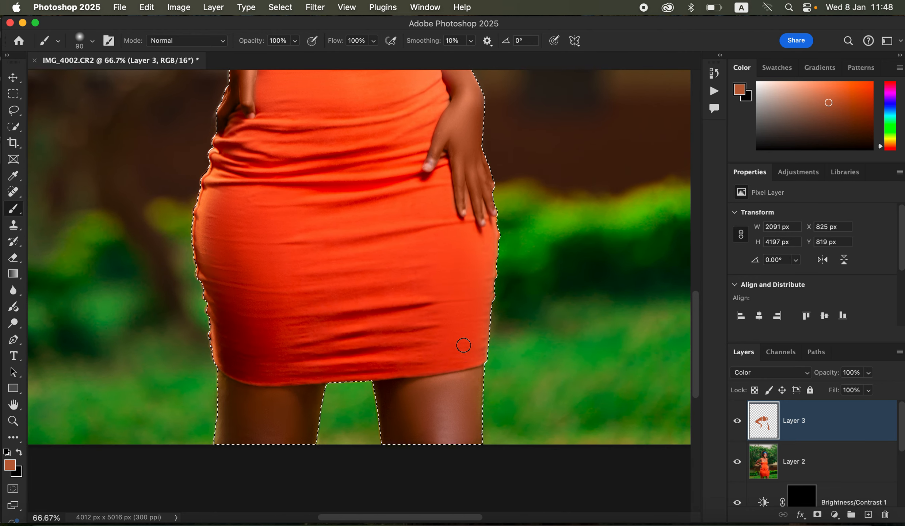
key("bracketright")
key("bracketright")
key("bracketright")
key("bracketright")
mouse_move(424, 401)
left_mouse_down()
mouse_move(411, 428)
mouse_move(405, 400)
mouse_move(468, 386)
mouse_move(468, 393)
mouse_move(473, 383)
mouse_move(464, 404)
mouse_move(434, 396)
mouse_move(444, 393)
mouse_move(438, 437)
mouse_move(452, 431)
mouse_move(456, 404)
mouse_move(423, 400)
mouse_move(446, 422)
mouse_move(281, 412)
mouse_move(258, 407)
mouse_move(286, 404)
mouse_move(226, 394)
mouse_move(228, 429)
mouse_move(271, 435)
mouse_move(292, 420)
left_mouse_up()
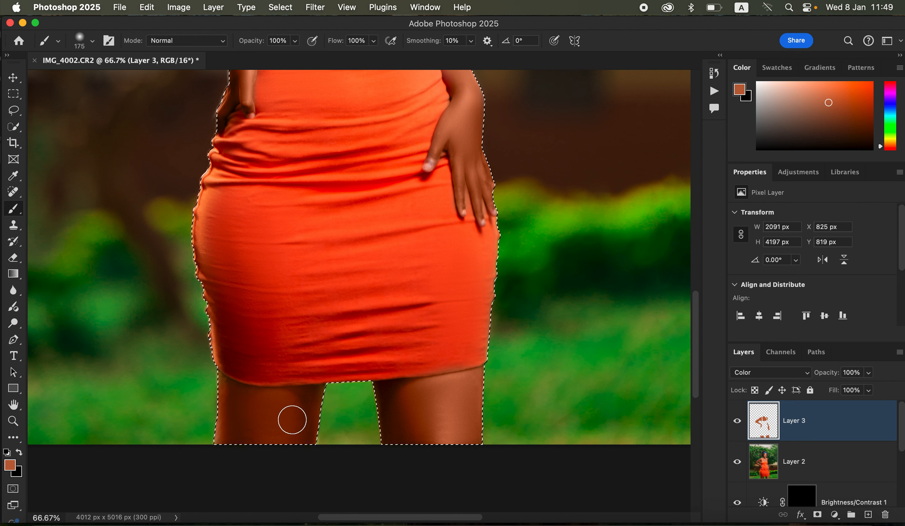
Refine the skin tone along the inner thigh edges and dress hem with a 50 px brush
key("bracketleft")
key("bracketleft")
key("bracketleft")
key("bracketleft")
key("bracketleft")
key("bracketleft")
key("bracketleft")
key("bracketleft")
key("super+equal")
key("super+equal")
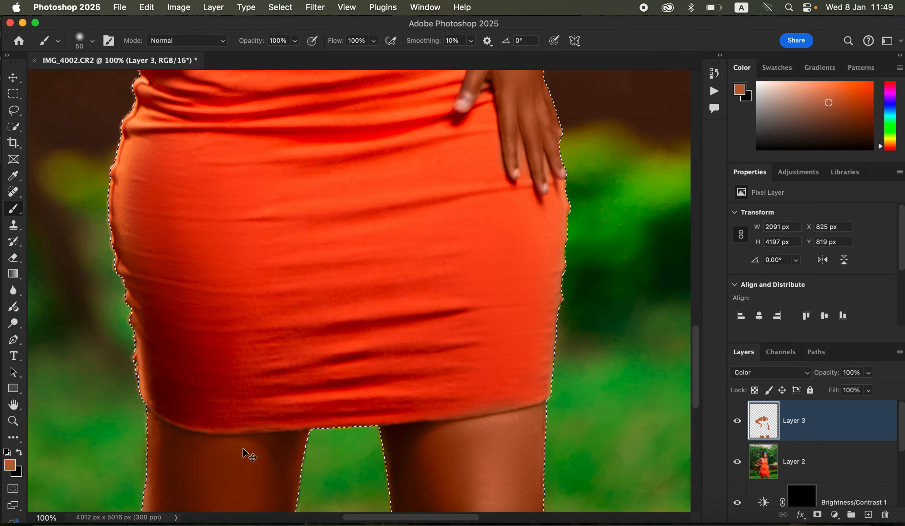
mouse_move(478, 387)
left_mouse_down()
mouse_move(440, 243)
mouse_move(447, 301)
left_mouse_up()
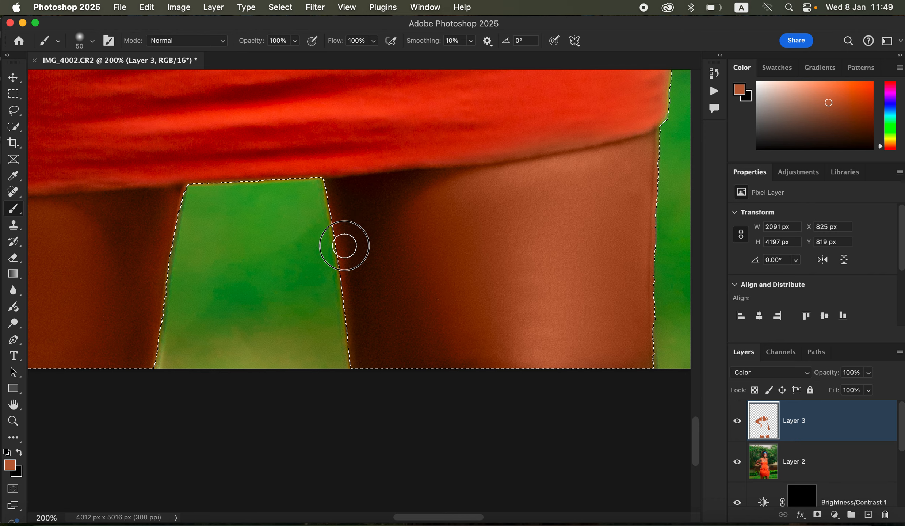
left_click_drag(301, 339, 548, 389)
mouse_move(329, 301)
left_mouse_down()
mouse_move(234, 273)
mouse_move(175, 219)
left_mouse_up()
Fill in the skin tone on the hand resting on the dress and along the forearm's edge beside the waist
left_click_drag(467, 289, 491, 259)
left_click_drag(562, 224, 507, 301)
mouse_move(545, 183)
left_mouse_down()
mouse_move(525, 239)
mouse_move(501, 154)
left_mouse_up()
mouse_move(542, 222)
left_mouse_down()
mouse_move(524, 171)
mouse_move(515, 196)
mouse_move(508, 164)
mouse_move(531, 227)
left_mouse_up()
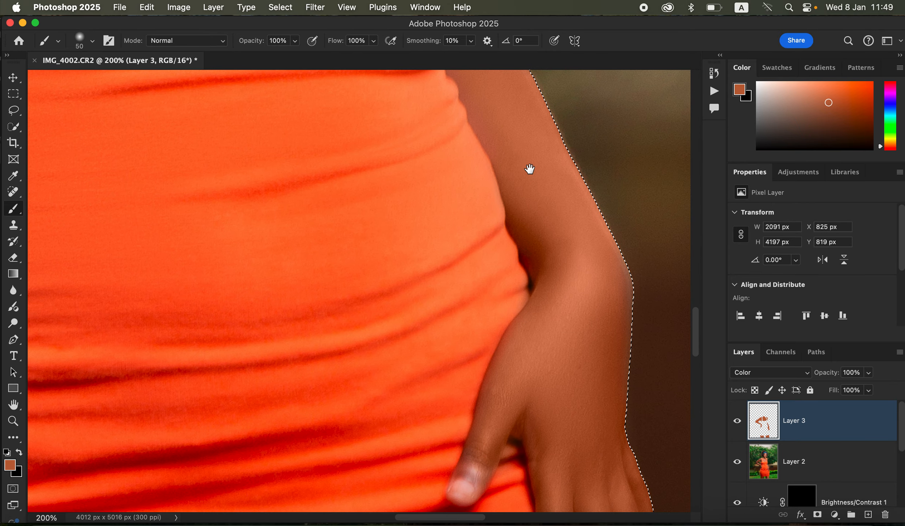
left_click_drag(529, 172, 540, 252)
left_click_drag(495, 224, 480, 174)
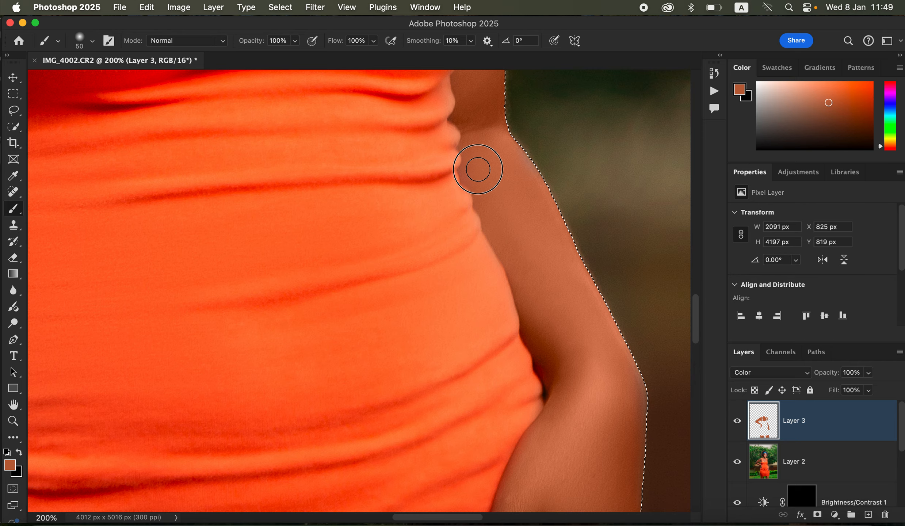
Paint the skin tone into the remaining areas of the shoulders, neck and jawline with the 50 px brush
left_click_drag(420, 109, 475, 380)
left_click_drag(434, 117, 482, 350)
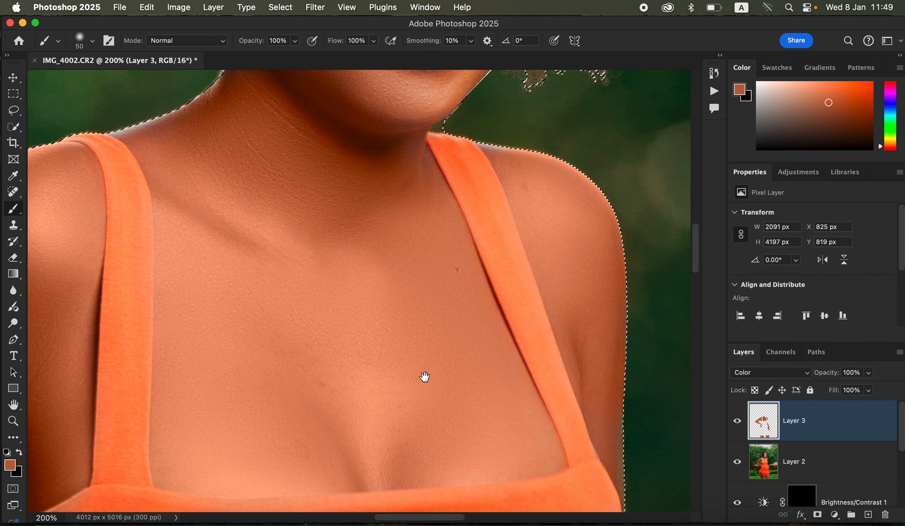
scroll(440, 303, "up", 5)
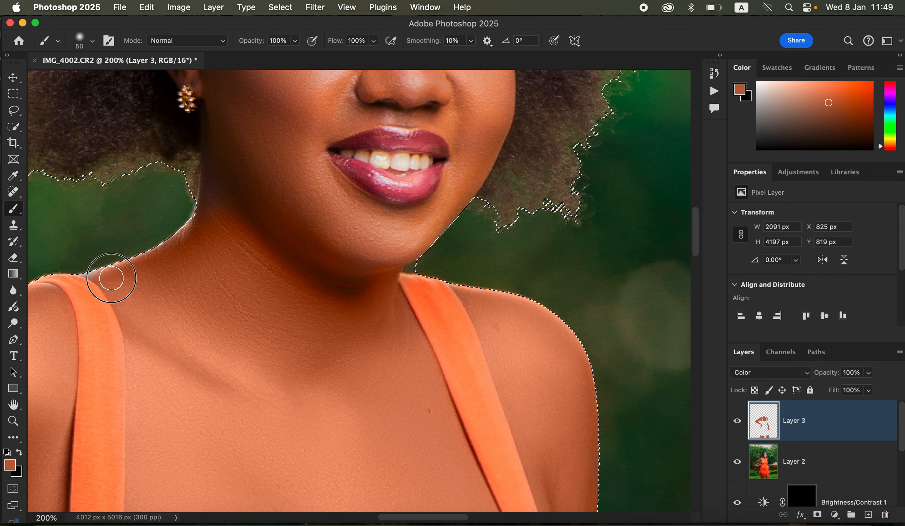
scroll(384, 347, "up", 5)
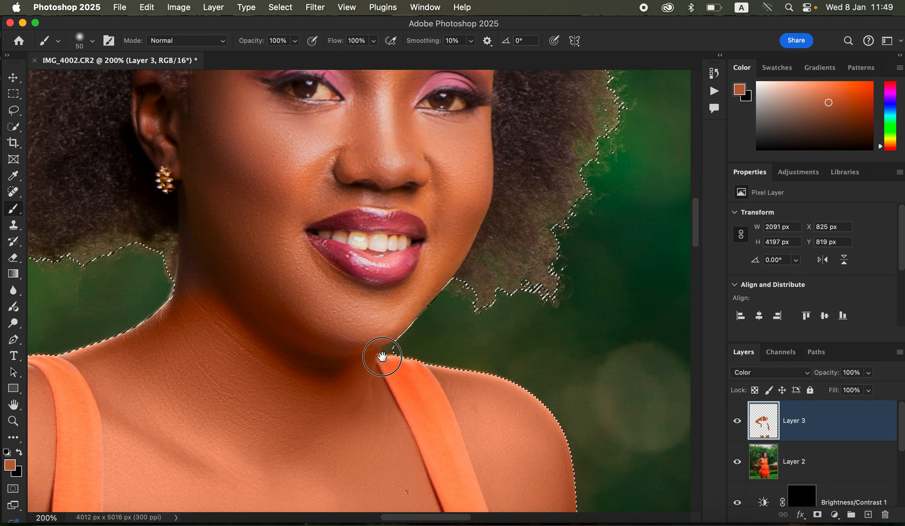
mouse_move(204, 303)
left_mouse_down()
mouse_move(203, 276)
mouse_move(214, 286)
mouse_move(200, 208)
mouse_move(162, 159)
mouse_move(159, 126)
mouse_move(149, 144)
mouse_move(167, 182)
mouse_move(216, 225)
mouse_move(212, 206)
mouse_move(261, 269)
mouse_move(283, 222)
mouse_move(269, 294)
mouse_move(274, 325)
mouse_move(300, 362)
mouse_move(310, 339)
mouse_move(293, 269)
mouse_move(374, 358)
mouse_move(364, 348)
mouse_move(399, 339)
mouse_move(393, 362)
mouse_move(348, 371)
mouse_move(356, 397)
mouse_move(243, 280)
mouse_move(243, 348)
mouse_move(233, 309)
mouse_move(257, 336)
mouse_move(234, 353)
left_mouse_up()
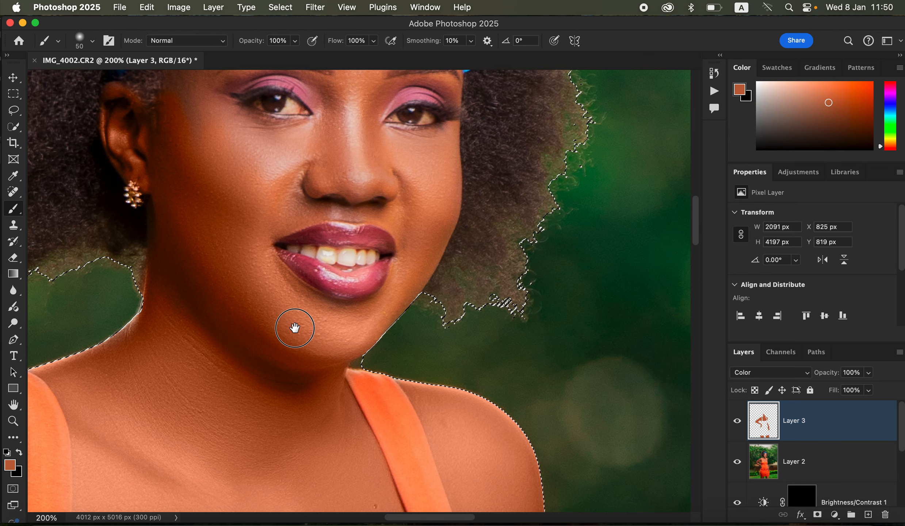
Paint the skin tone over the forehead and cheeks with an enlarged soft brush
scroll(297, 324, "up", 10)
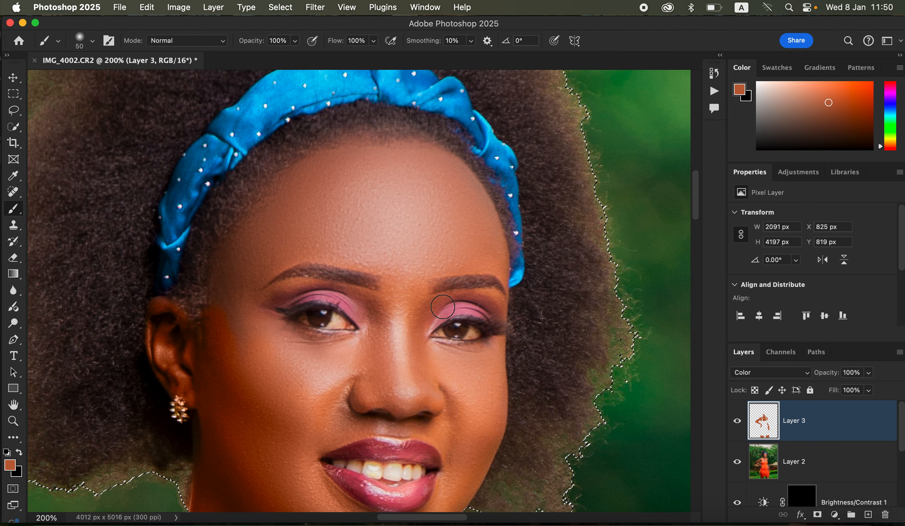
key("bracketright")
key("bracketright")
key("bracketright")
key("bracketright")
mouse_move(406, 238)
left_mouse_down()
mouse_move(404, 263)
mouse_move(421, 268)
mouse_move(430, 222)
mouse_move(363, 190)
mouse_move(429, 193)
mouse_move(334, 196)
mouse_move(357, 185)
mouse_move(350, 177)
mouse_move(274, 224)
mouse_move(232, 281)
mouse_move(324, 220)
mouse_move(388, 226)
mouse_move(336, 235)
mouse_move(388, 227)
mouse_move(436, 200)
mouse_move(468, 238)
mouse_move(456, 208)
mouse_move(466, 201)
mouse_move(399, 155)
mouse_move(433, 176)
mouse_move(368, 180)
mouse_move(405, 235)
mouse_move(405, 332)
mouse_move(387, 364)
mouse_move(356, 357)
mouse_move(301, 367)
mouse_move(232, 315)
mouse_move(257, 355)
mouse_move(305, 361)
mouse_move(275, 340)
mouse_move(408, 350)
mouse_move(427, 371)
mouse_move(325, 395)
mouse_move(352, 408)
mouse_move(431, 411)
mouse_move(385, 405)
mouse_move(445, 369)
mouse_move(436, 363)
mouse_move(462, 404)
mouse_move(464, 366)
mouse_move(486, 351)
mouse_move(485, 397)
mouse_move(456, 449)
mouse_move(453, 496)
mouse_move(435, 408)
mouse_move(335, 413)
left_mouse_up()
Refine the face colour along the hairline, temple, nose, cheeks and around the mouth with a 50 px brush
key("bracketleft")
key("bracketleft")
key("bracketleft")
key("bracketleft")
mouse_move(218, 397)
left_mouse_down()
mouse_move(159, 304)
mouse_move(186, 355)
mouse_move(225, 345)
left_mouse_up()
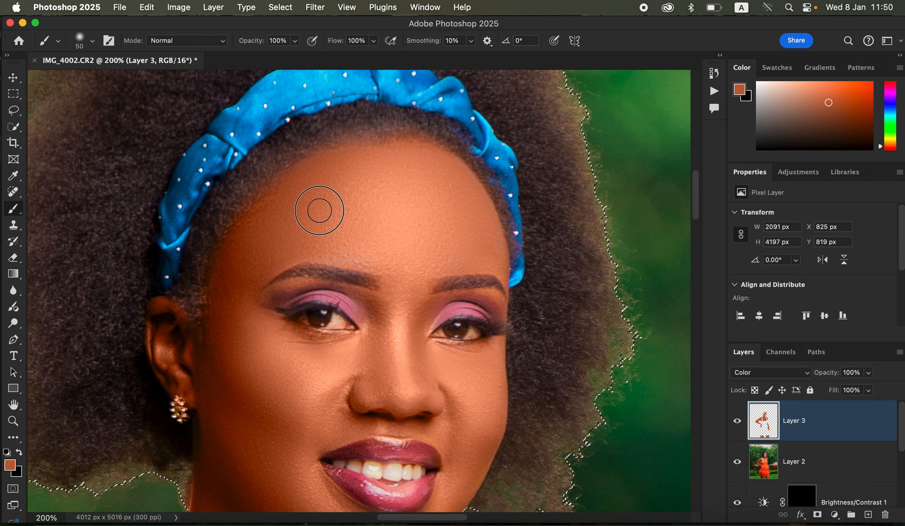
left_click_drag(378, 150, 434, 171)
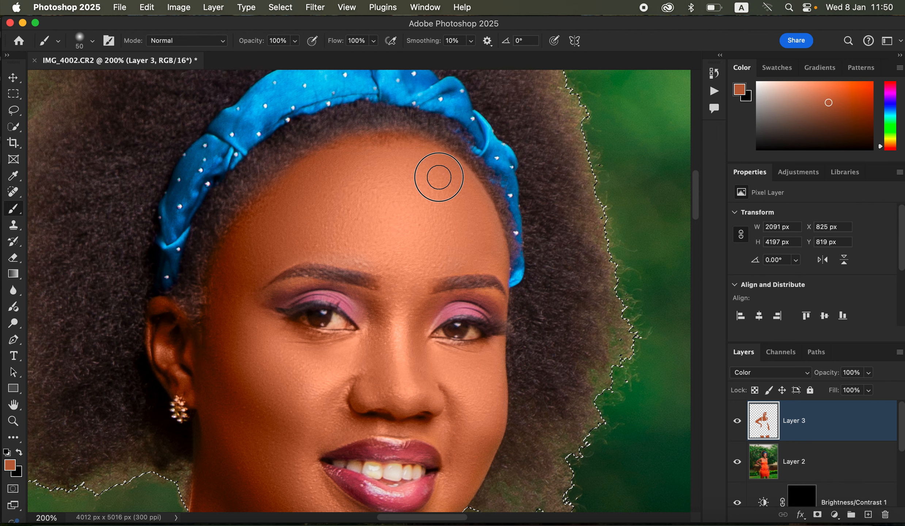
mouse_move(485, 251)
left_mouse_down()
mouse_move(491, 256)
mouse_move(412, 291)
mouse_move(388, 363)
left_mouse_up()
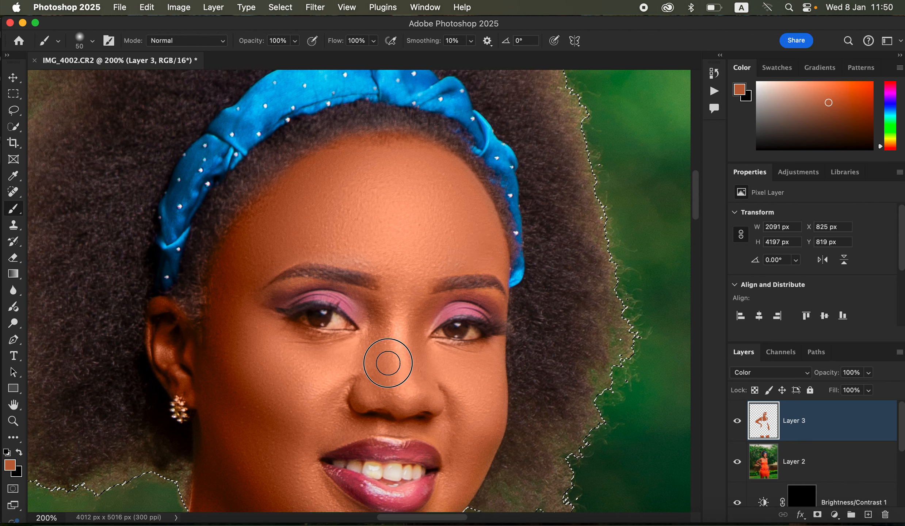
left_click_drag(440, 410, 341, 422)
left_click_drag(474, 410, 490, 257)
mouse_move(472, 322)
left_mouse_down()
mouse_move(430, 360)
mouse_move(387, 371)
mouse_move(339, 352)
mouse_move(405, 401)
left_mouse_up()
mouse_move(317, 413)
left_mouse_down()
mouse_move(254, 343)
mouse_move(257, 366)
mouse_move(238, 298)
mouse_move(226, 289)
mouse_move(221, 246)
mouse_move(221, 303)
mouse_move(231, 272)
left_mouse_up()
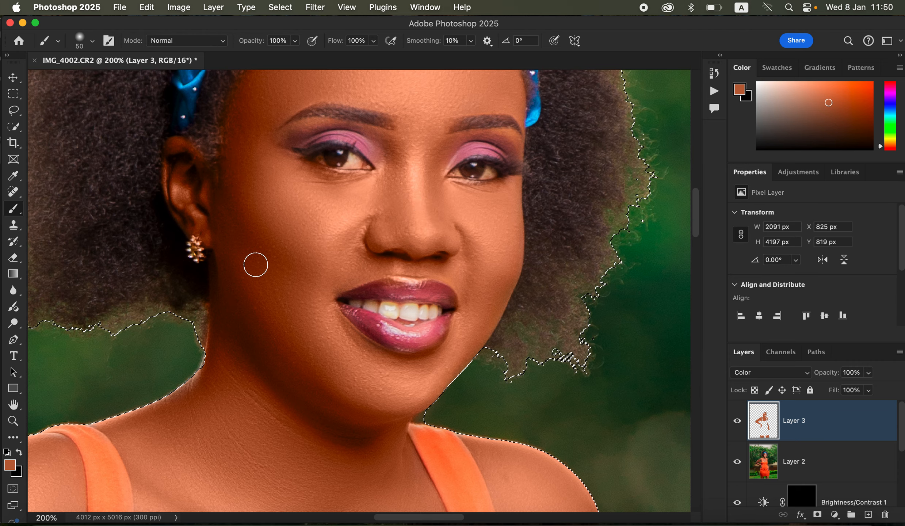
Examine the painted skin colour on the whole figure and close up on the face and upper body
key("super+minus")
key("super+minus")
key("super+minus")
key("super+minus")
key("super+minus")
key("super+minus")
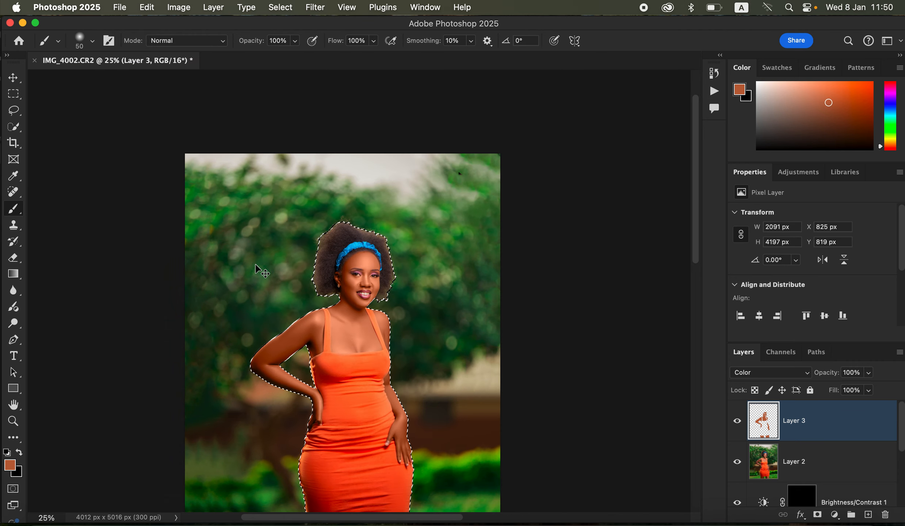
key("super+equal")
key("super+equal")
key("super+equal")
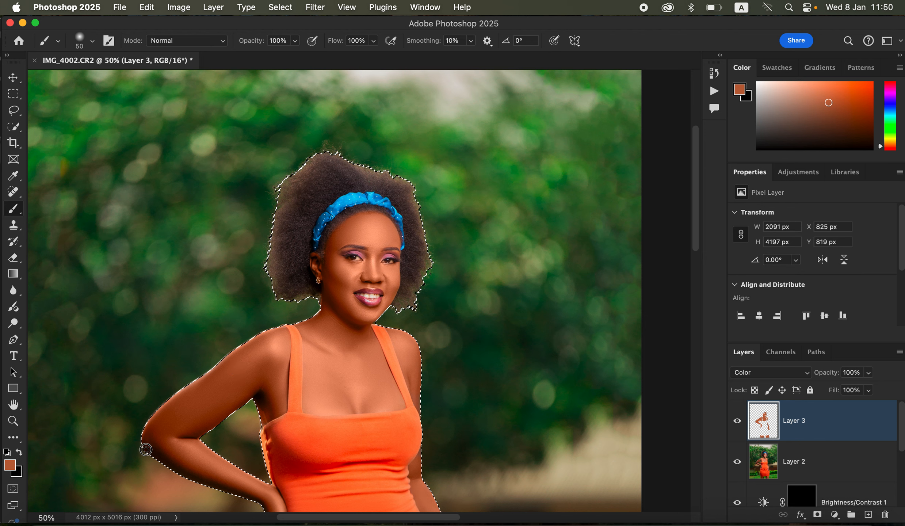
Switch to the 25 px soft Eraser in Brush mode and clear the selection around the figure
left_click(14, 259)
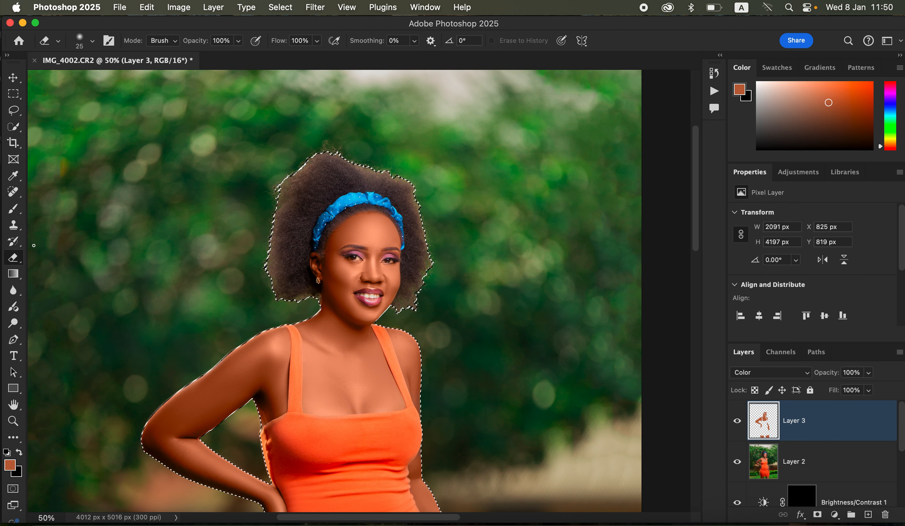
left_click(93, 41)
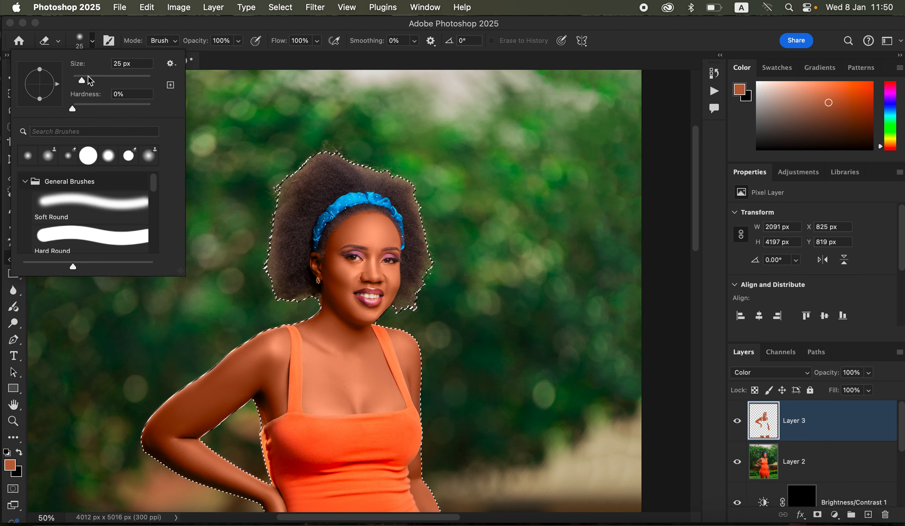
left_click(95, 43)
left_click(177, 40)
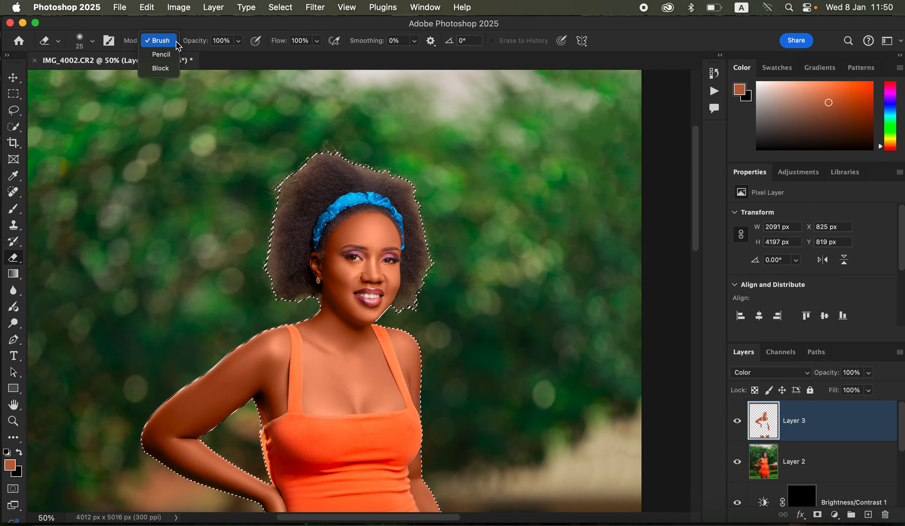
left_click(178, 42)
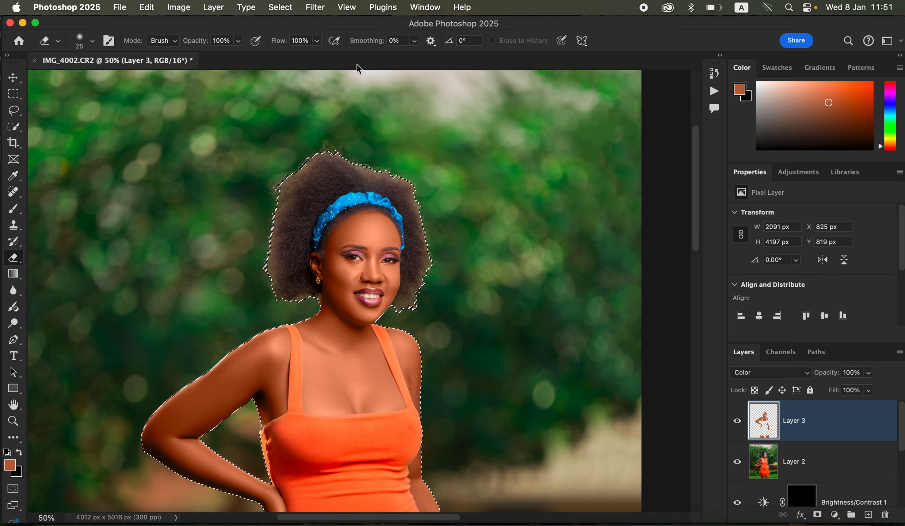
key("super+equal")
key("super+equal")
key("super+equal")
key("super+equal")
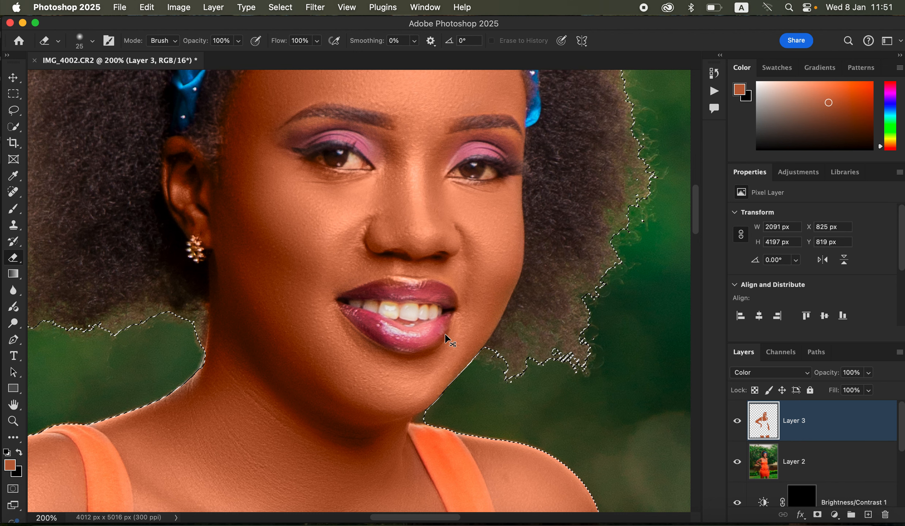
key("super+d")
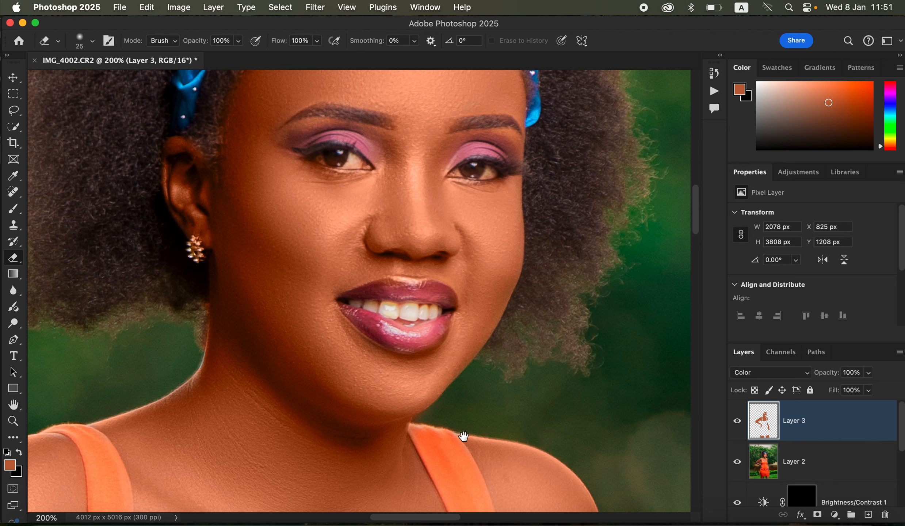
Erase the painted skin colour spilling onto the dress straps and the neckline edge with the 25 px Eraser
scroll(495, 273, "down", 10)
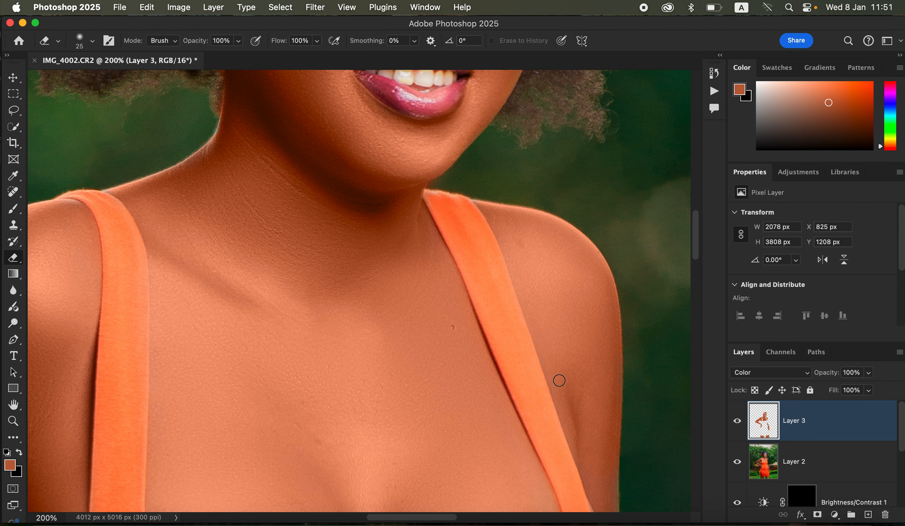
scroll(556, 380, "down", 5)
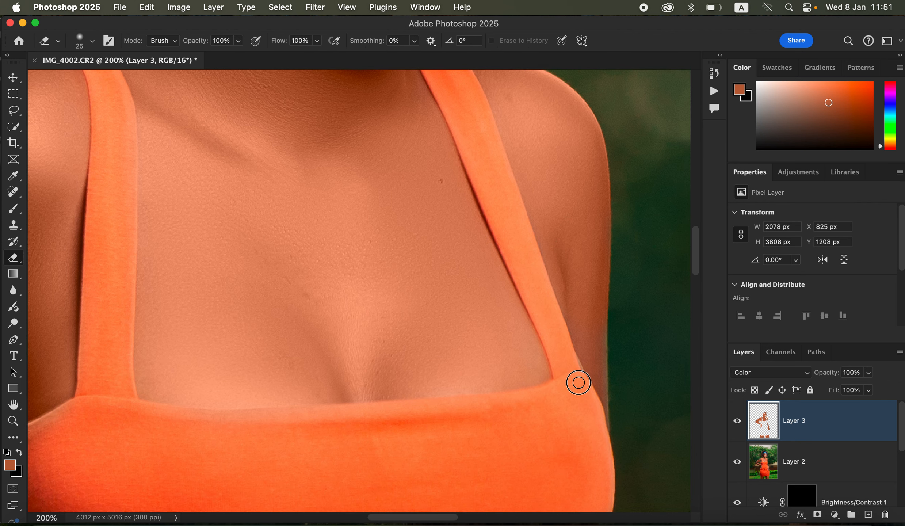
scroll(410, 358, "up", 5)
scroll(410, 358, "left", 3)
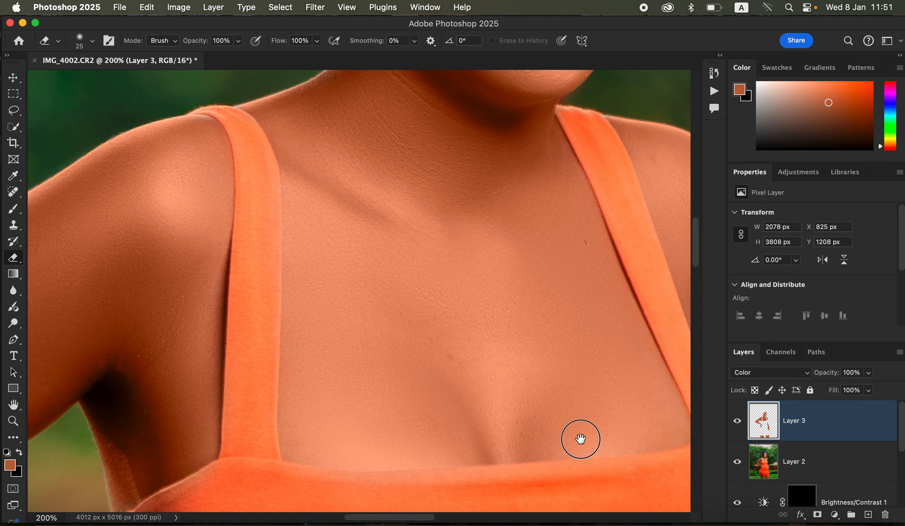
left_click_drag(360, 462, 358, 396)
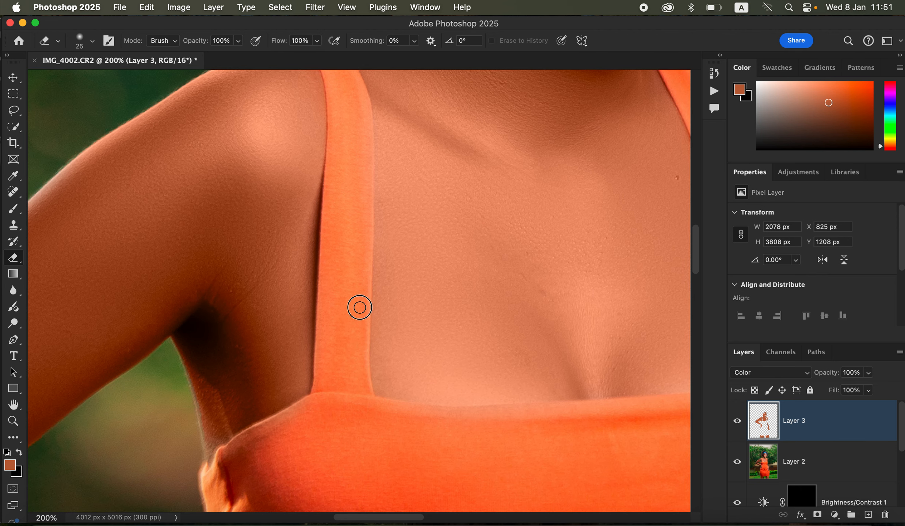
left_click_drag(397, 255, 385, 378)
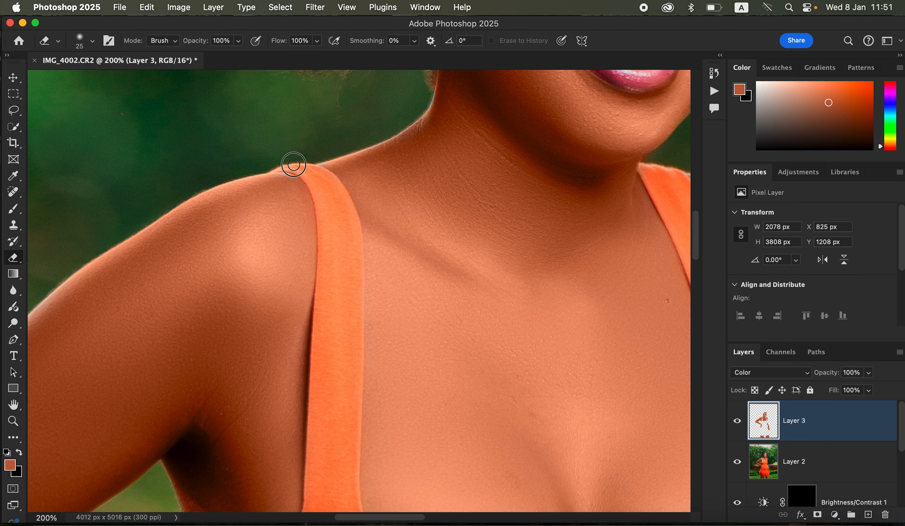
scroll(428, 301, "down", 10)
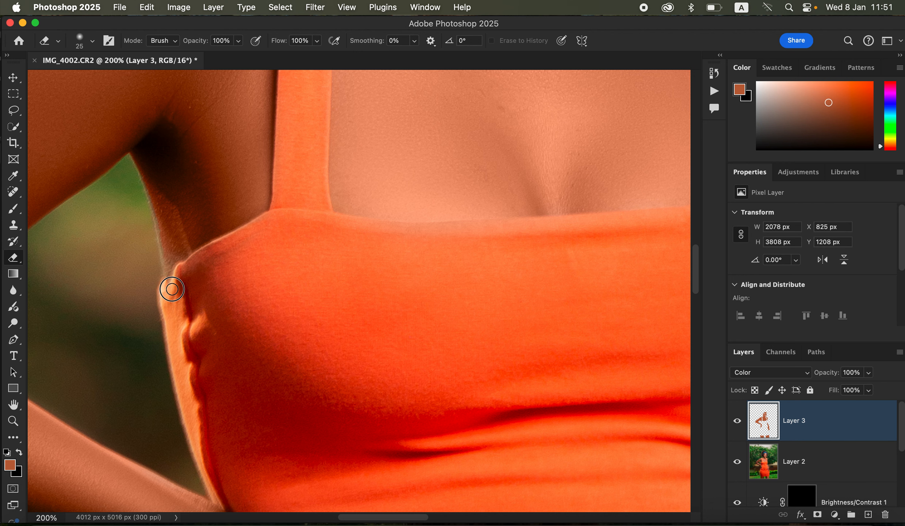
left_click_drag(501, 272, 418, 289)
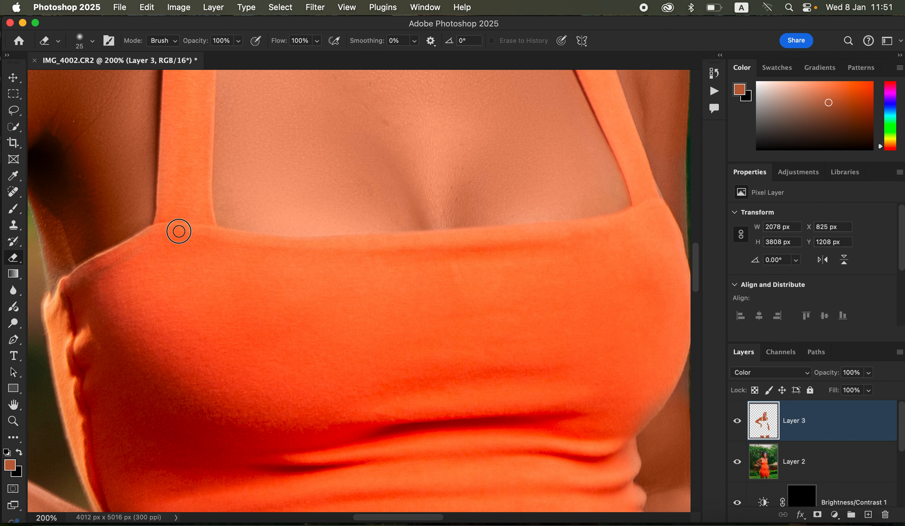
Erase the spilled skin colour from the dress along the waist and around the fingers resting on the thigh
left_click_drag(479, 343, 476, 175)
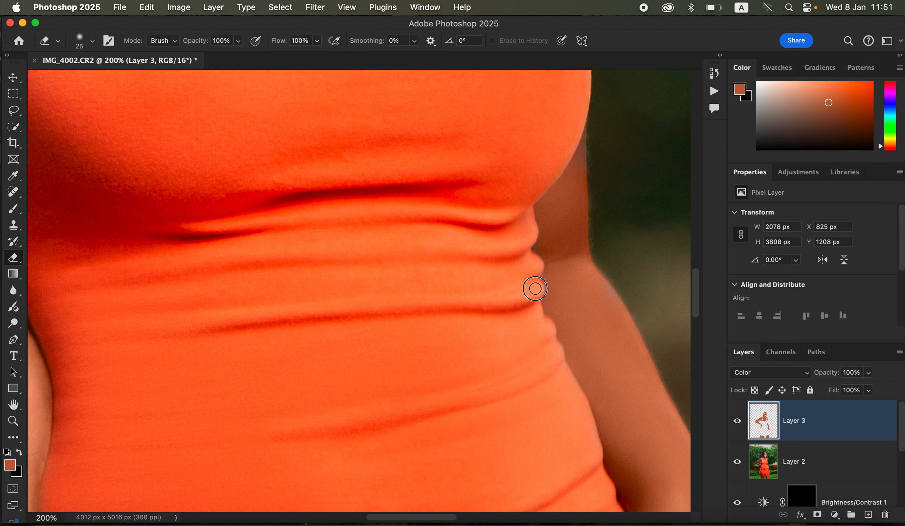
left_click_drag(517, 350, 486, 150)
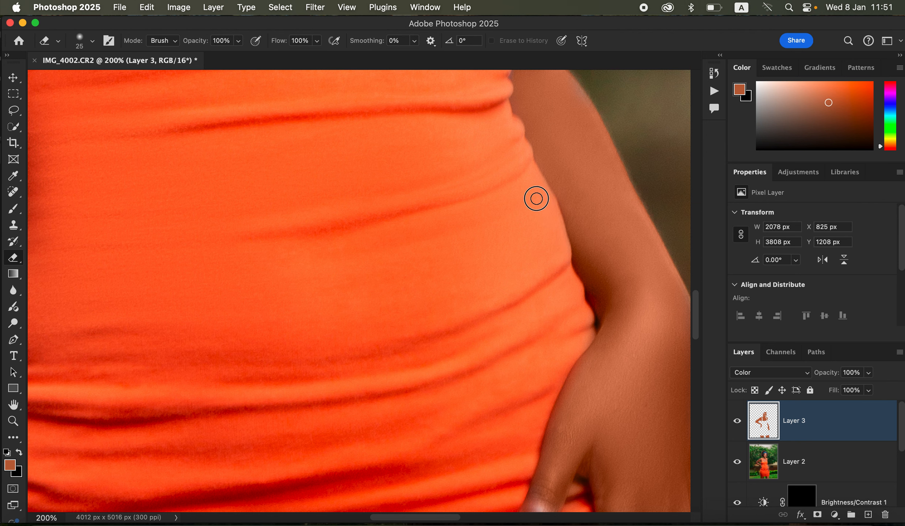
left_click_drag(512, 403, 486, 122)
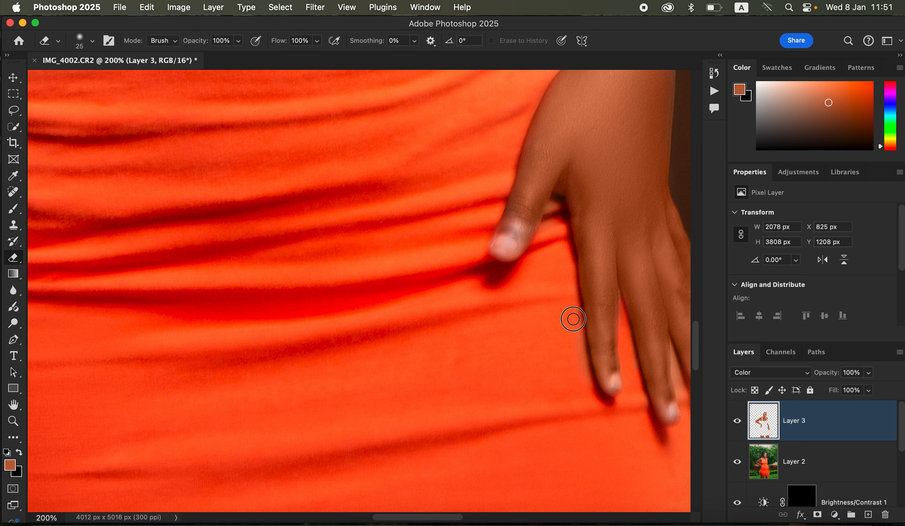
left_click_drag(623, 366, 530, 315)
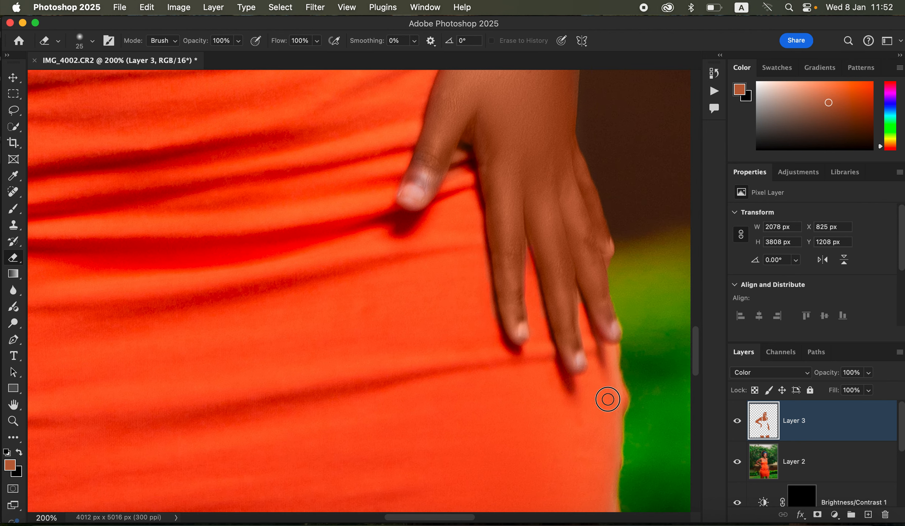
left_click_drag(460, 294, 453, 360)
Paint the skin tone over the thumb of the hand resting on the dress with the 50 px Brush
key("b")
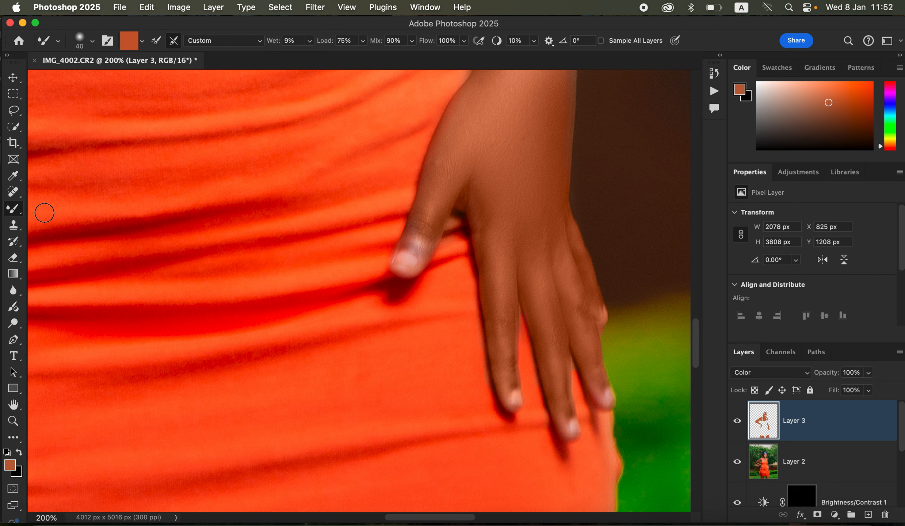
left_click_drag(17, 210, 79, 205)
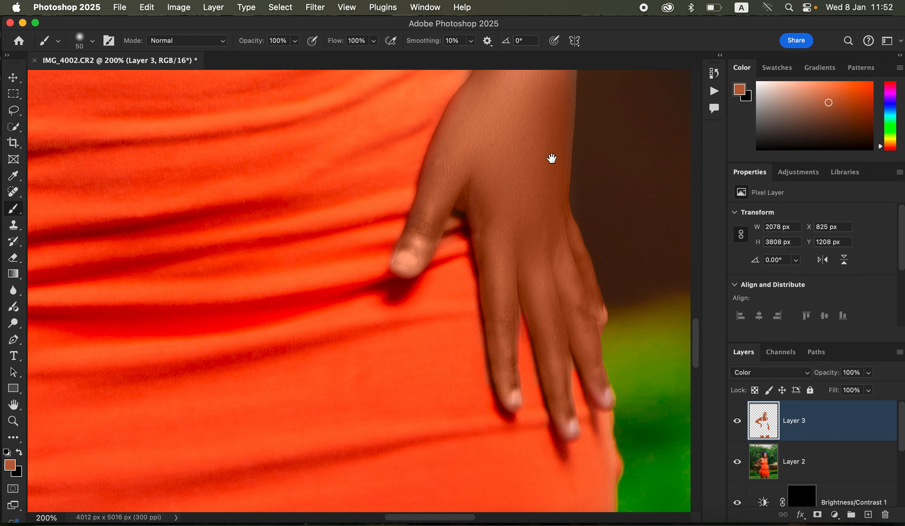
left_click_drag(551, 155, 542, 286)
left_click(430, 309)
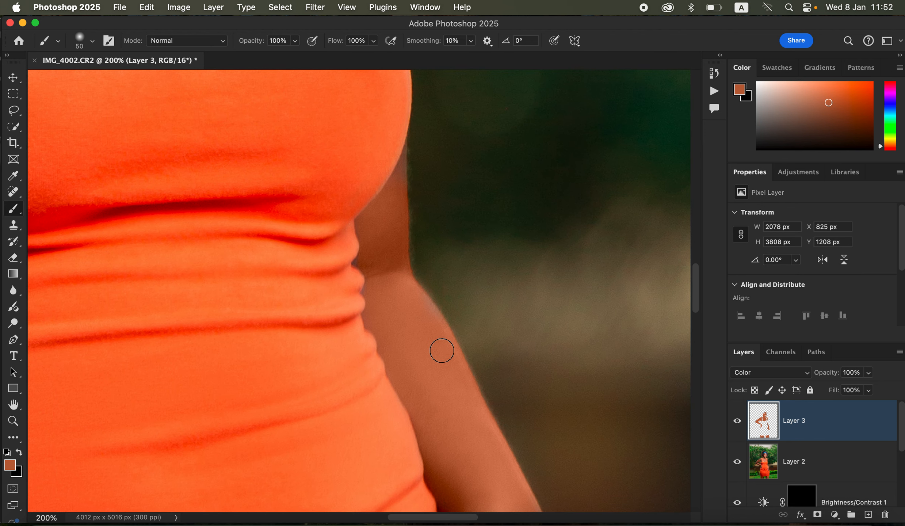
Paint the skin tone along the narrow strip of arm beside the bust using a 9 px brush
key("bracketleft")
key("bracketleft")
key("bracketleft")
key("bracketleft")
mouse_move(397, 173)
left_mouse_down()
mouse_move(403, 155)
mouse_move(398, 196)
mouse_move(389, 193)
mouse_move(374, 217)
left_mouse_up()
left_click_drag(414, 194, 453, 311)
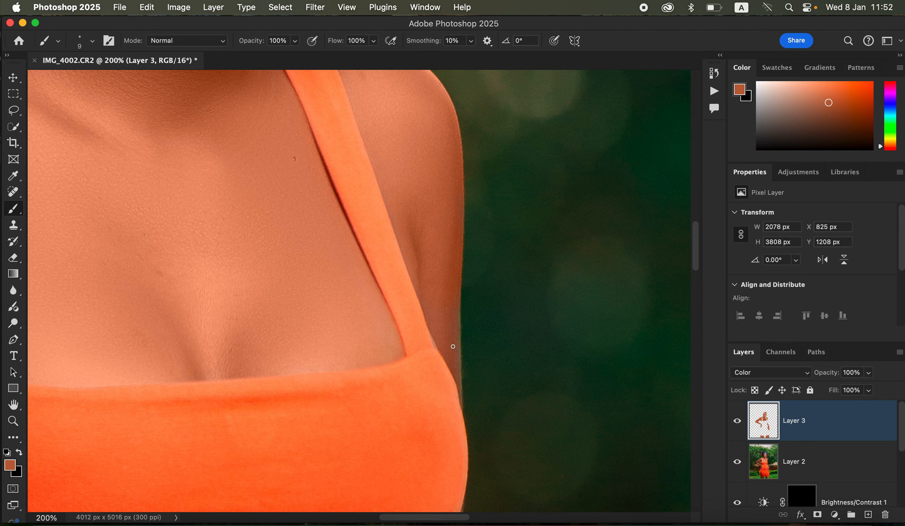
mouse_move(452, 346)
left_mouse_down()
mouse_move(456, 313)
mouse_move(455, 376)
mouse_move(435, 324)
mouse_move(459, 387)
left_mouse_up()
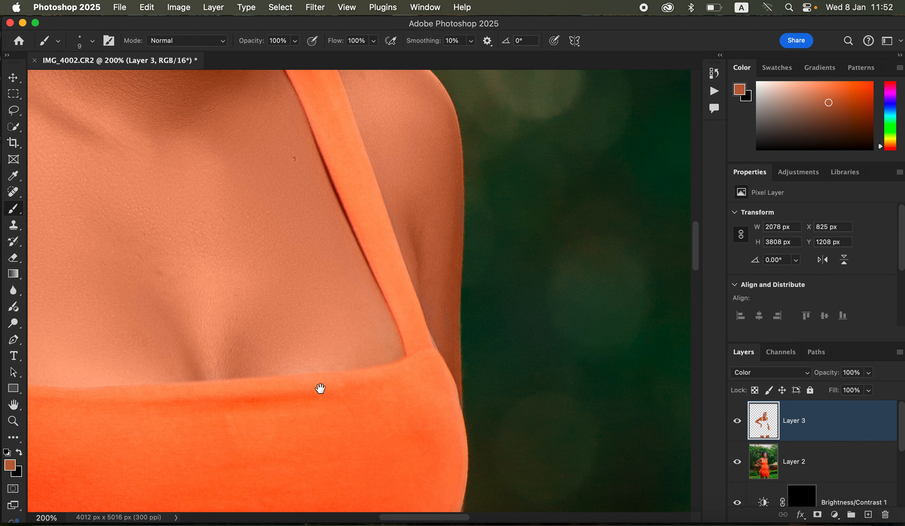
mouse_move(383, 368)
left_mouse_down()
mouse_move(490, 326)
mouse_move(487, 308)
mouse_move(418, 252)
left_mouse_up()
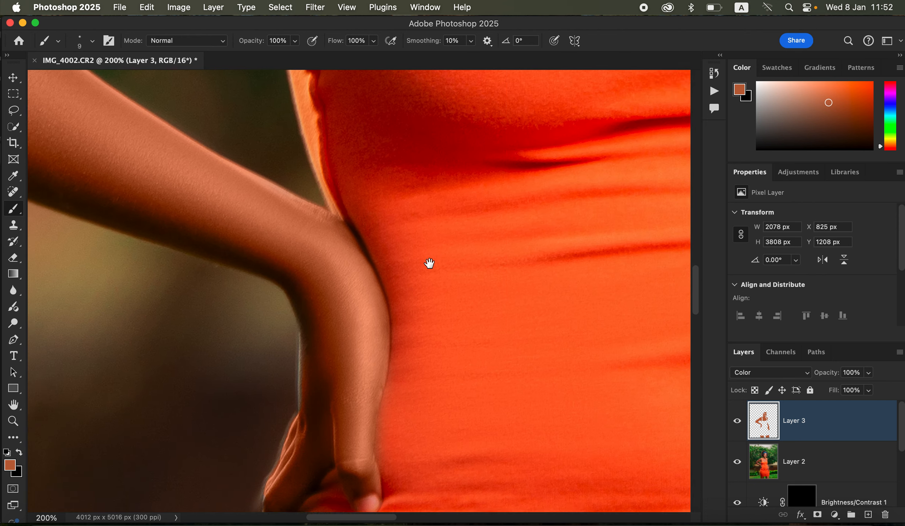
Touch up the colour layer around the hand on the hip and along the dress hem, switching to the Eraser
left_click_drag(491, 388, 461, 344)
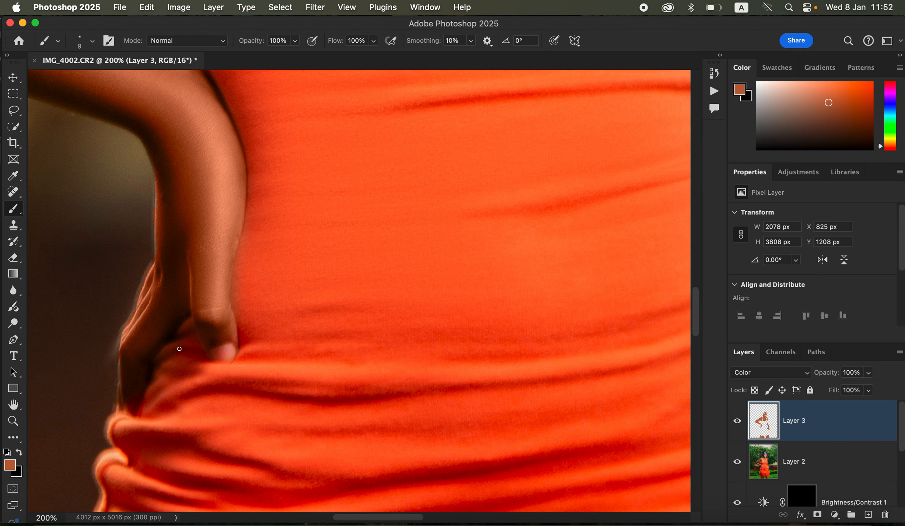
scroll(460, 408, "down", 15)
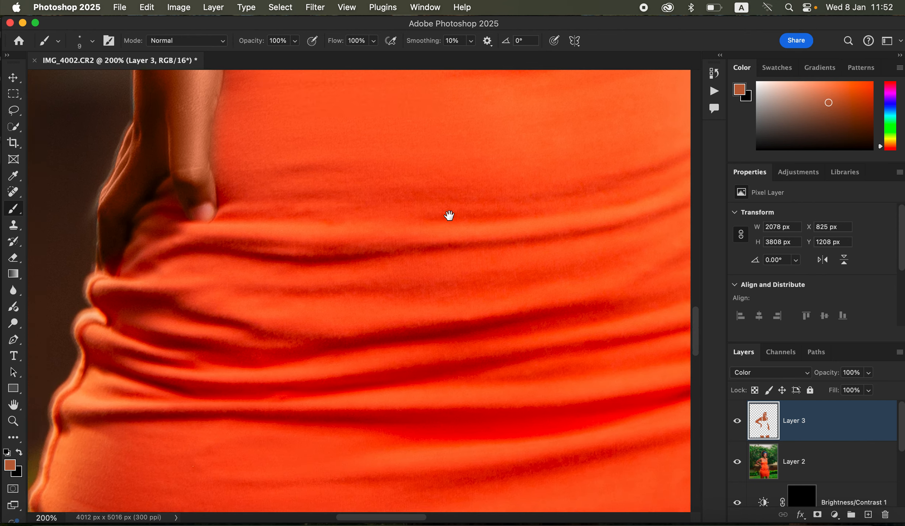
scroll(437, 392, "up", 5)
scroll(437, 393, "right", 4)
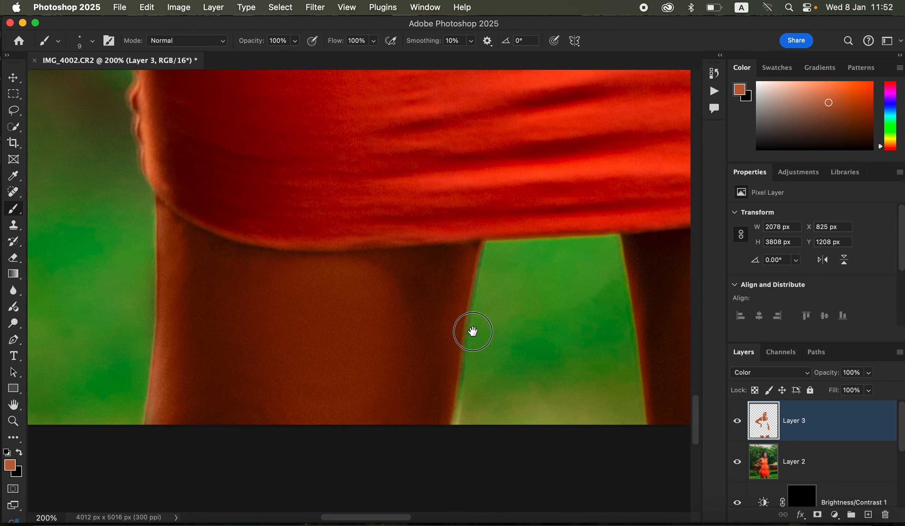
key("e")
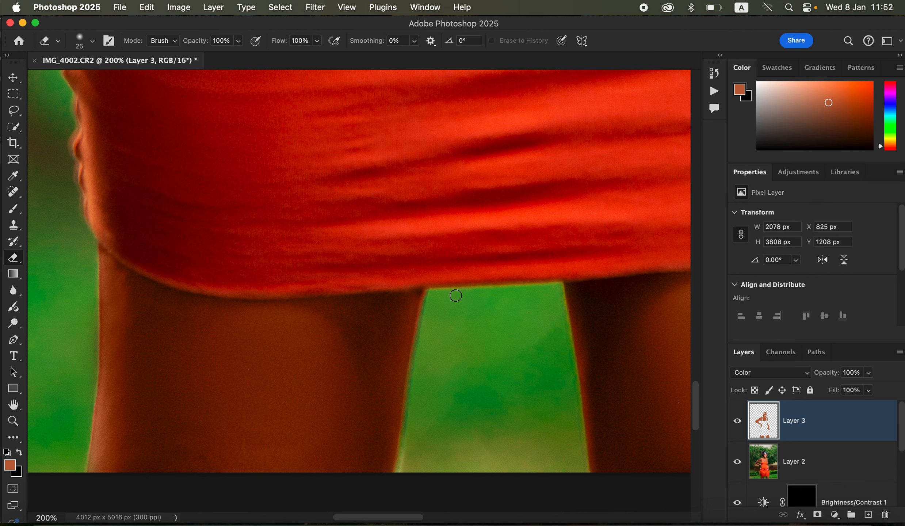
Compare the whole figure with and without the painted skin colour by toggling the visibility of Layer 3
key("super+minus")
key("super+minus")
key("super+minus")
key("super+minus")
key("super+minus")
key("super+minus")
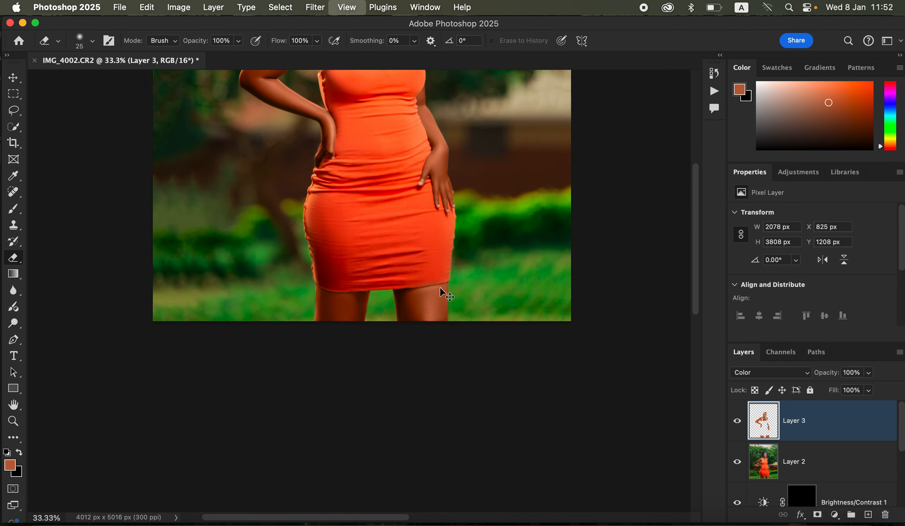
scroll(440, 288, "up", 4)
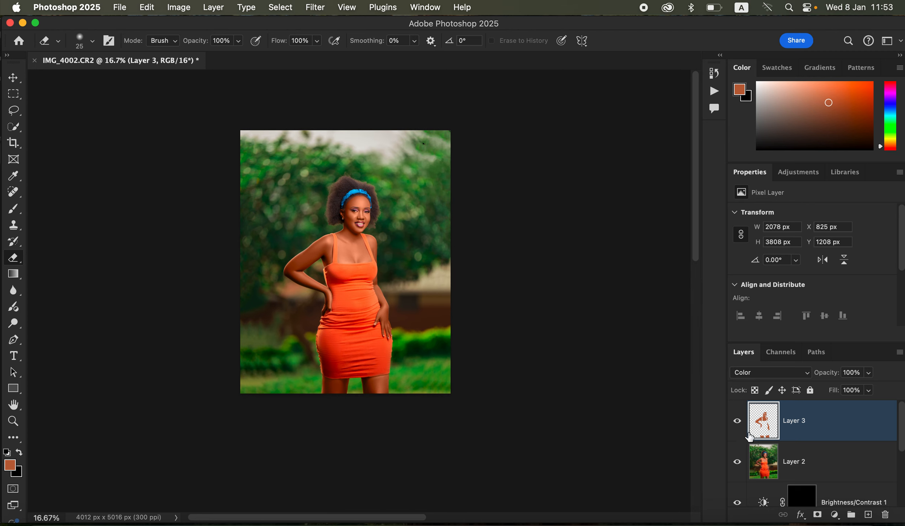
left_click(738, 421)
left_click(740, 422)
key("super+equal")
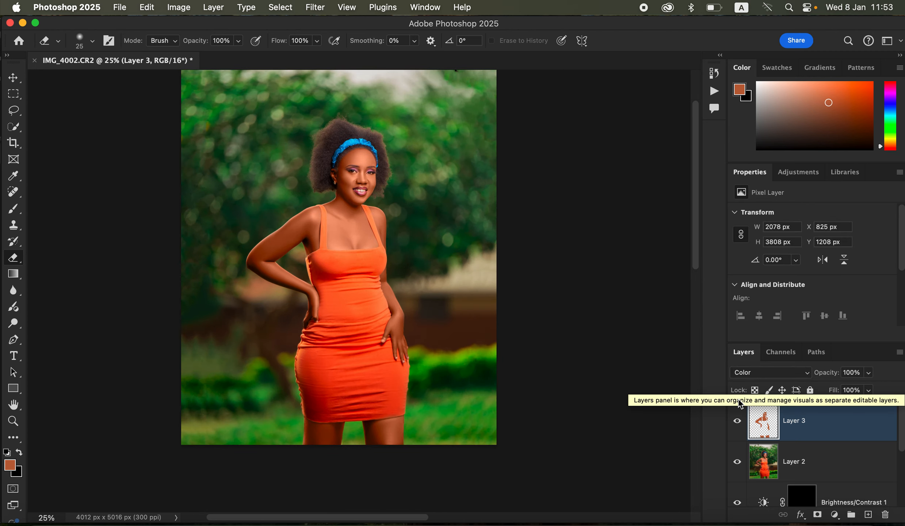
scroll(392, 330, "up", 3)
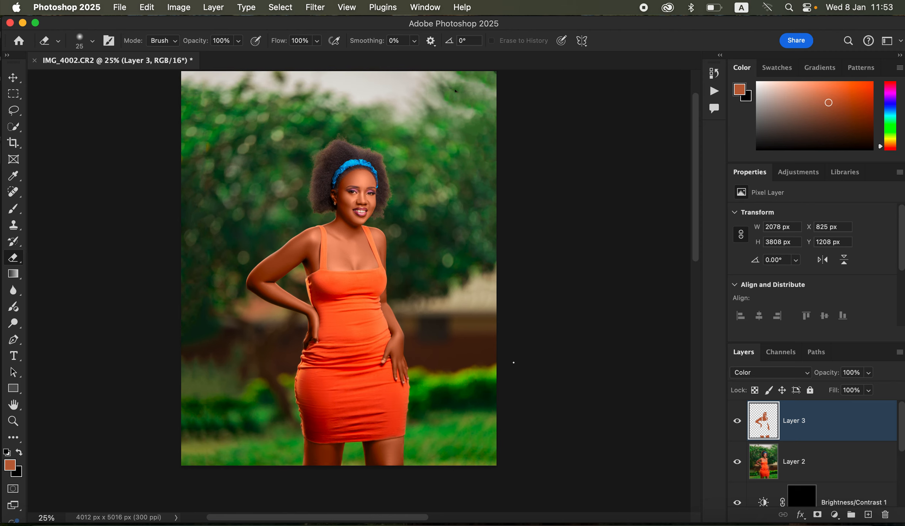
left_click(737, 422)
left_click(738, 422)
left_click(738, 422)
left_click(738, 422)
Reduce the opacity of the painted skin colour layer, Layer 3, to 77%
left_click(870, 372)
left_click(857, 389)
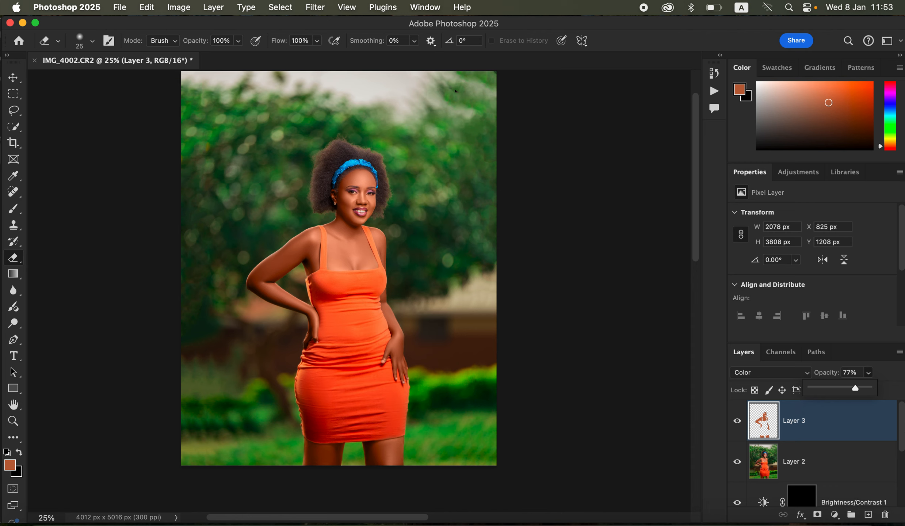
left_click(902, 427)
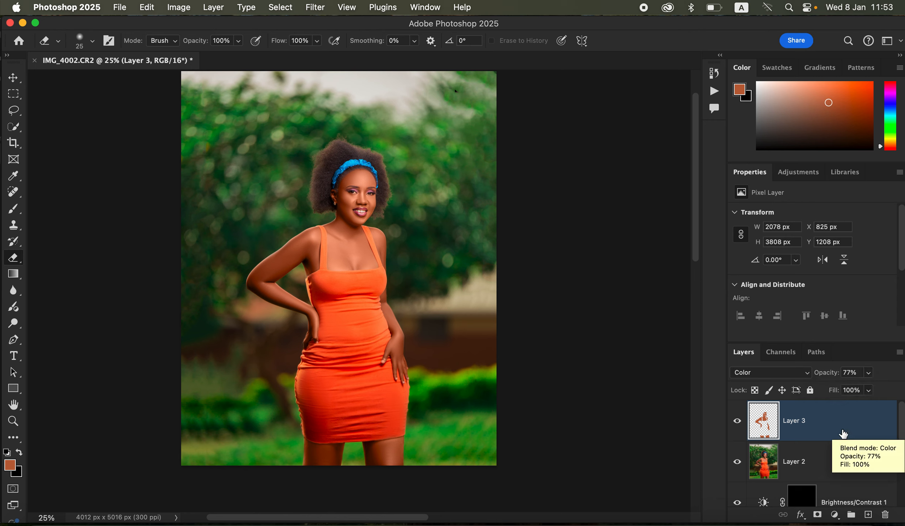
Stamp all visible layers into a new layer and lower its Oranges luminance to -7 with the Camera Raw Filter
key("super+alt+shift+e")
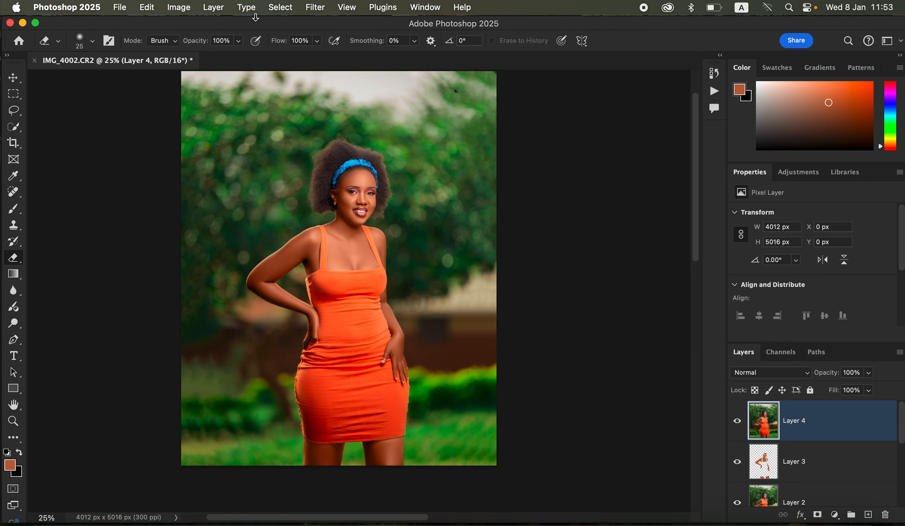
left_click(306, 11)
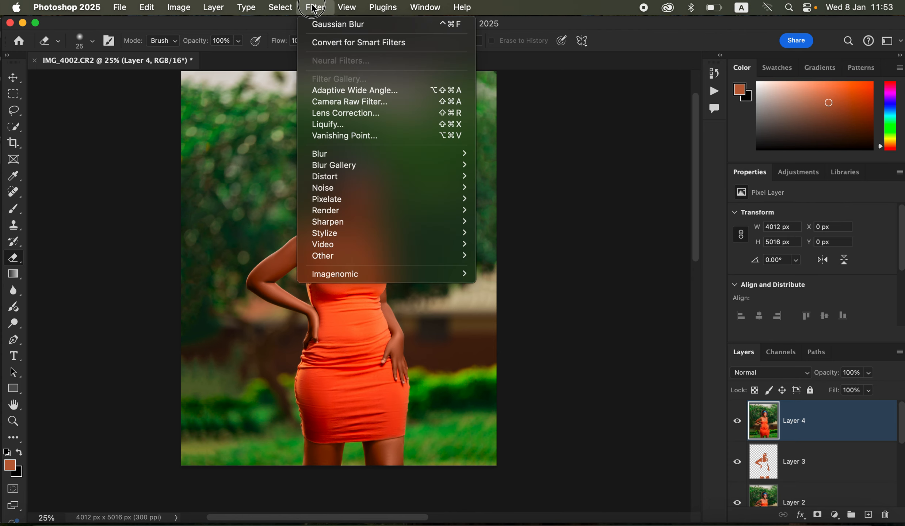
left_click(343, 105)
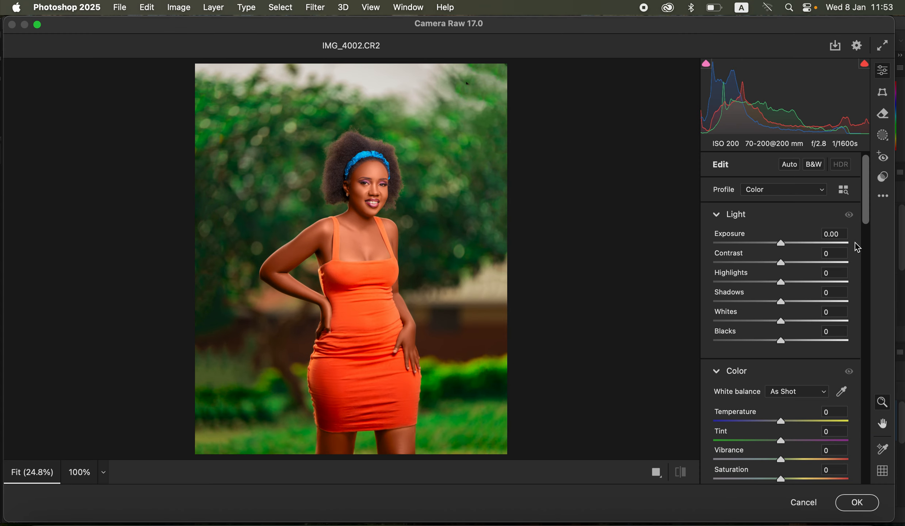
left_click_drag(864, 220, 865, 325)
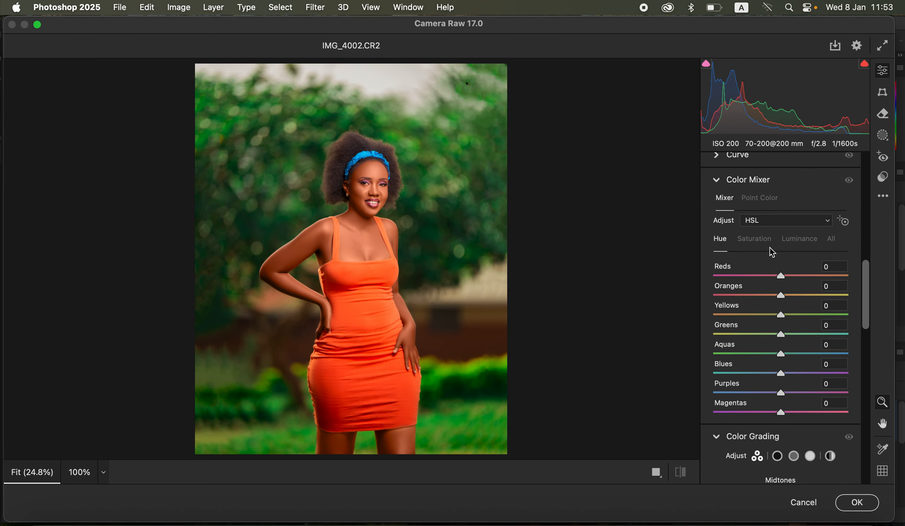
left_click(805, 248)
left_click_drag(780, 296, 776, 302)
left_click(685, 477)
left_click(686, 478)
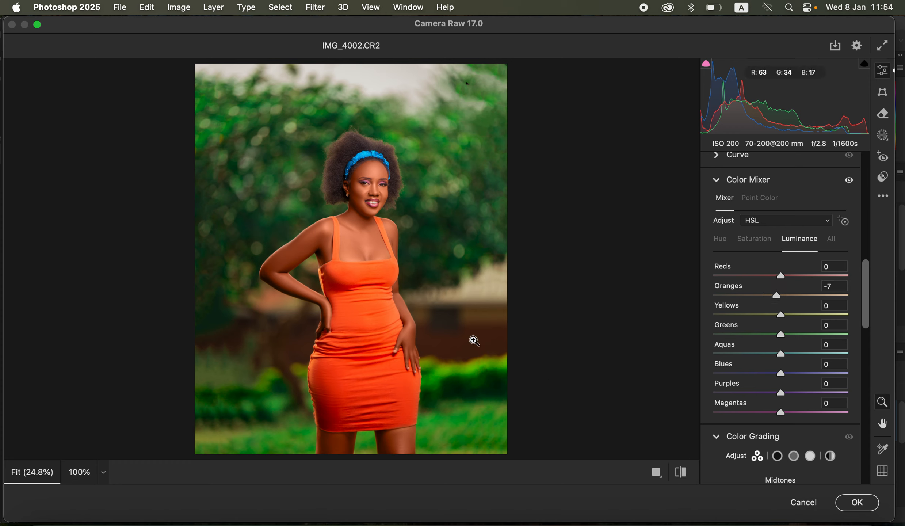
left_click(856, 503)
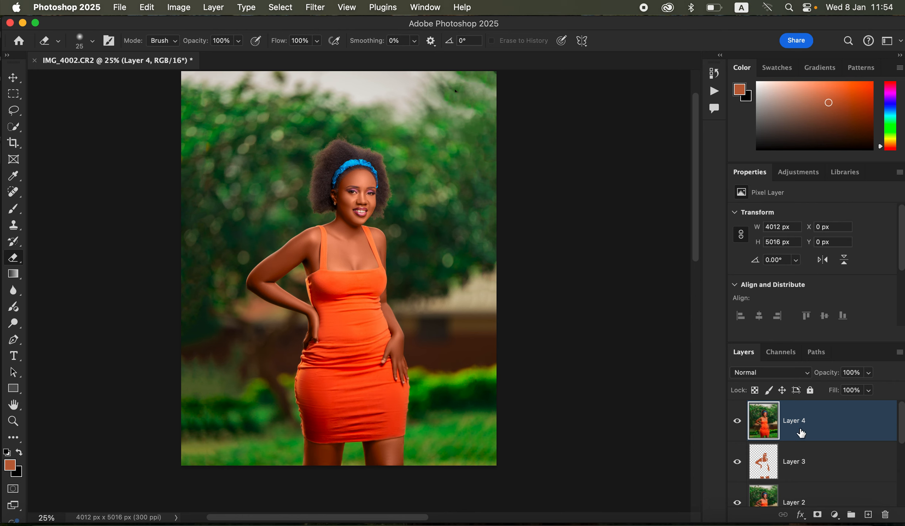
Add a Hue/Saturation adjustment layer that slightly lowers the lightness of the Reds, and compare the image with and without it
left_click(835, 514)
left_click(844, 372)
left_click(787, 233)
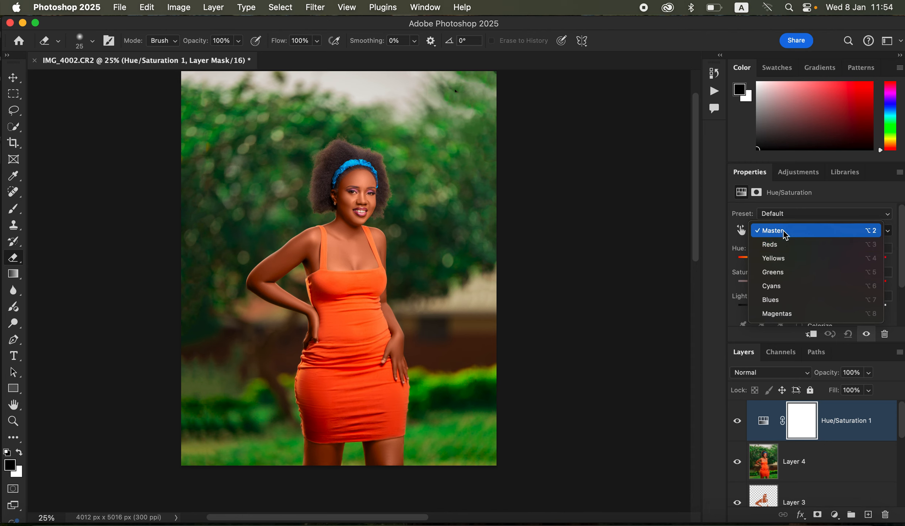
left_click(778, 246)
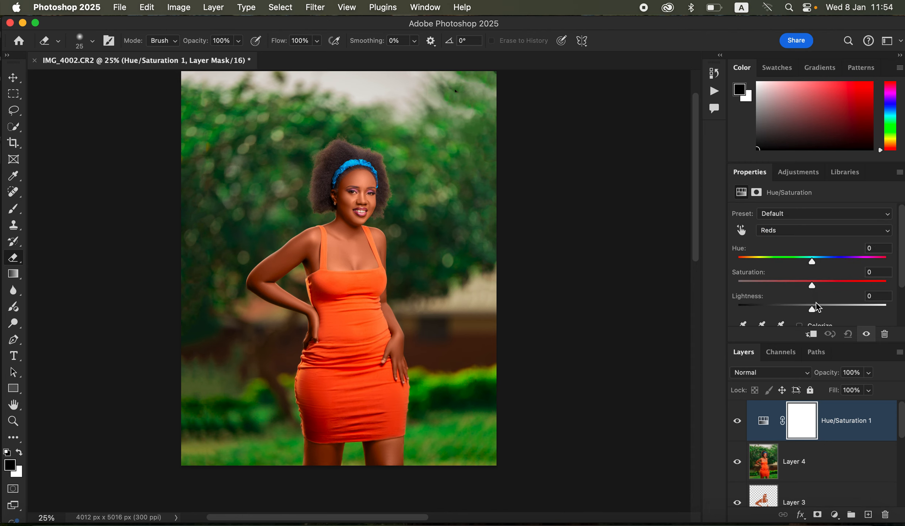
scroll(901, 280, "down", 2)
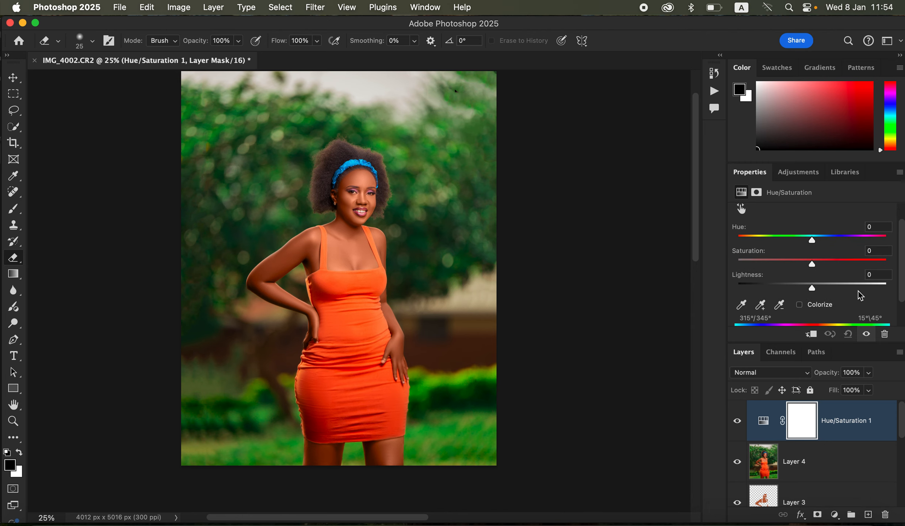
left_click_drag(809, 286, 807, 288)
left_click(738, 422)
left_click(740, 423)
left_click(741, 425)
left_click(740, 426)
Add a Selective Color adjustment layer with Cyan +6% and Black +2% for the Blacks, and compare the image with and without it
left_click(835, 516)
left_click(837, 518)
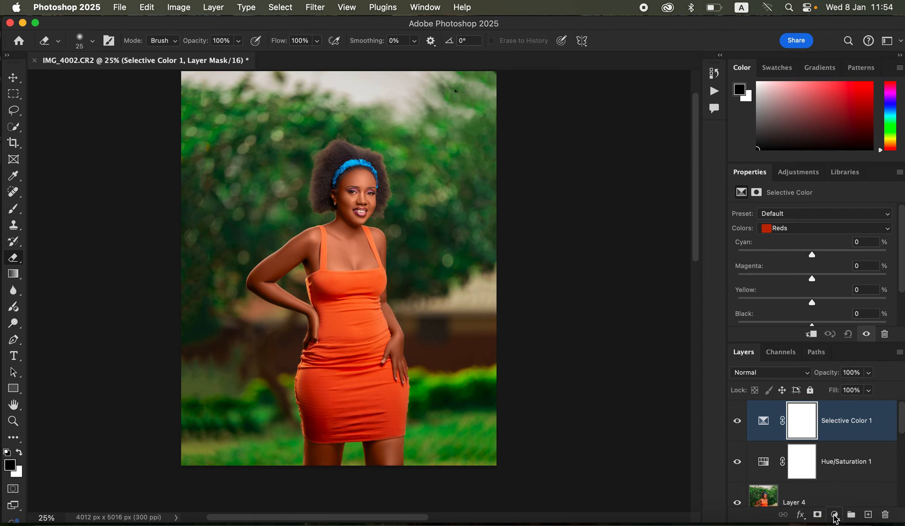
left_click(802, 229)
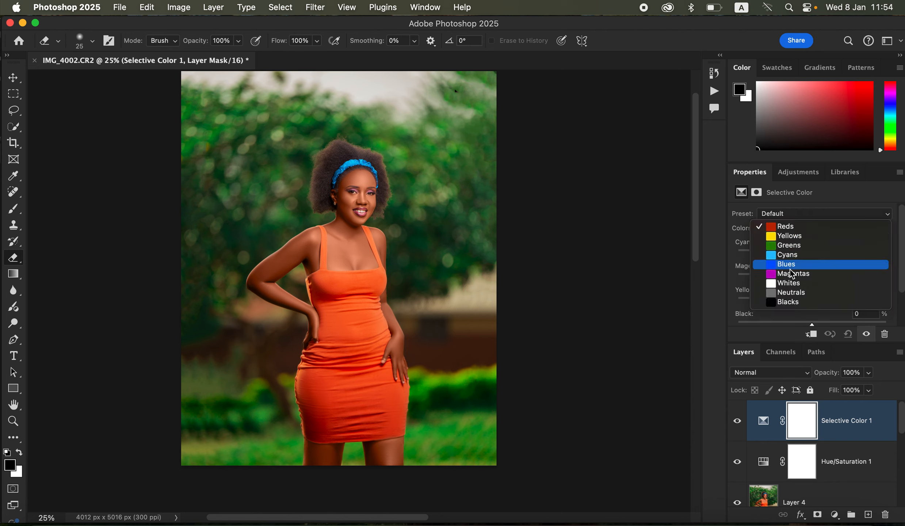
left_click(786, 303)
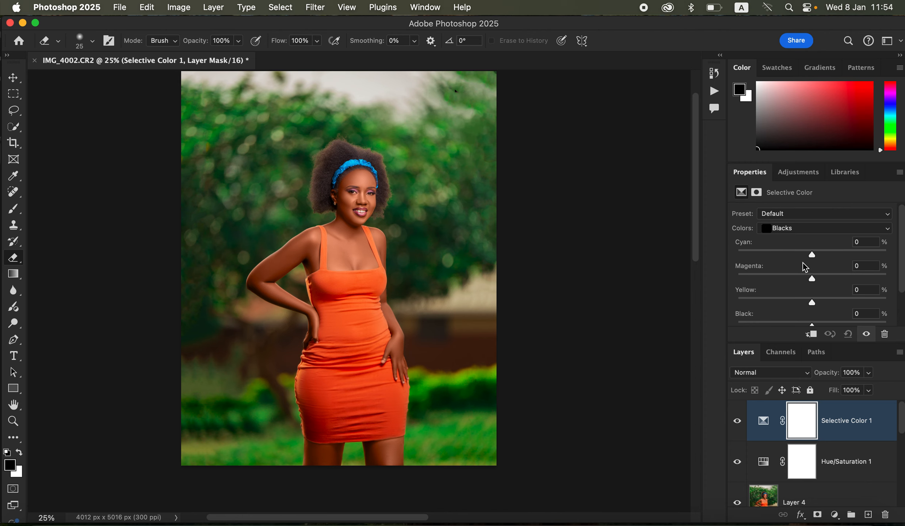
left_click_drag(816, 259, 825, 258)
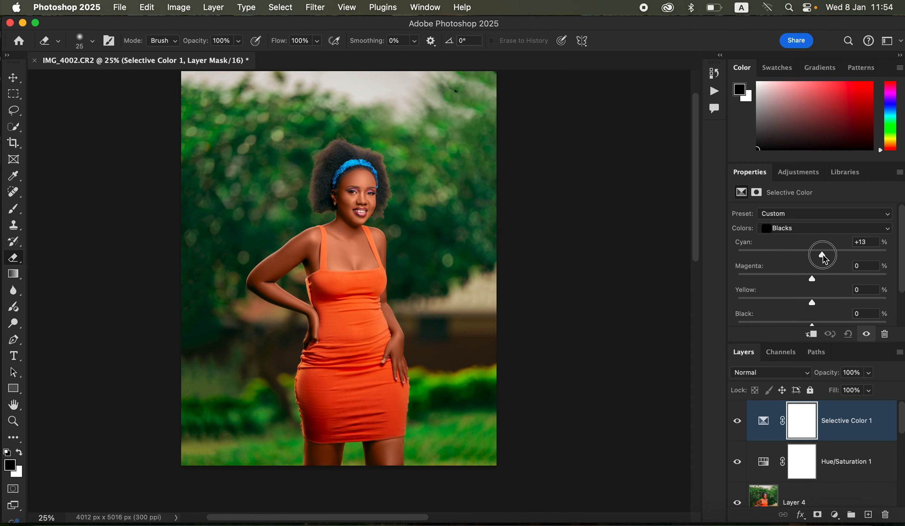
left_click_drag(825, 259, 818, 260)
left_click_drag(811, 323, 815, 327)
left_click(737, 422)
left_click(737, 422)
left_click(737, 421)
left_click(738, 425)
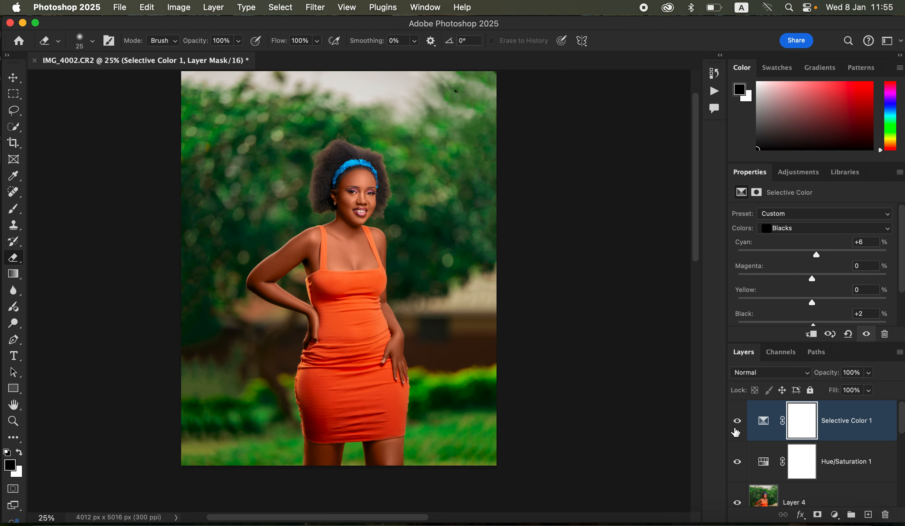
Mask the Selective Color effect off the forearm, both hands and the legs with a black 250 px brush
key("super+equal")
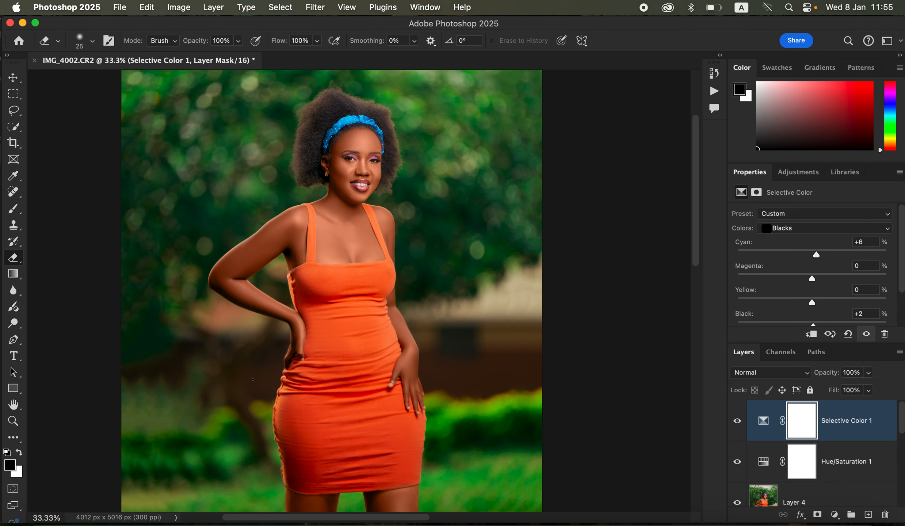
left_click(14, 209)
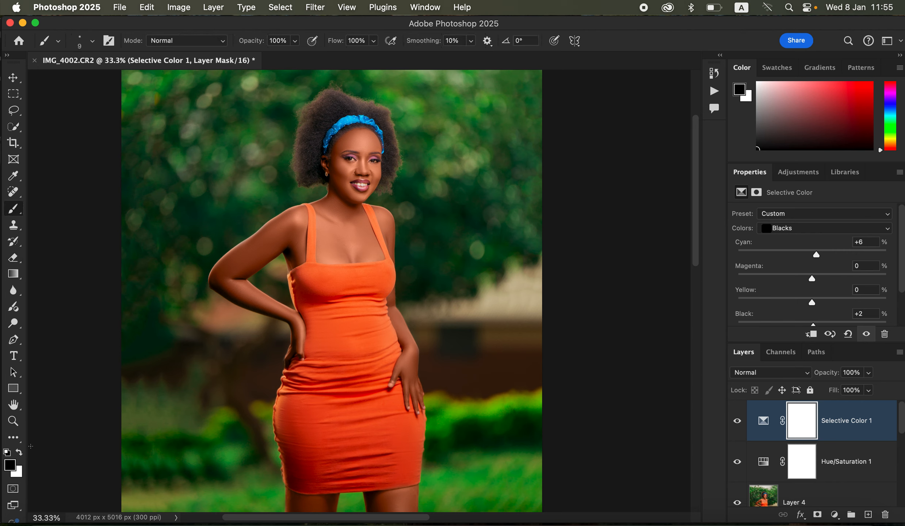
left_click(19, 452)
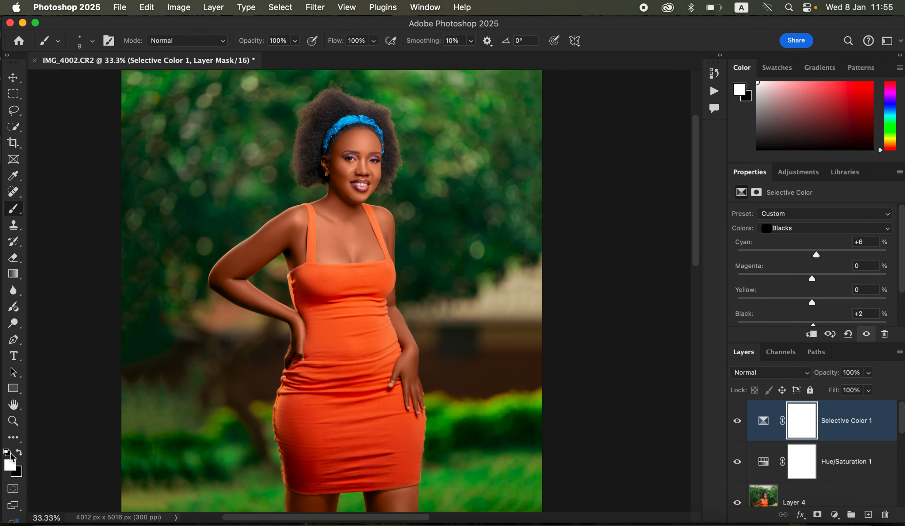
left_click(20, 452)
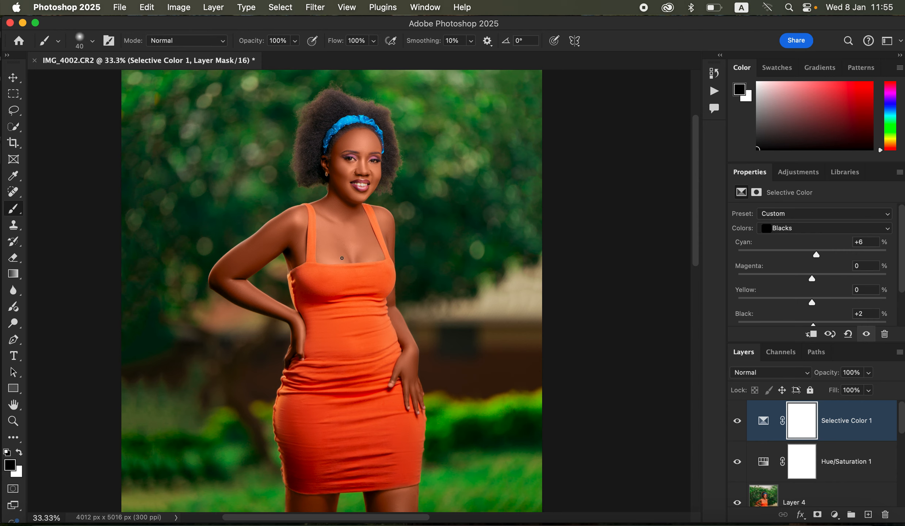
key("bracketright")
key("bracketright")
key("bracketright")
key("bracketright")
key("bracketright")
key("bracketright")
left_click(296, 322)
left_click_drag(296, 321, 287, 356)
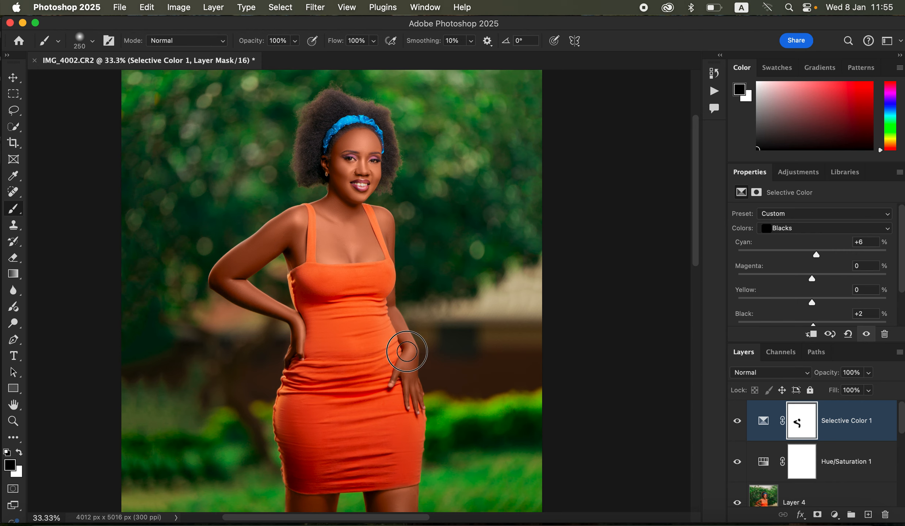
left_click(405, 377)
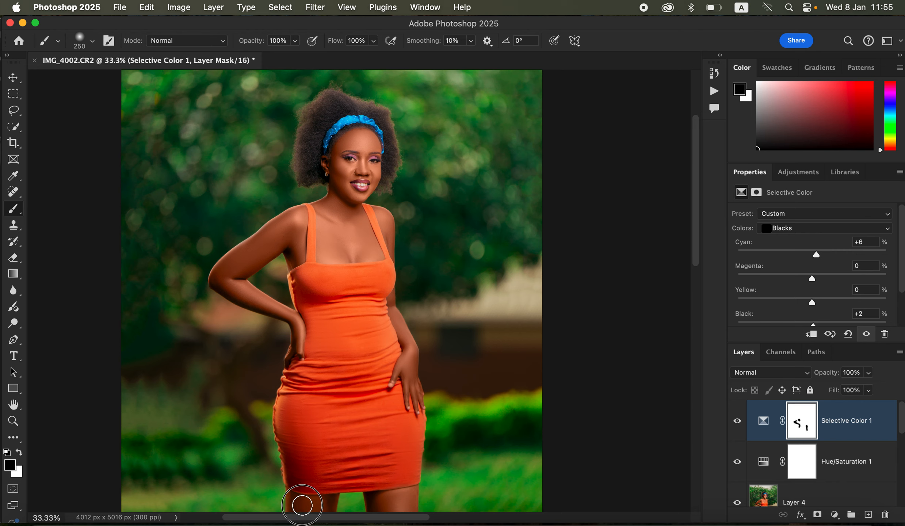
left_click_drag(326, 512, 321, 506)
mouse_move(380, 498)
left_mouse_down()
mouse_move(374, 502)
mouse_move(408, 490)
mouse_move(390, 518)
left_mouse_up()
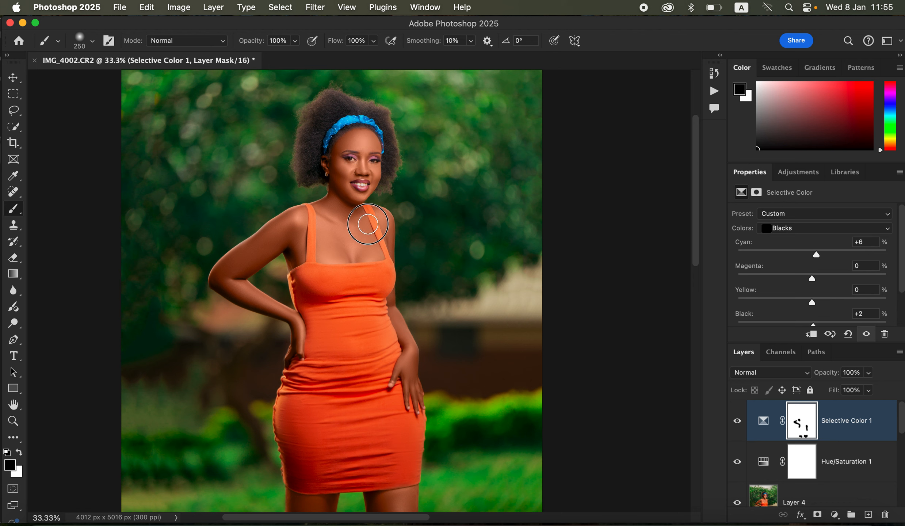
Mask the Selective Color effect off the chest and remaining arm skin, and compare the image with and without the adjustment
mouse_move(343, 258)
left_mouse_down()
mouse_move(316, 294)
mouse_move(306, 245)
mouse_move(277, 244)
mouse_move(224, 276)
mouse_move(261, 305)
left_mouse_up()
left_click_drag(283, 314, 297, 338)
left_click_drag(406, 351, 407, 360)
left_click(737, 422)
left_click(736, 423)
left_click(739, 425)
left_click(739, 426)
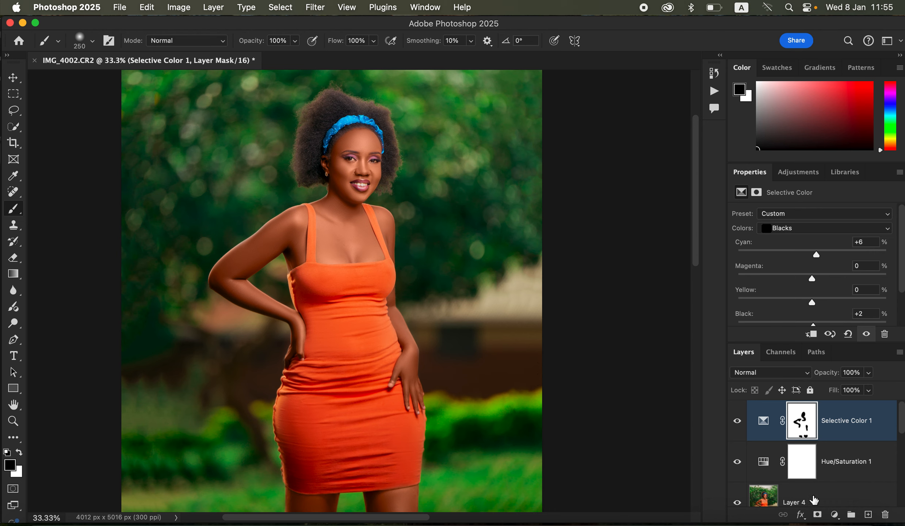
Add a second Hue/Saturation adjustment layer with Master saturation at -79 and invert its mask to black
left_click(834, 515)
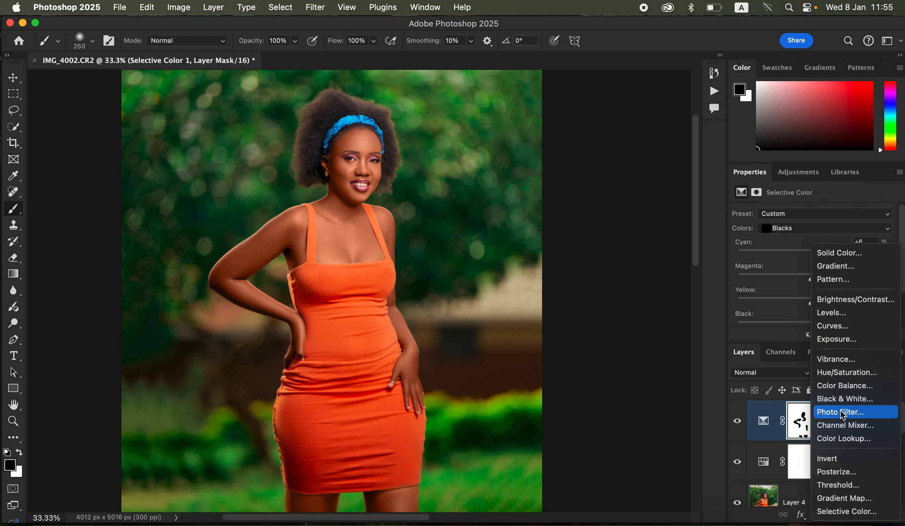
left_click(820, 373)
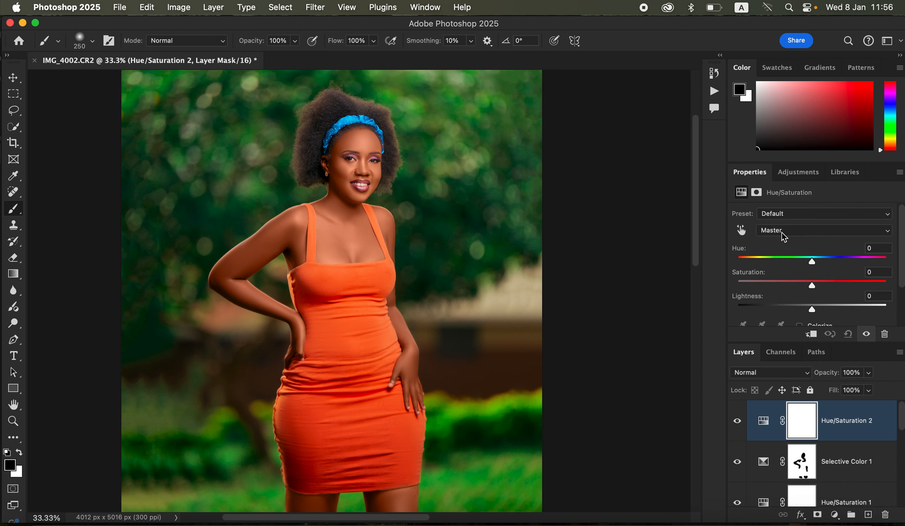
left_click_drag(763, 285, 755, 286)
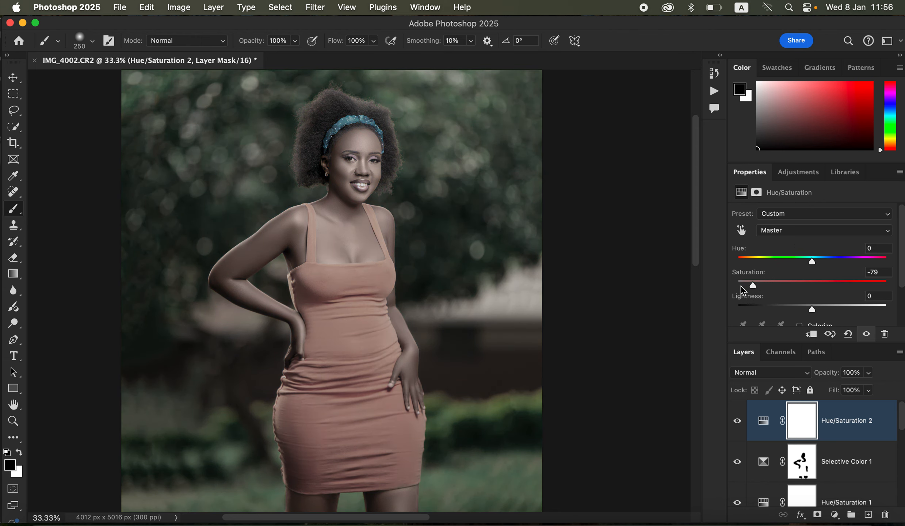
key("super+i")
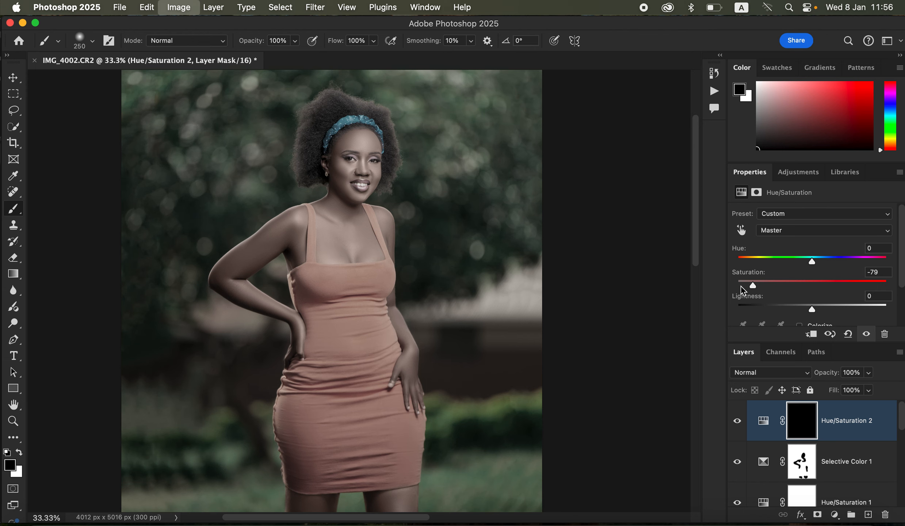
Paint the desaturation onto the whites of both eyes in the layer mask with a white 15 px brush
left_click(19, 454)
left_click(18, 453)
left_click(18, 453)
left_click(17, 451)
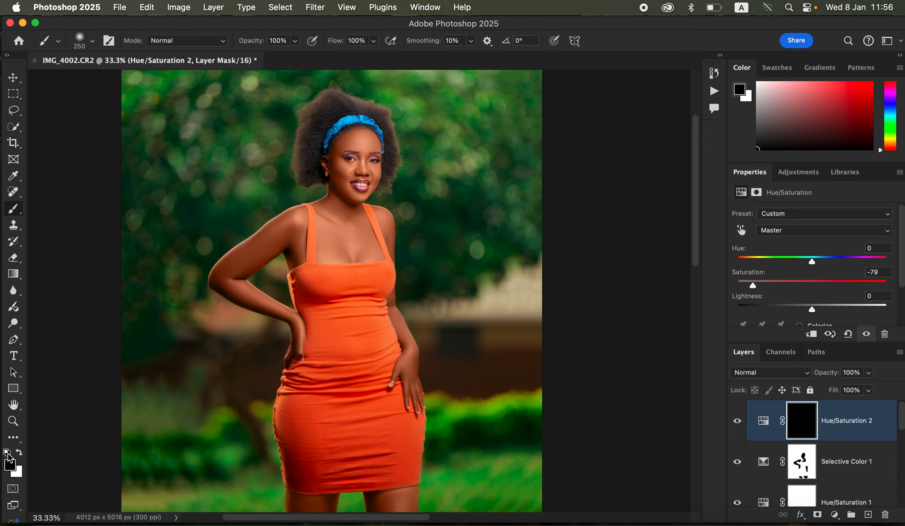
key("x")
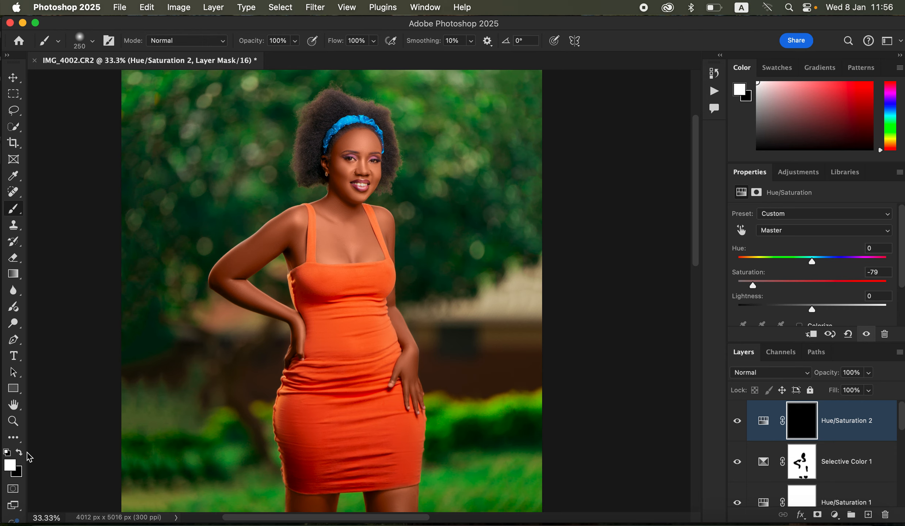
key("super+plus")
key("super+plus")
key("super+plus")
key("super+plus")
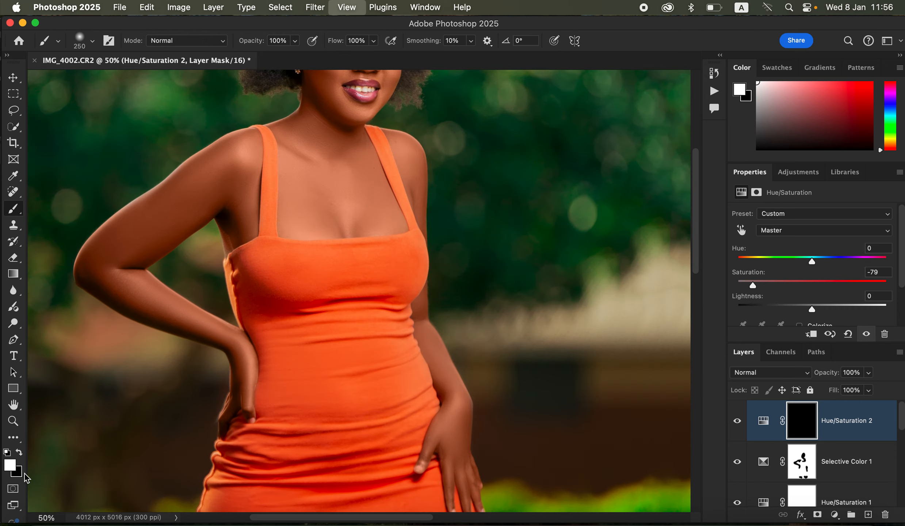
scroll(406, 251, "up", 15)
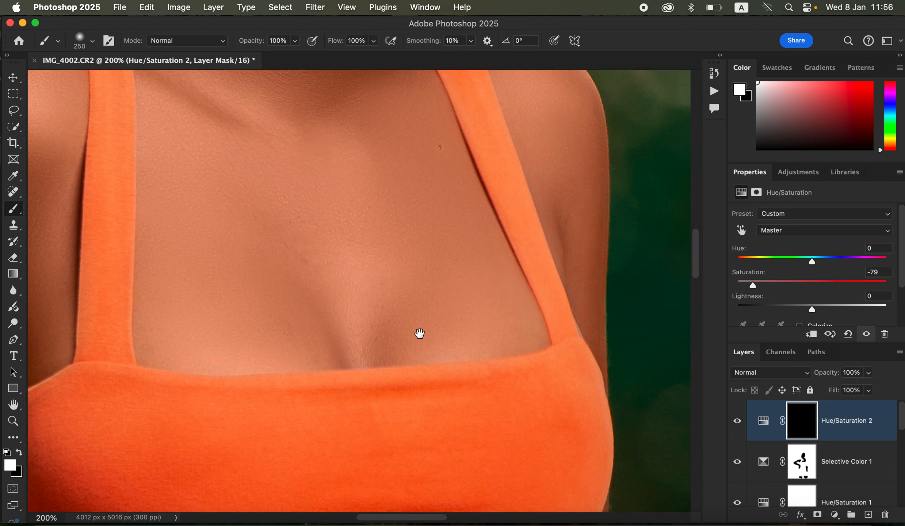
scroll(403, 404, "up", 3)
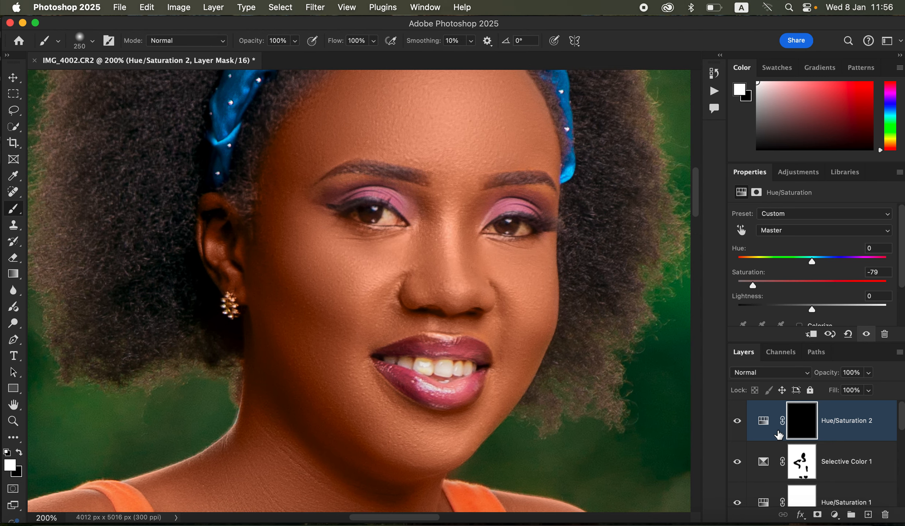
key("bracketleft")
key("bracketleft")
key("bracketleft")
key("bracketleft")
key("bracketleft")
key("bracketleft")
key("bracketleft")
key("bracketleft")
key("bracketleft")
key("bracketleft")
key("bracketleft")
left_click(525, 229)
left_click_drag(492, 229, 502, 230)
mouse_move(354, 214)
left_mouse_down()
mouse_move(384, 211)
mouse_move(371, 221)
left_mouse_up()
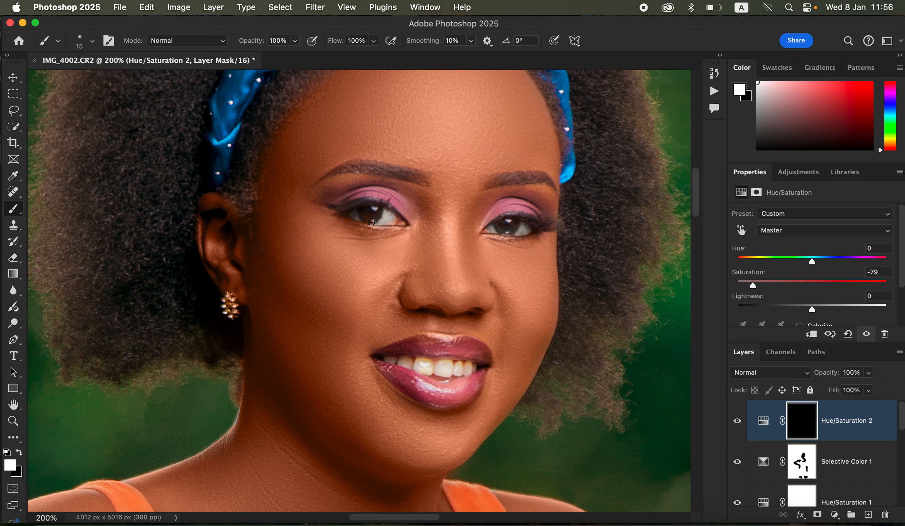
Paint white over the teeth in the Hue/Saturation 2 mask to remove their yellow cast
scroll(416, 265, "up", 1)
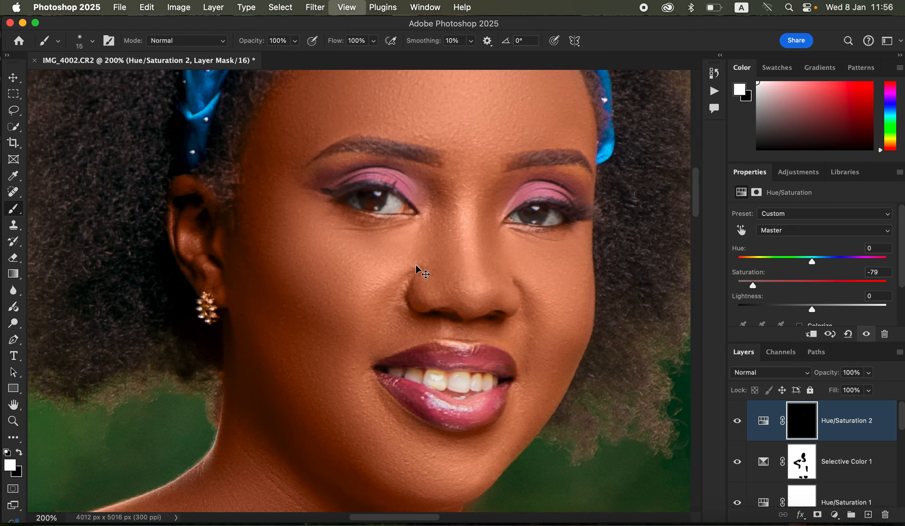
left_click_drag(523, 412, 457, 303)
mouse_move(368, 288)
left_mouse_down()
mouse_move(426, 295)
mouse_move(423, 303)
mouse_move(464, 298)
mouse_move(416, 303)
mouse_move(394, 290)
mouse_move(338, 285)
mouse_move(404, 301)
left_mouse_up()
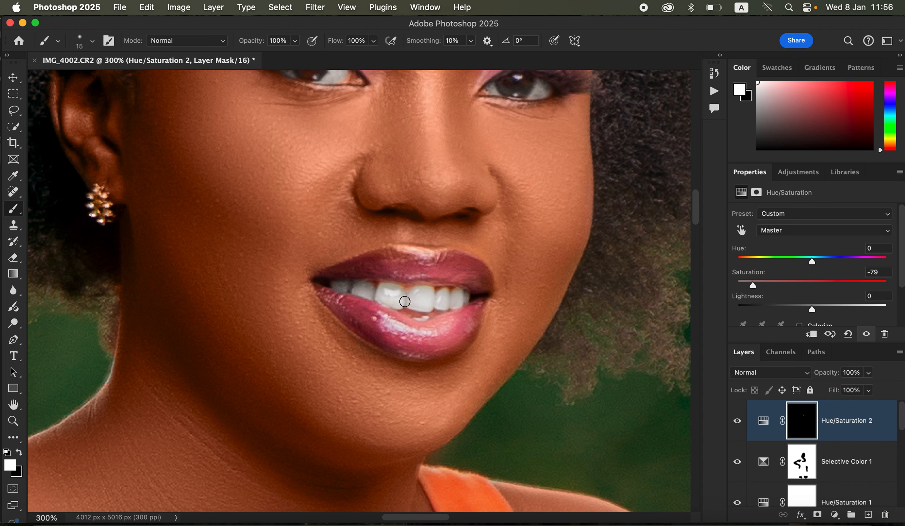
key("super+minus")
key("super+minus")
key("super+minus")
key("super+minus")
key("super+minus")
key("super+minus")
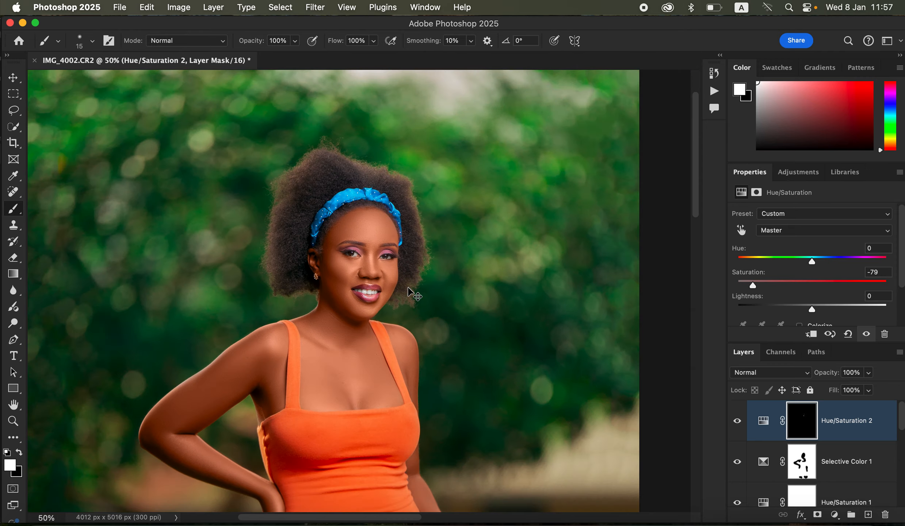
Add a Curves adjustment layer above Hue/Saturation 2 and brighten the image by moving the RGB white point to input 191, output 255
key("super+minus")
key("super+plus")
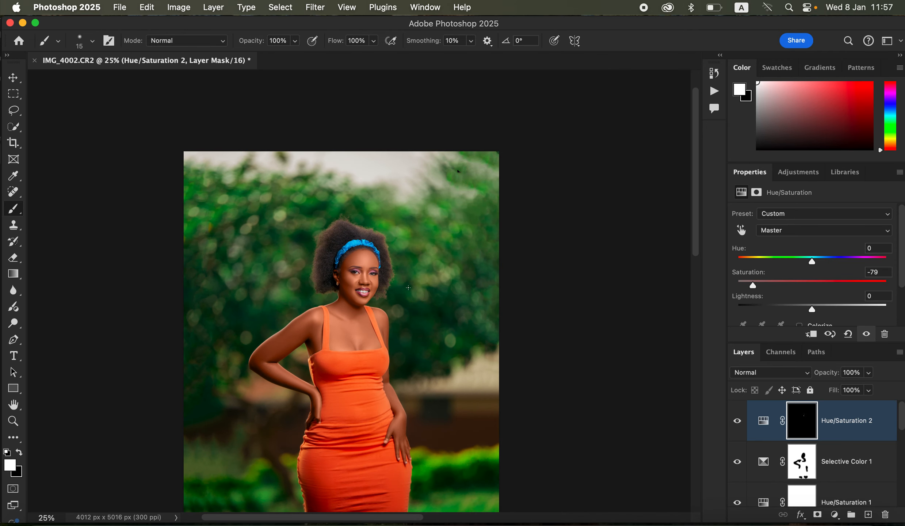
scroll(408, 288, "down", 3)
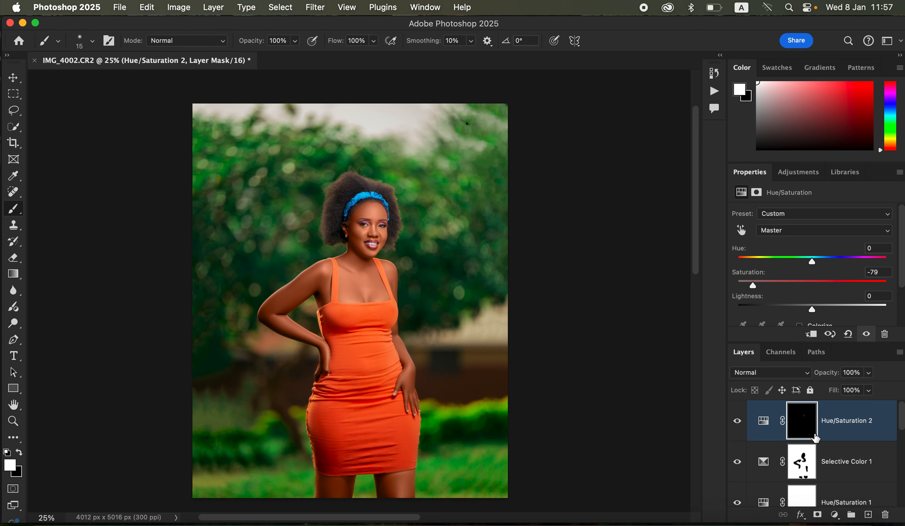
left_click(836, 516)
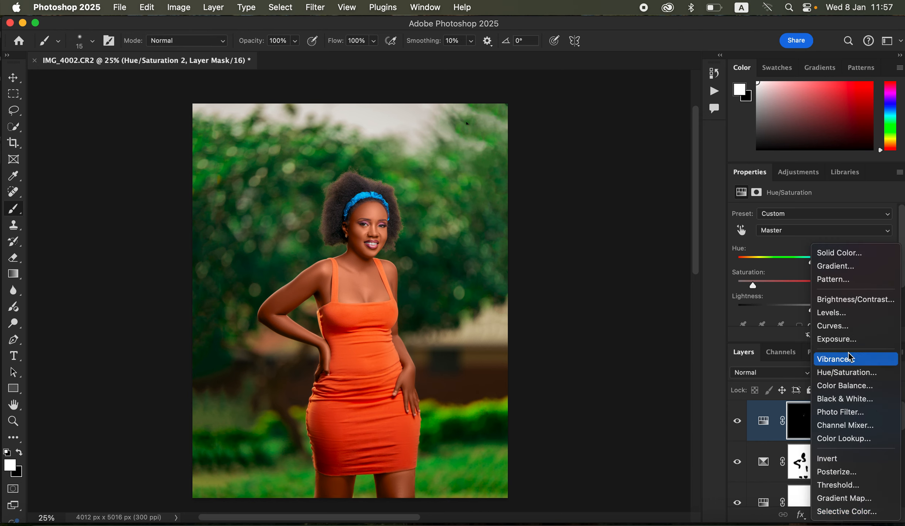
left_click(848, 338)
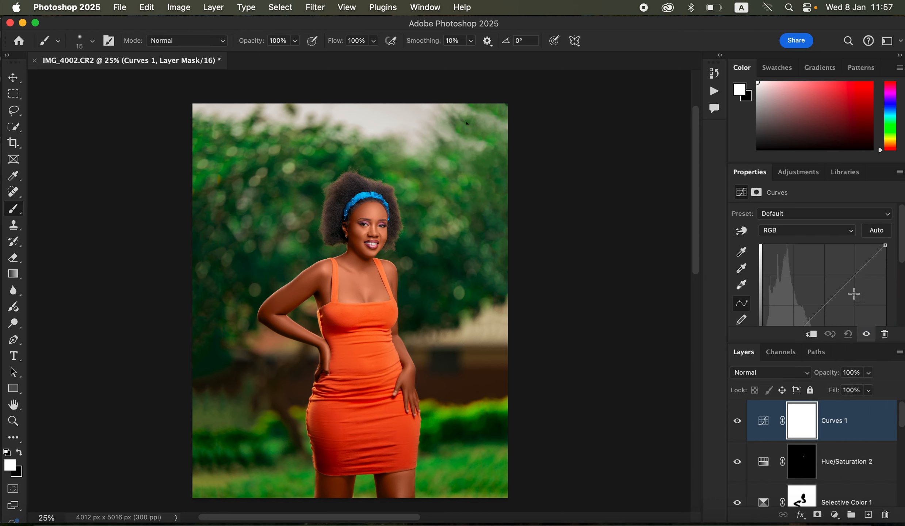
left_click_drag(904, 255, 855, 301)
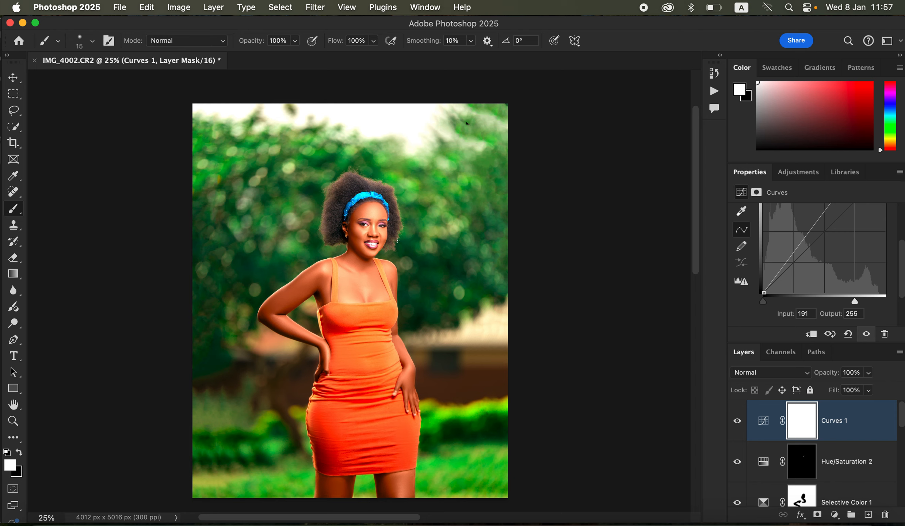
Limit the Curves 1 layer to highlights with Blend If Gray, splitting the underlying layer's black slider to 158 / 226
double_click(870, 425)
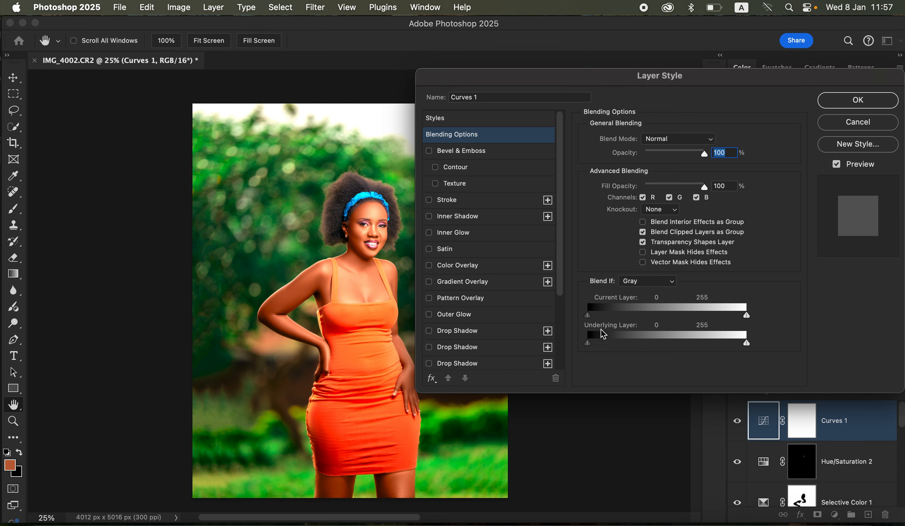
left_click(643, 282)
left_click(643, 286)
left_click_drag(589, 349, 687, 357)
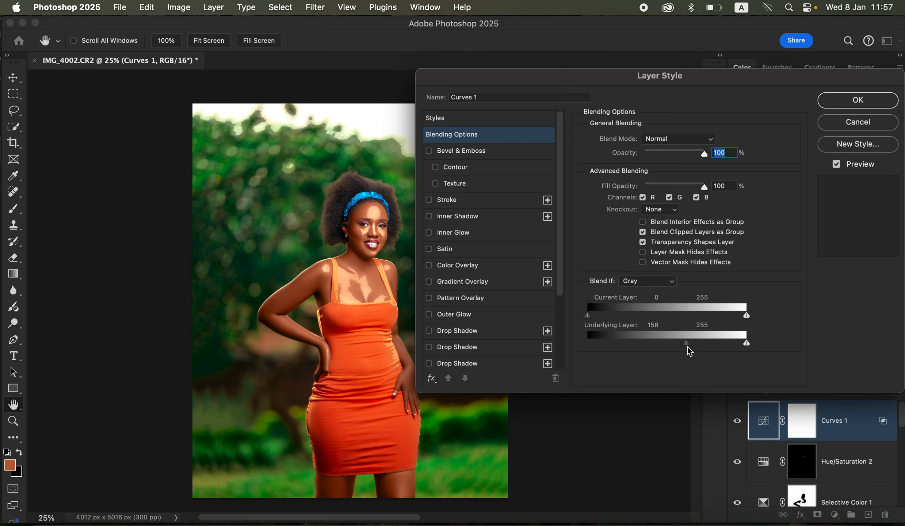
key("alt")
key("alt")
left_click_drag(690, 346, 727, 352)
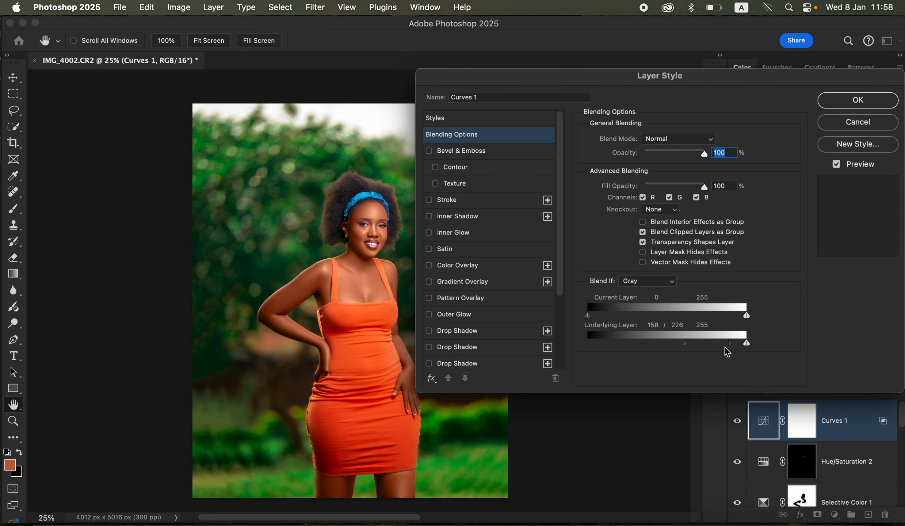
key("alt")
left_click(855, 102)
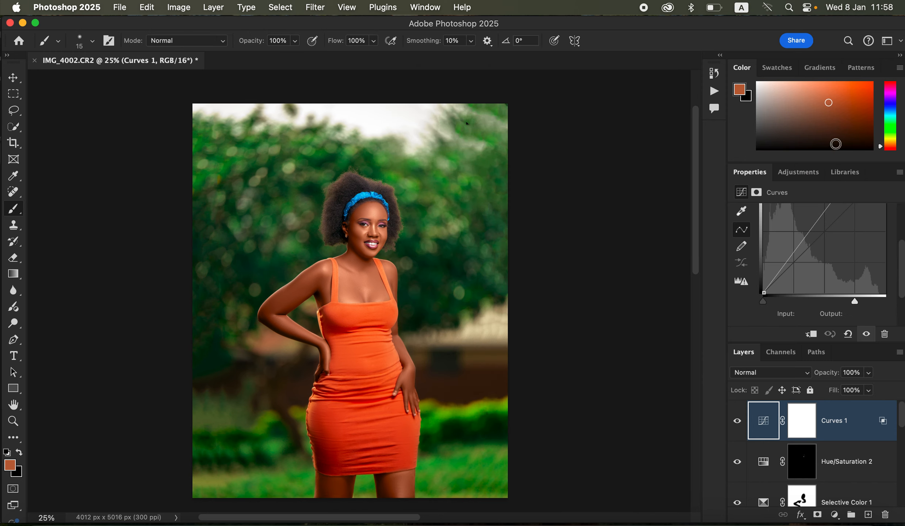
Invert the Curves 1 mask to black and paint white over the face and bent arm with a 400 px brush
left_click(805, 424)
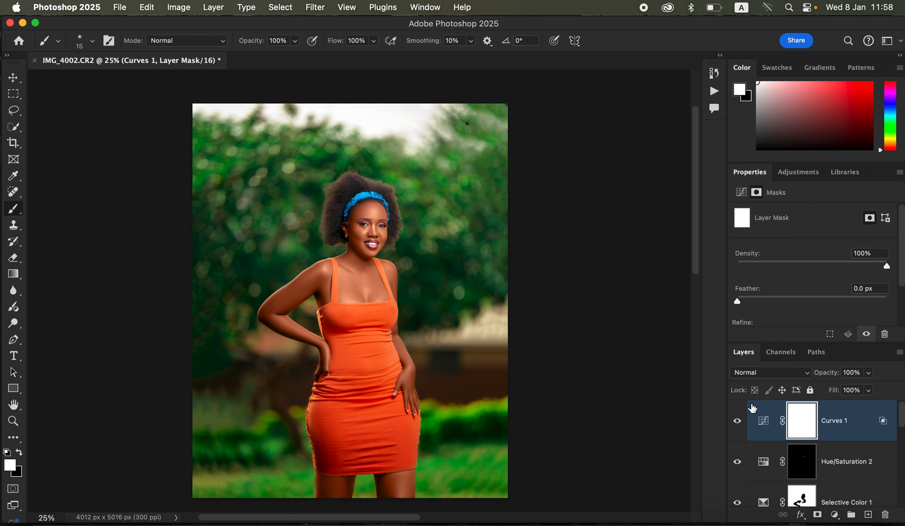
key("super+i")
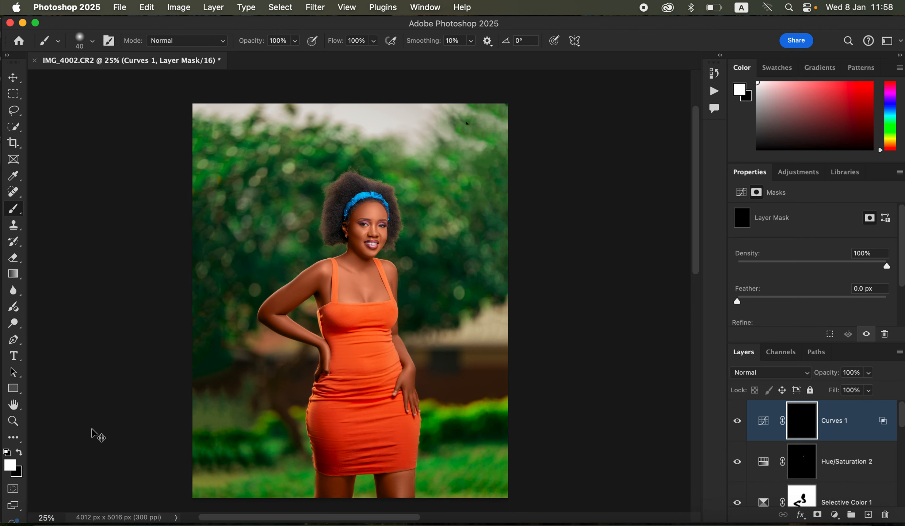
key("super+equal")
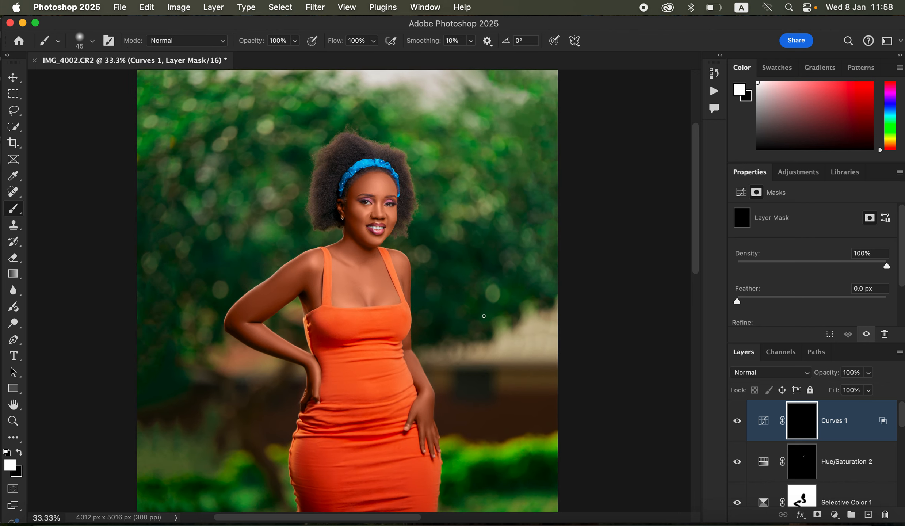
key("bracketright")
key("bracketright")
key("bracketright")
left_click(380, 189)
left_click(375, 211)
left_click(264, 302)
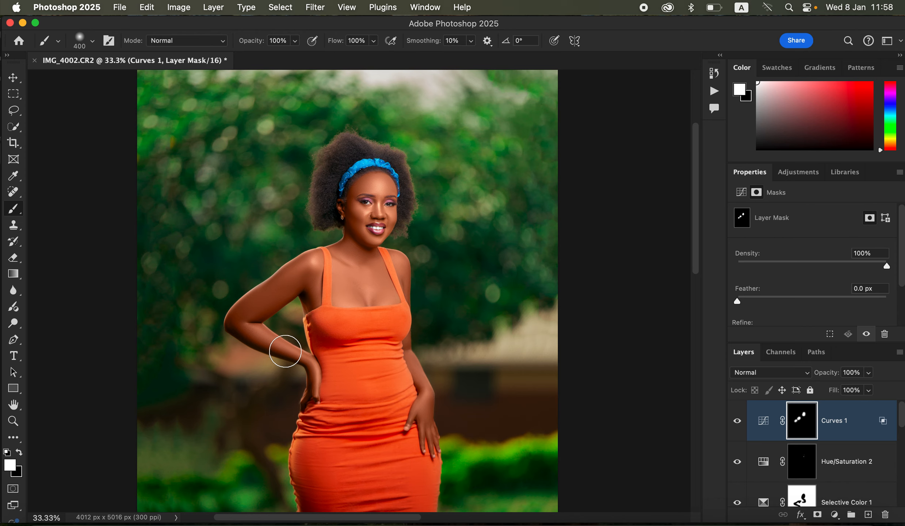
Paint white on the Curves 1 mask over the chest, the hanging arm and hand, and both thighs
left_click(358, 286)
left_click(440, 393)
left_click_drag(446, 423, 444, 259)
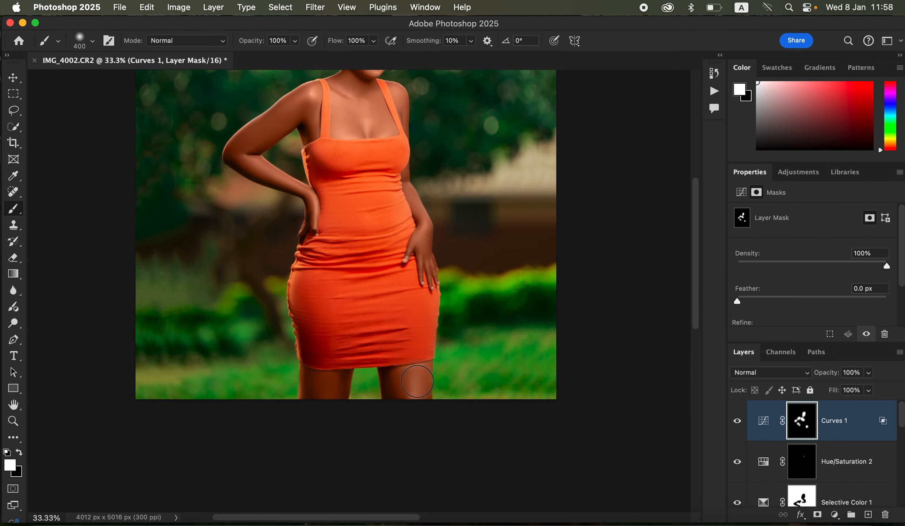
left_click(319, 389)
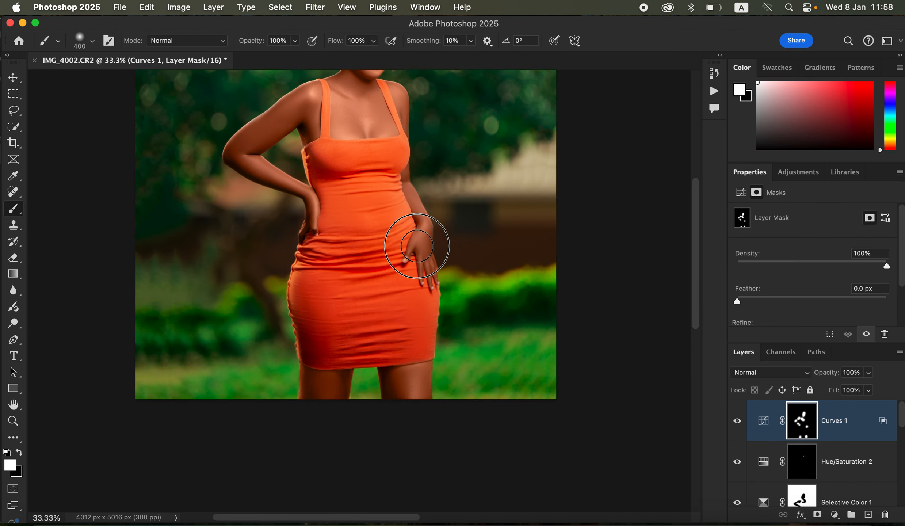
Compare the image with and without the Curves 1 layer and set its opacity to 86%
left_click_drag(461, 187, 481, 309)
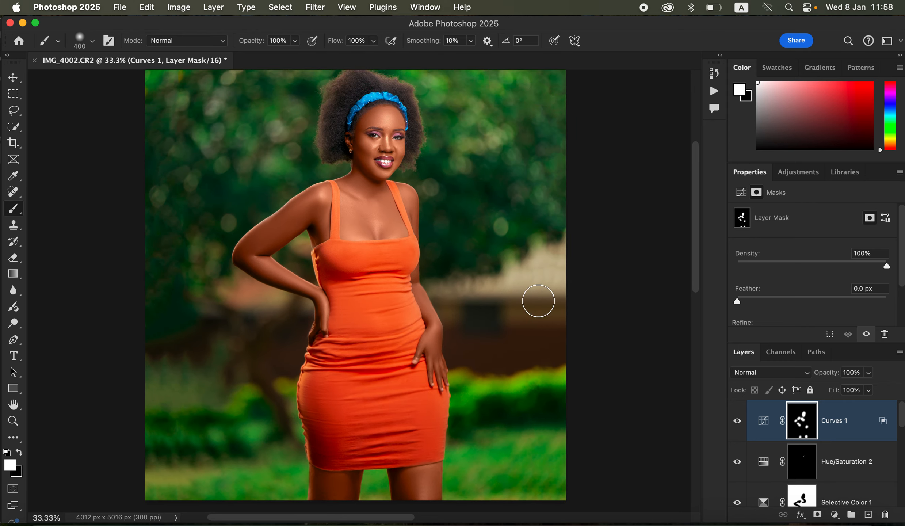
left_click(742, 428)
left_click(742, 429)
left_click(742, 430)
left_click(742, 431)
key("super+minus")
key("super+minus")
key("super+plus")
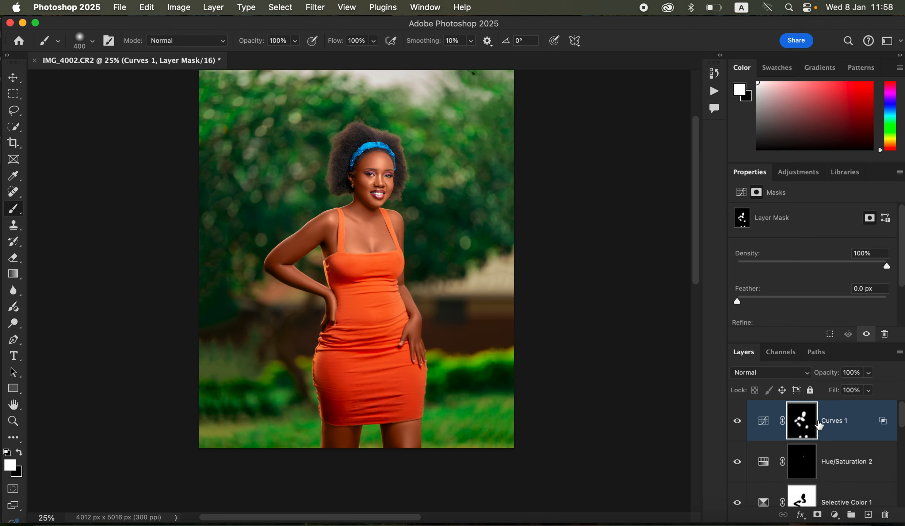
left_click(869, 373)
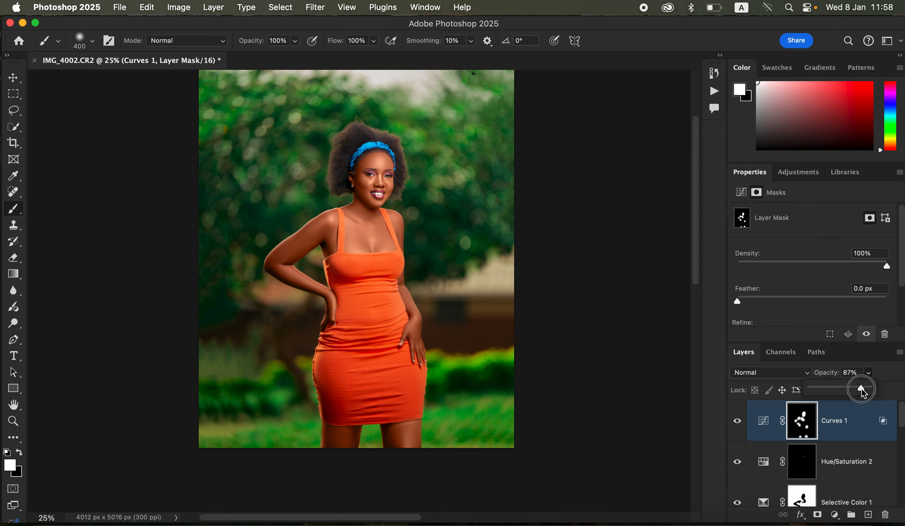
left_click_drag(863, 389, 860, 390)
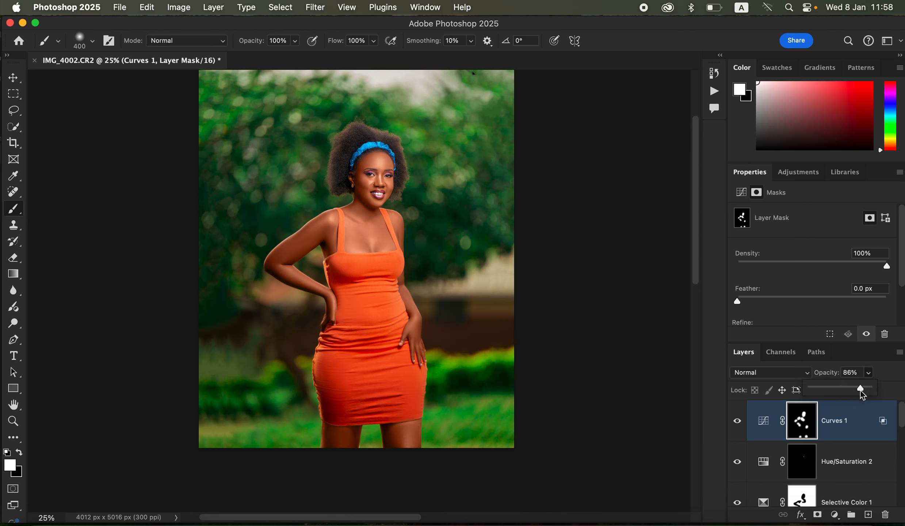
Add a Selective Color layer with Greens at Magenta +10, Yellow -15 and Black +21, and compare the image with and without it
left_click(836, 515)
left_click(840, 513)
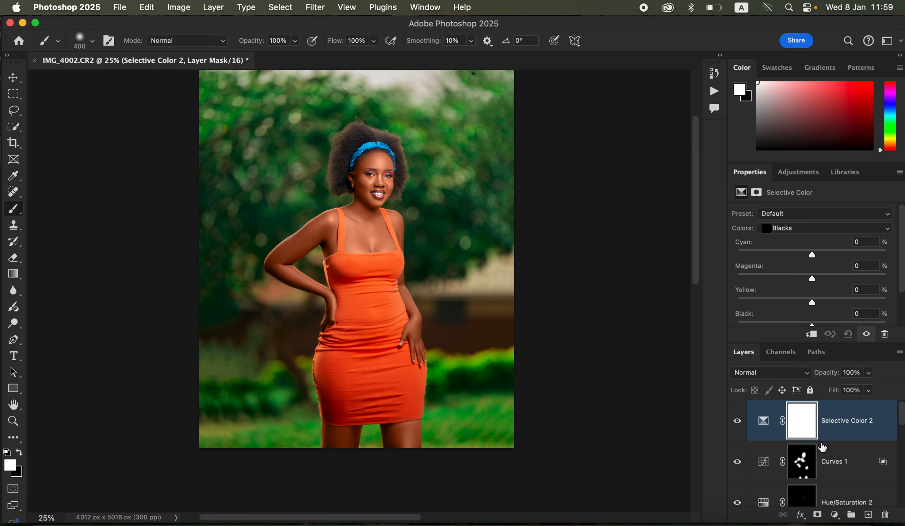
left_click(800, 229)
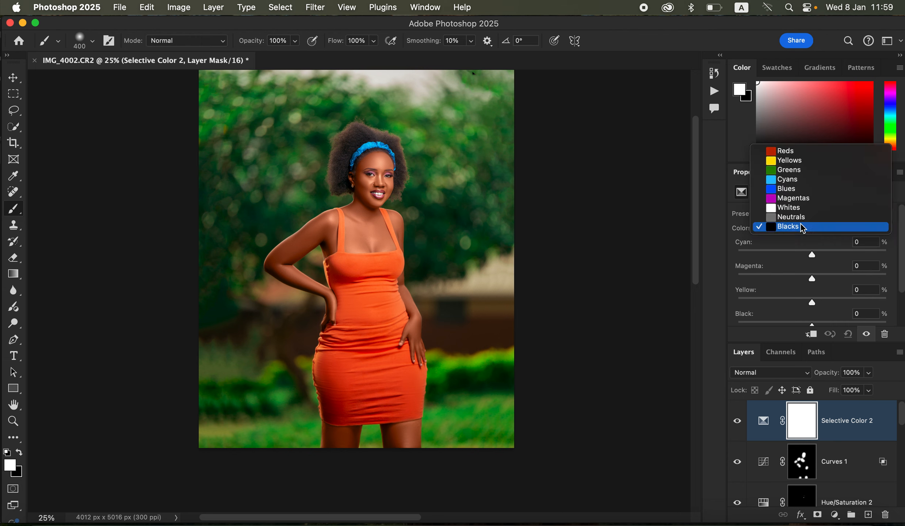
left_click(809, 171)
mouse_move(820, 283)
left_mouse_down()
mouse_move(889, 285)
mouse_move(747, 277)
mouse_move(826, 281)
left_mouse_up()
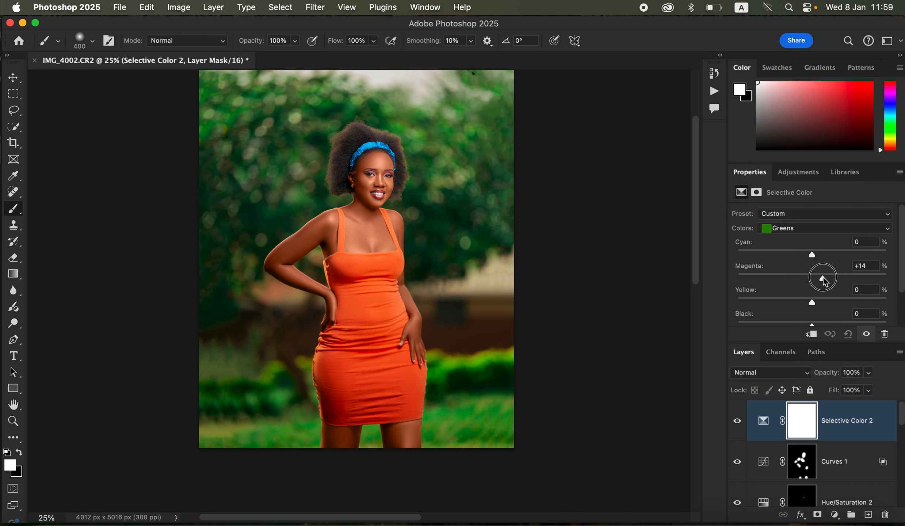
left_click_drag(823, 277, 803, 311)
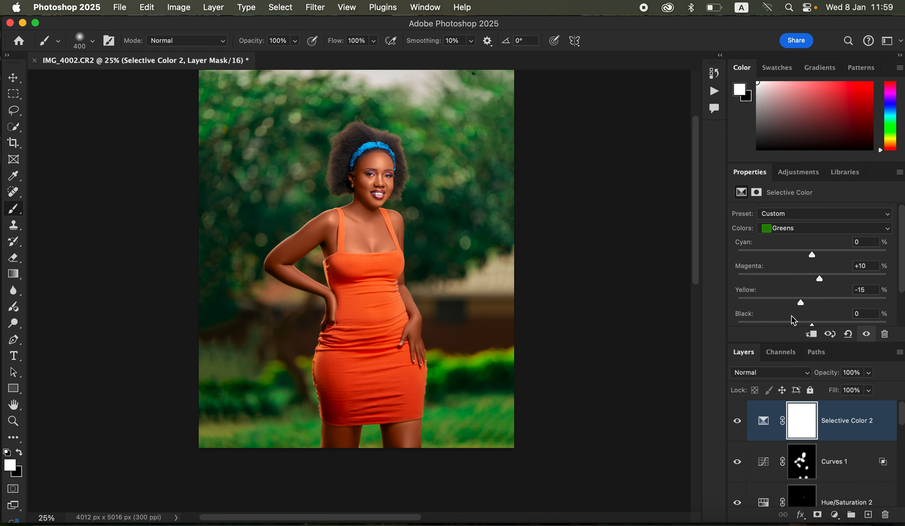
mouse_move(813, 256)
left_mouse_down()
mouse_move(872, 256)
mouse_move(760, 260)
mouse_move(826, 267)
mouse_move(813, 255)
left_mouse_up()
mouse_move(812, 326)
left_mouse_down()
mouse_move(846, 319)
mouse_move(791, 319)
mouse_move(827, 323)
left_mouse_up()
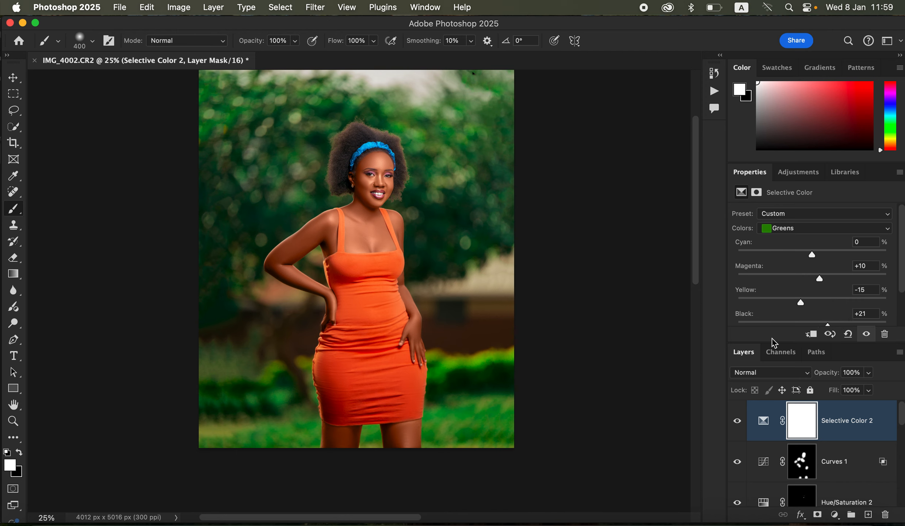
left_click(737, 421)
left_click(737, 421)
left_click(737, 420)
left_click(738, 425)
Set up an Export As of the portrait in JPG format with quality 7 and Bicubic Sharper resampling
left_click(125, 12)
mouse_move(151, 209)
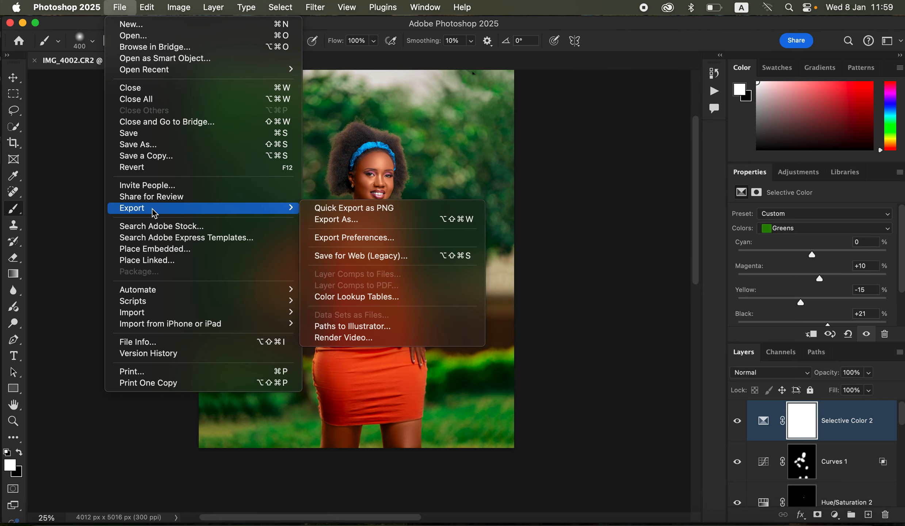
left_click(400, 221)
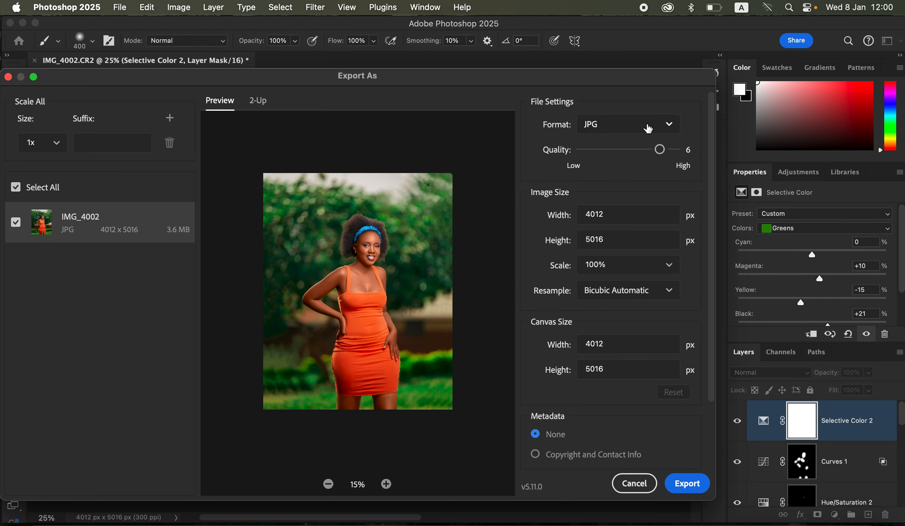
left_click(668, 126)
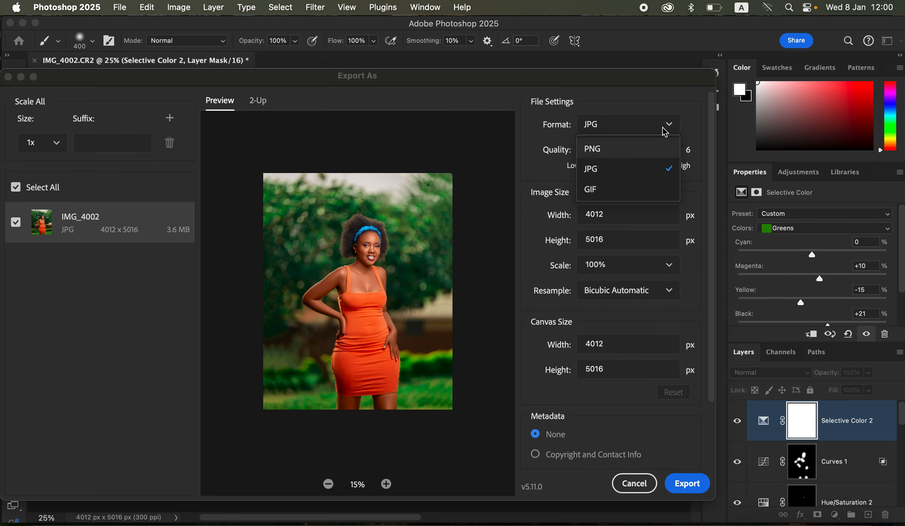
left_click(666, 126)
left_click_drag(658, 148, 693, 160)
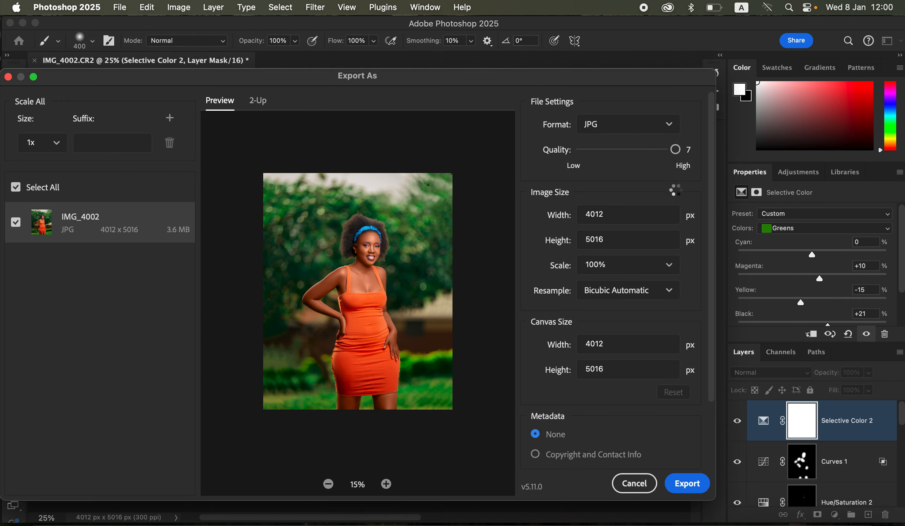
left_click(643, 290)
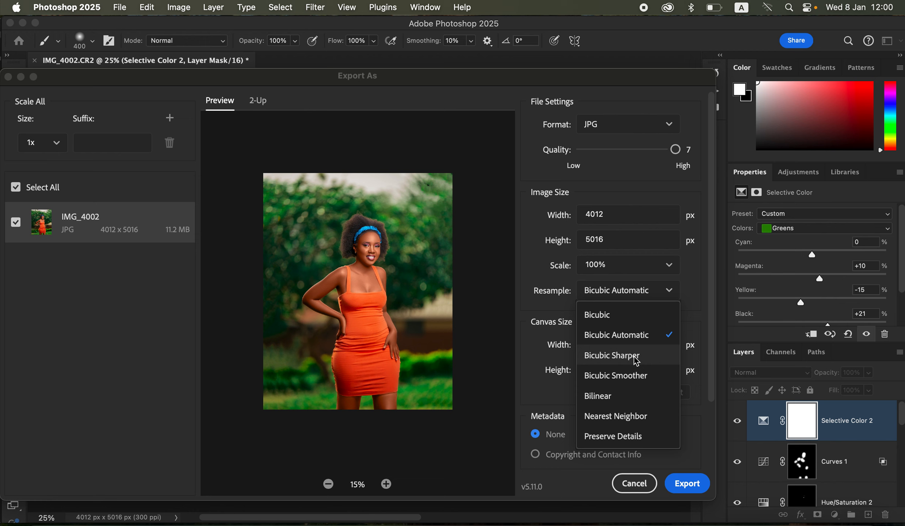
left_click(635, 354)
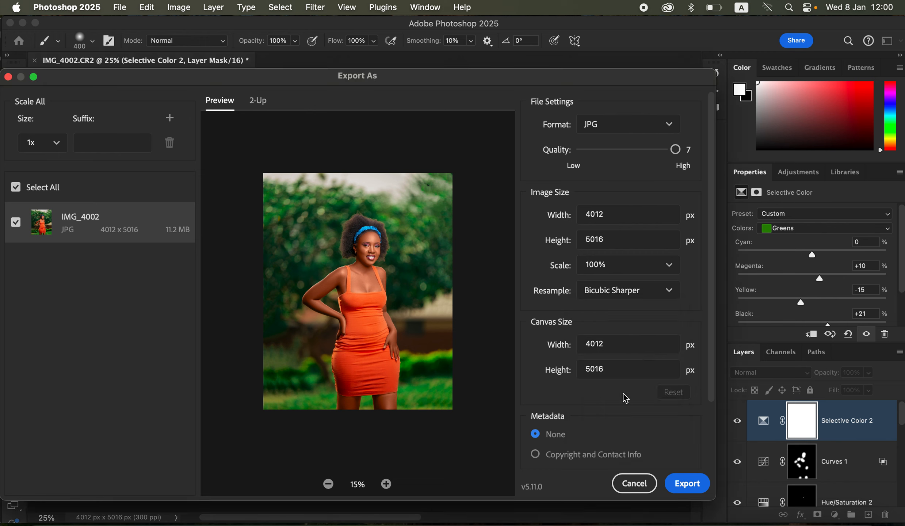
Review the metadata and color space options, proceed to the export's save dialog, and cancel the export
left_click_drag(710, 313, 716, 390)
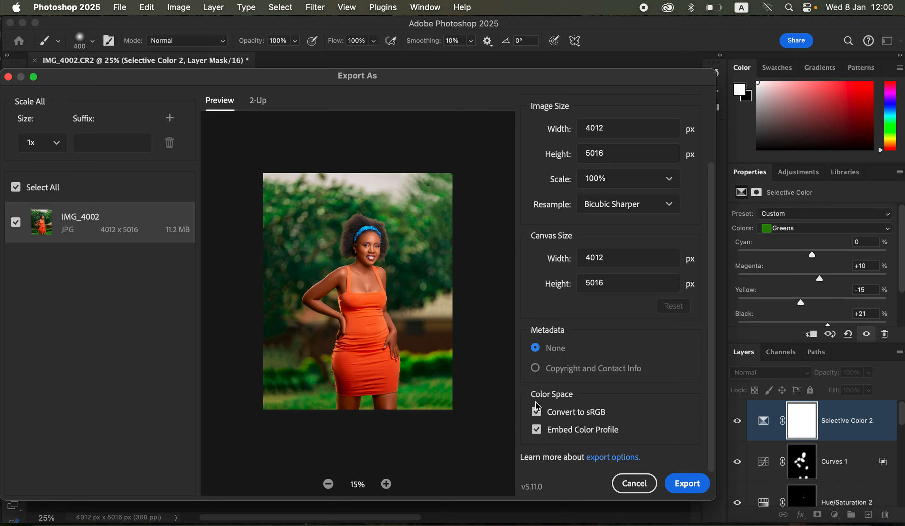
left_click(685, 483)
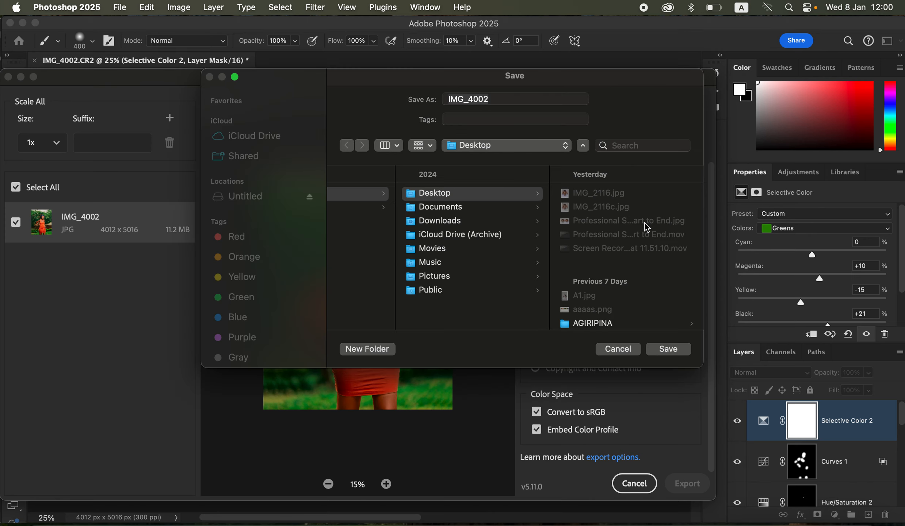
left_click(623, 350)
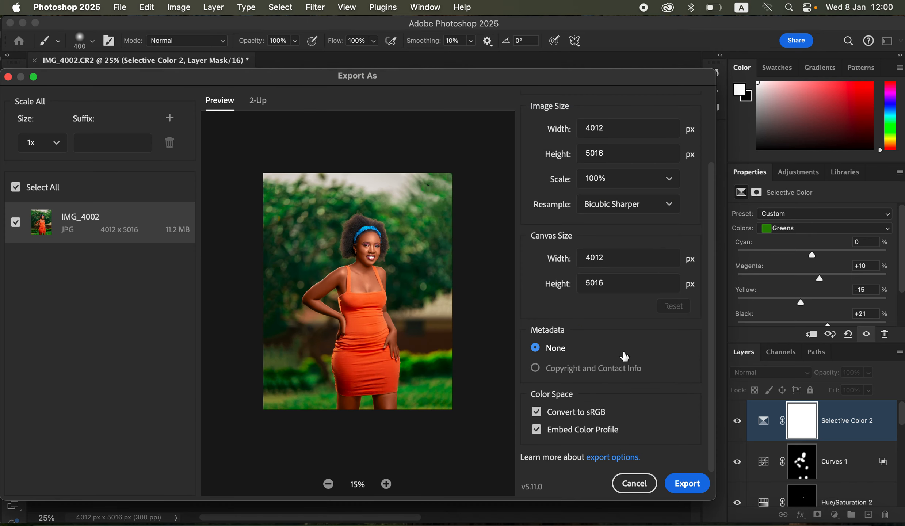
left_click(632, 482)
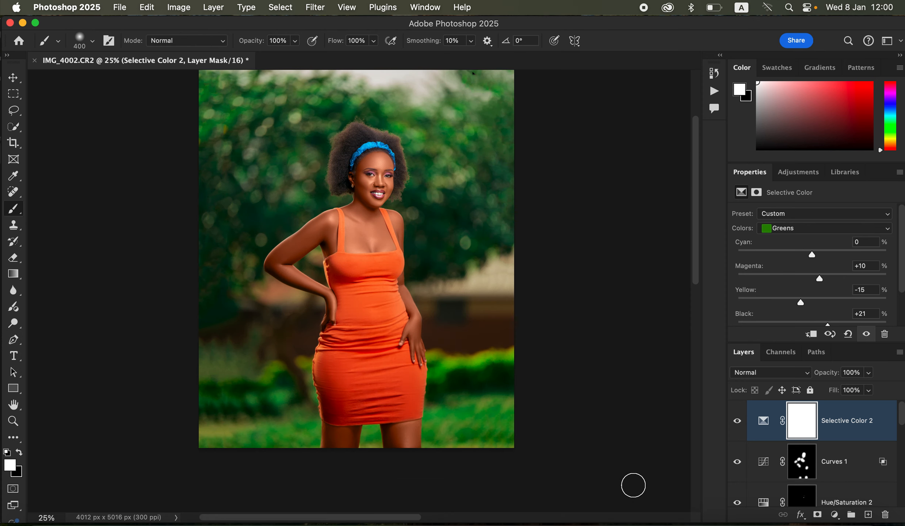